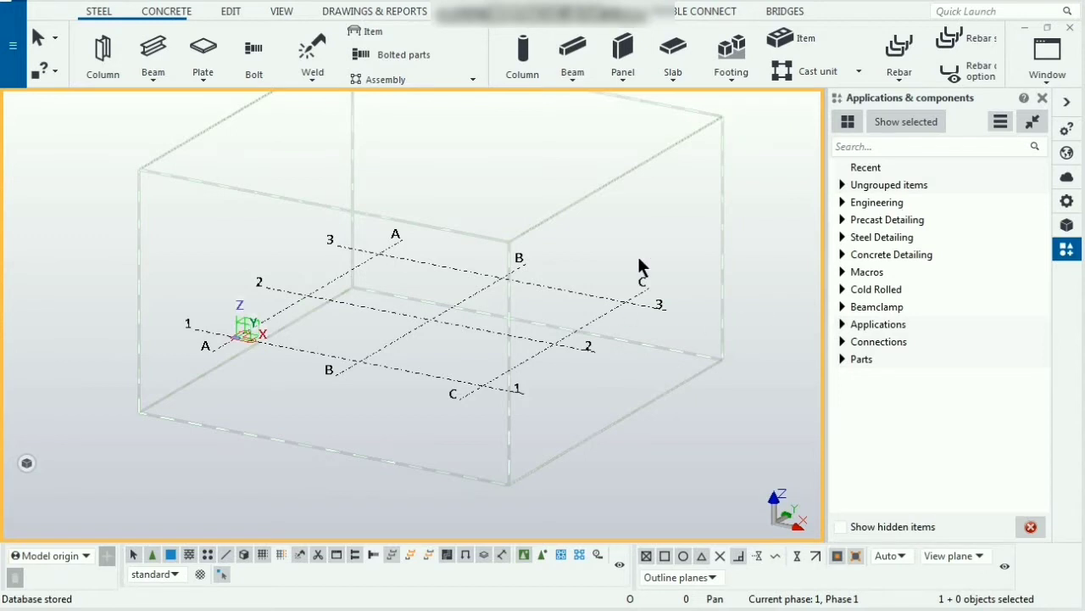
Step: Create named views along all grid lines using the standard settings
scroll(572, 221, up, 3)
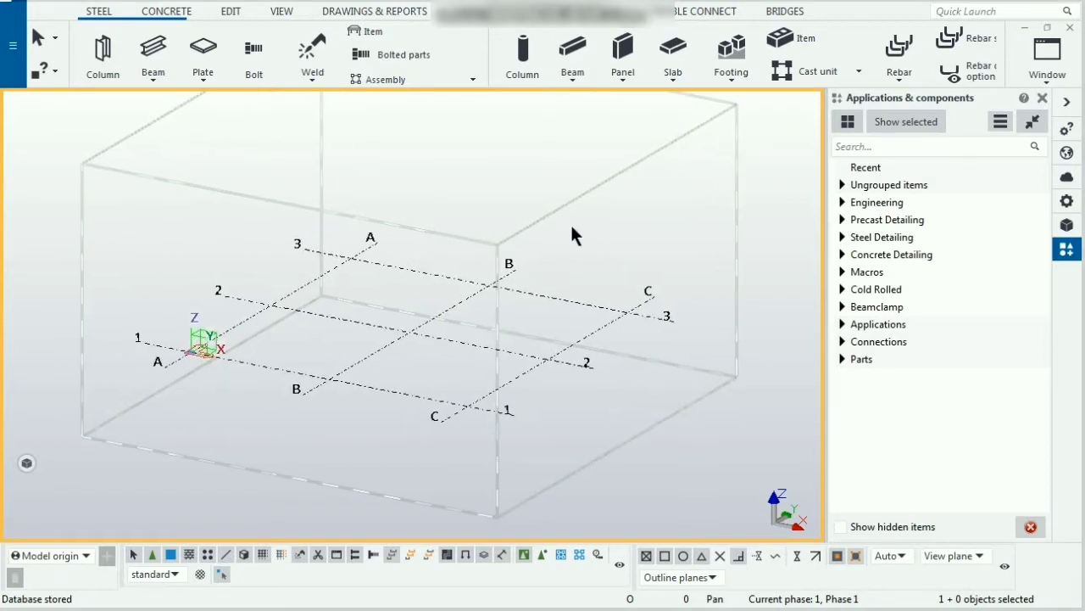
scroll(572, 227, down, 2)
scroll(631, 272, up, 2)
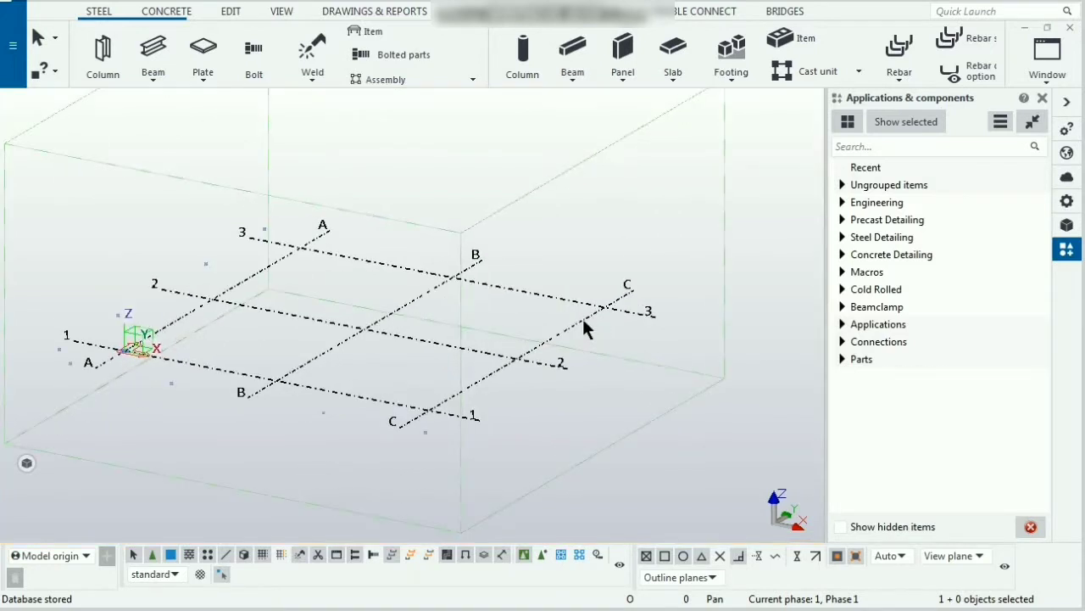
right_click(582, 315)
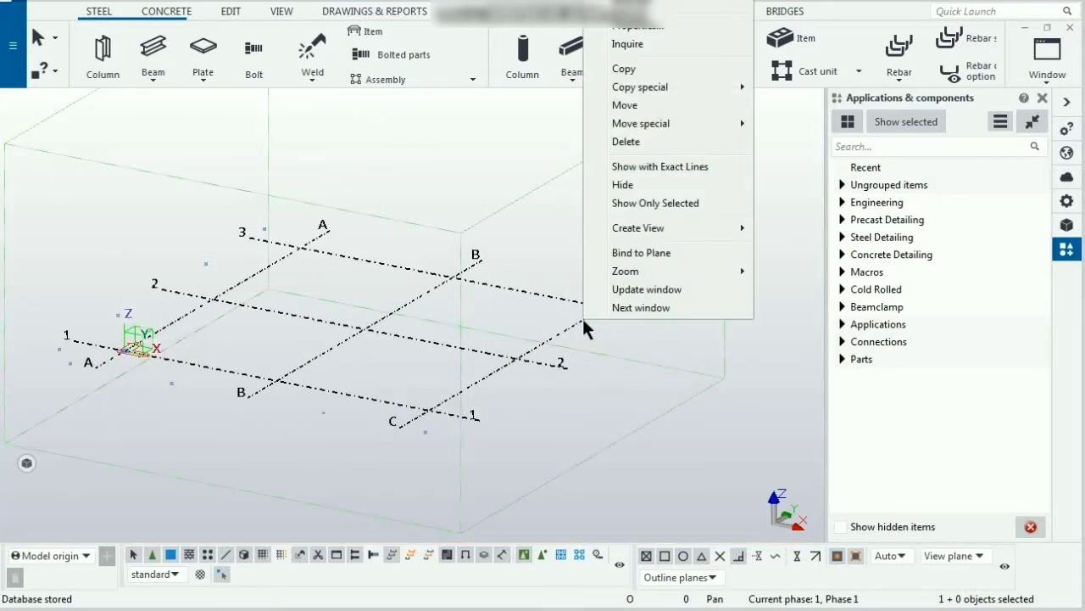
mouse_move(705, 228)
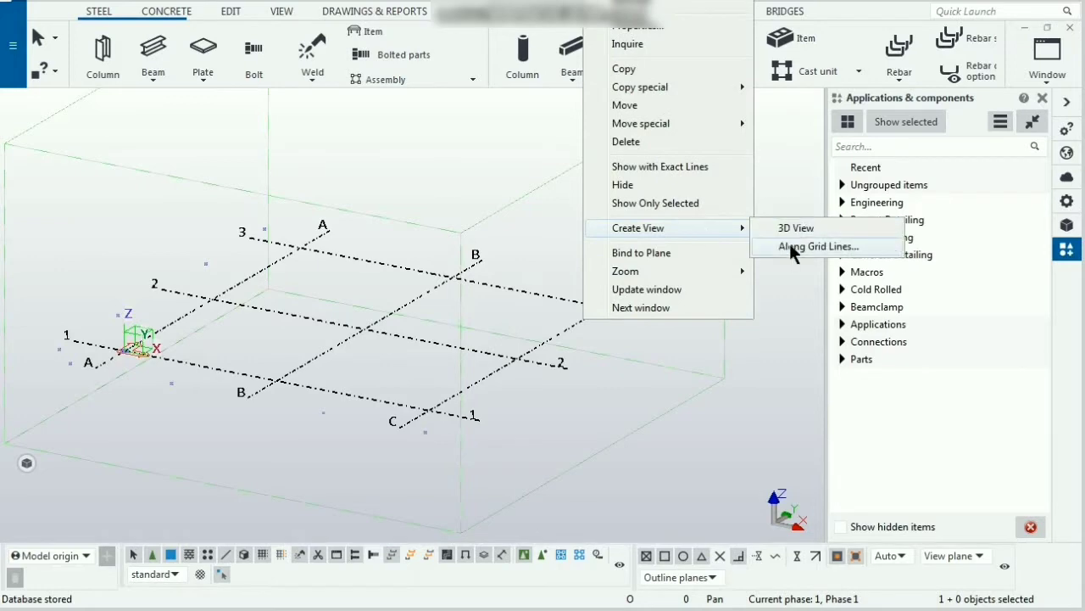
click(789, 242)
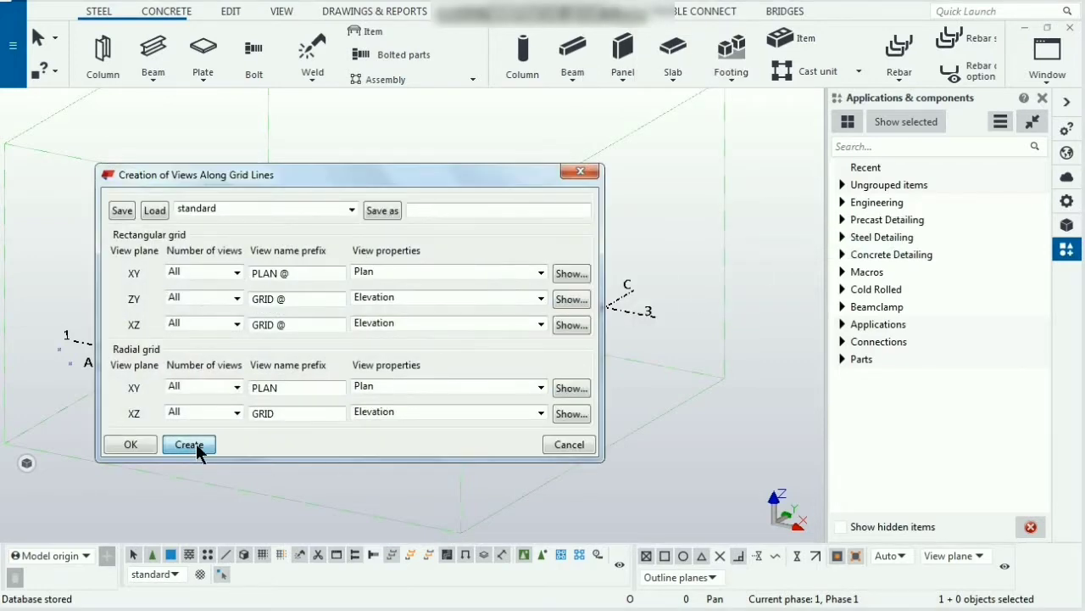
click(189, 445)
click(578, 173)
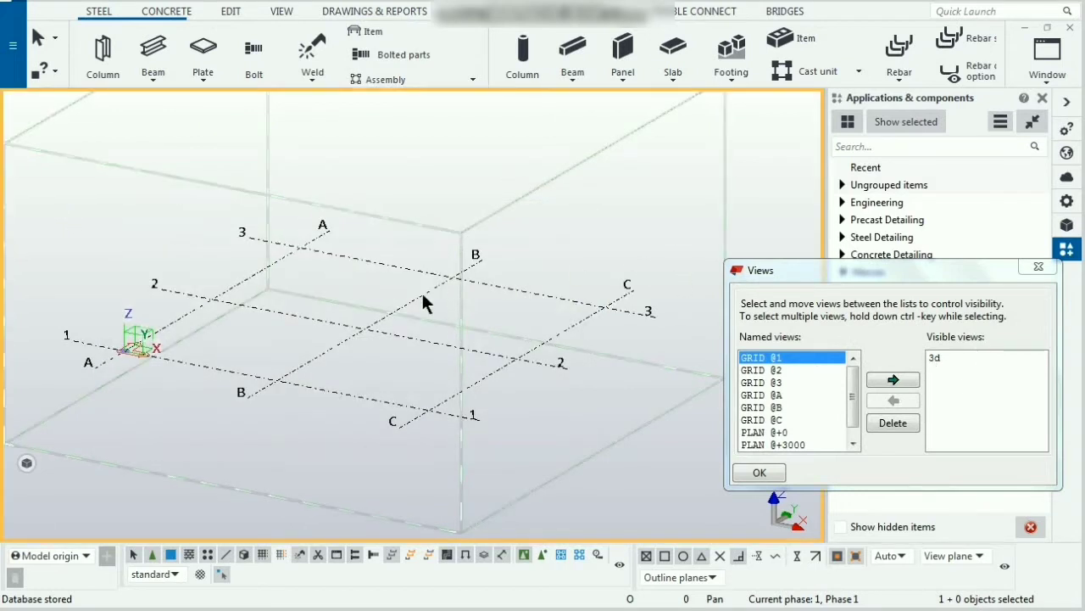
Step: Redraw the view and place steel columns at grid intersections B1, B2, C2 and C1, closing the Views dialog
scroll(421, 291, up, 2)
right_click(613, 239)
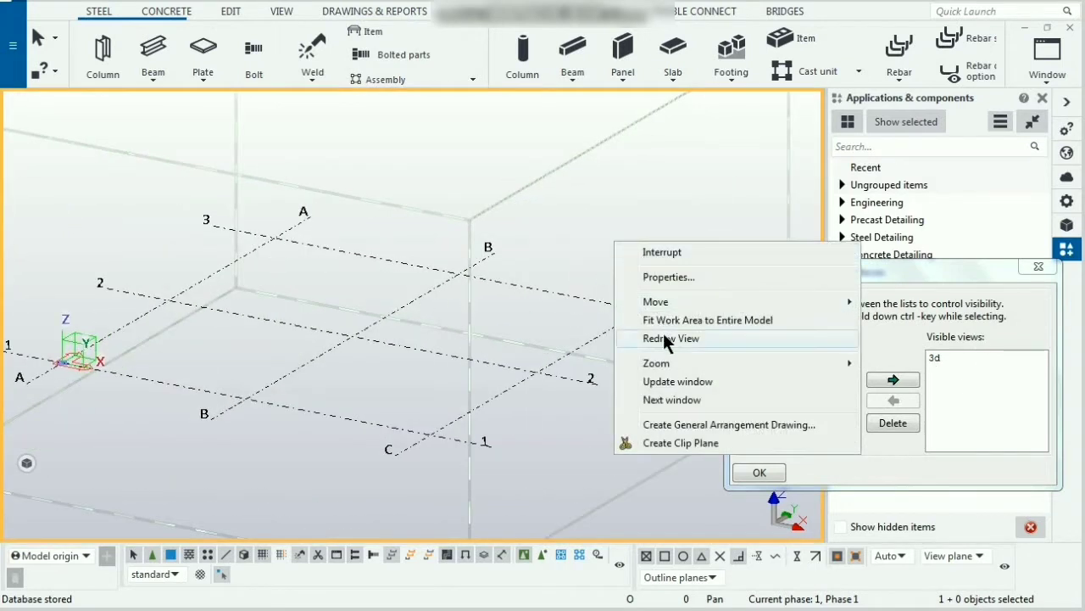
click(666, 338)
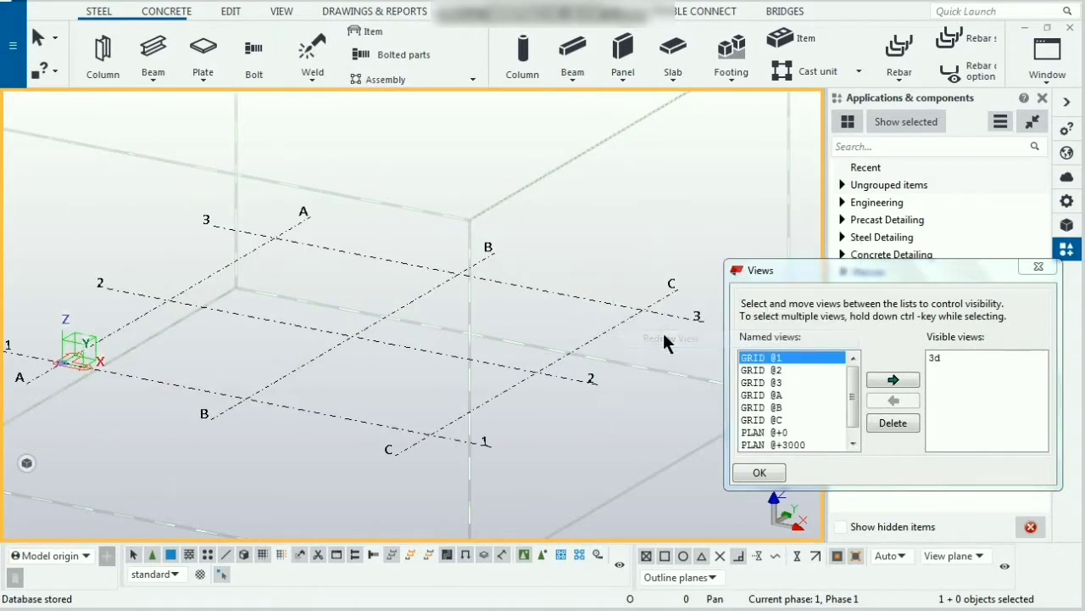
click(102, 53)
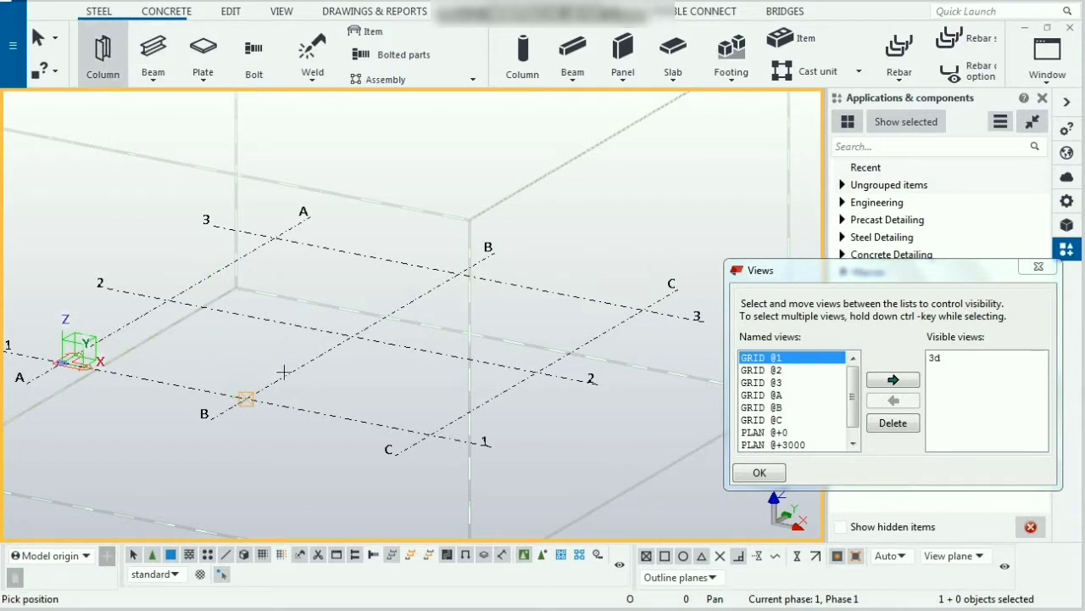
click(244, 396)
click(346, 339)
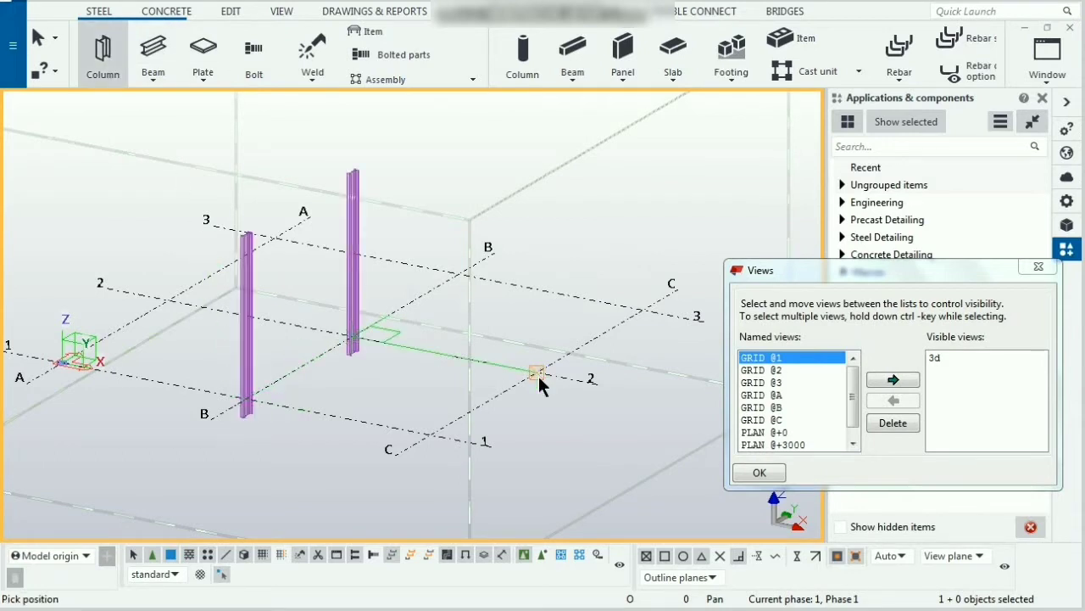
click(538, 375)
click(429, 435)
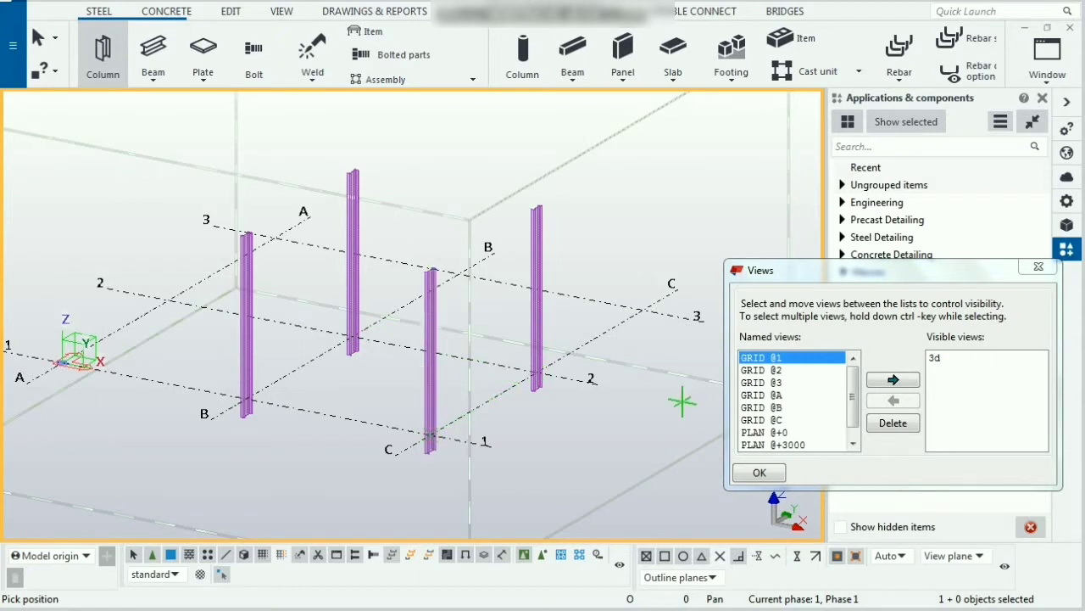
click(1038, 267)
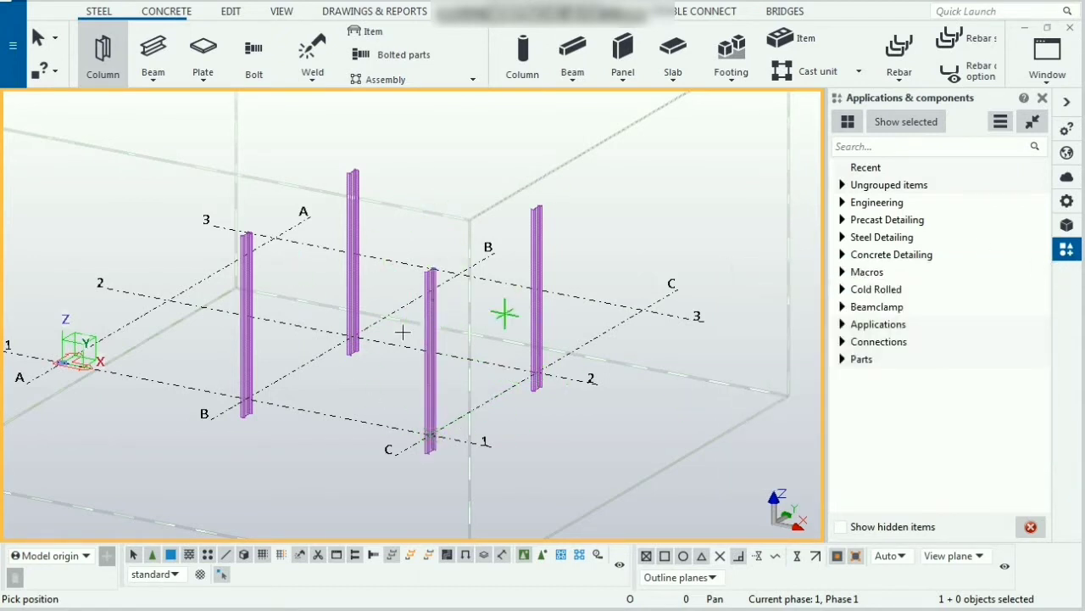
Step: Interrupt the column command
right_click(639, 151)
click(682, 165)
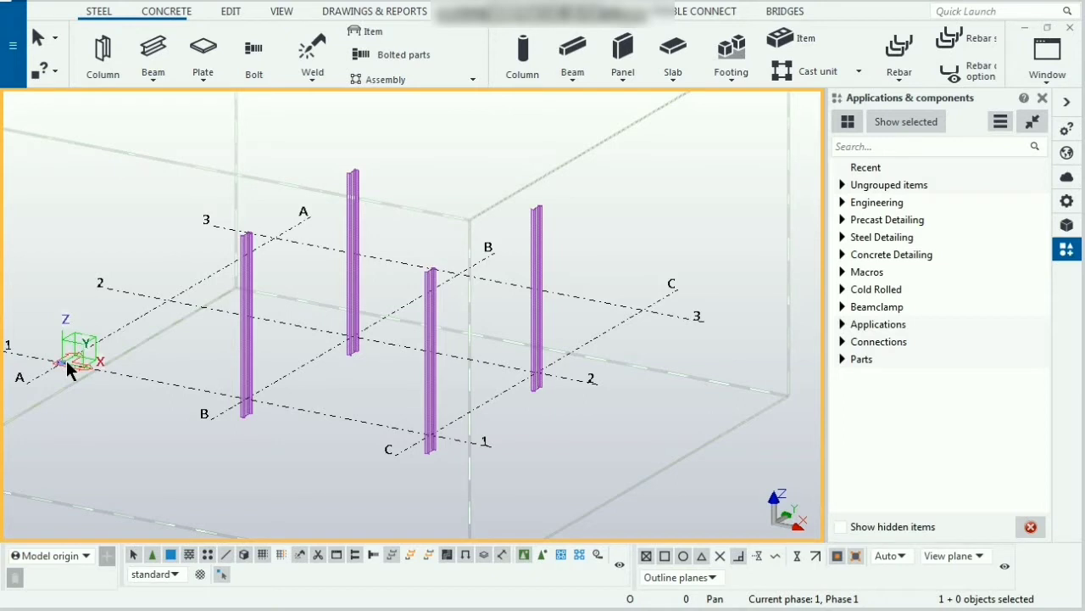
Step: Set the bottom level of the column at B1 to 0 mm in its properties
click(246, 348)
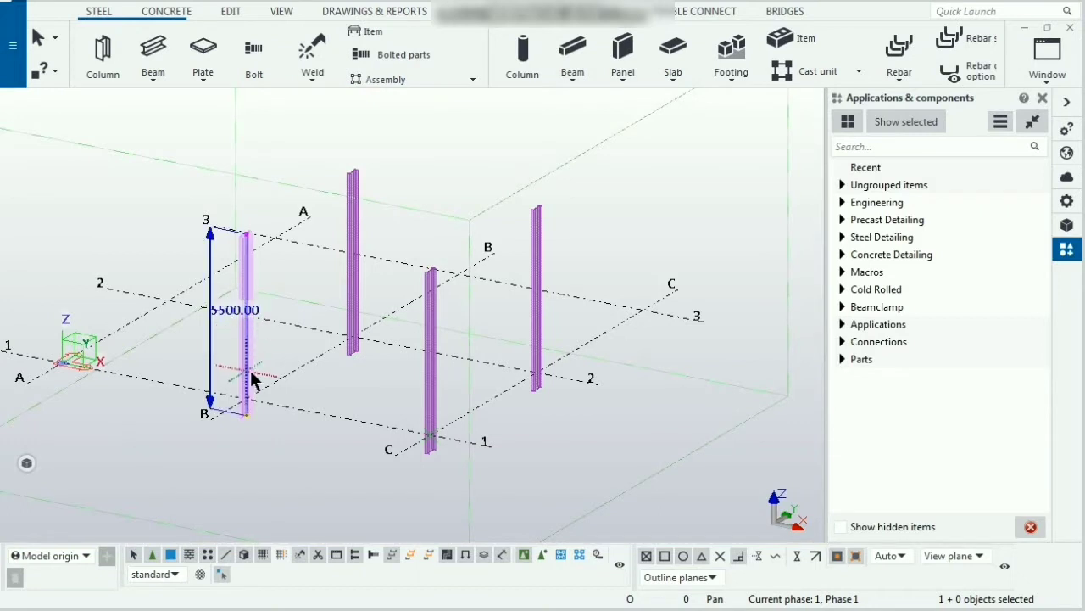
click(1068, 202)
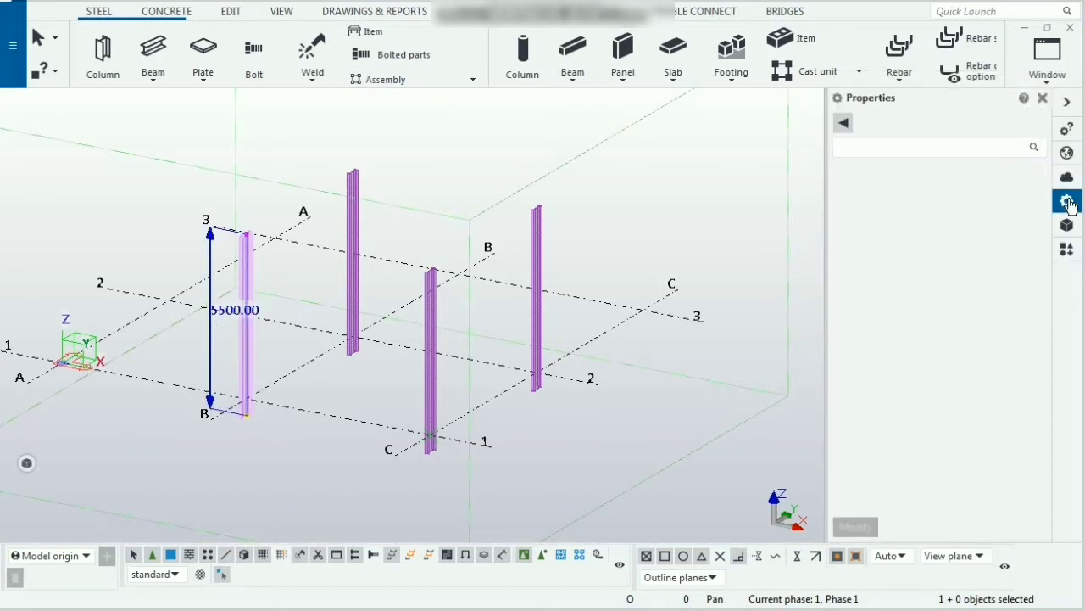
click(935, 412)
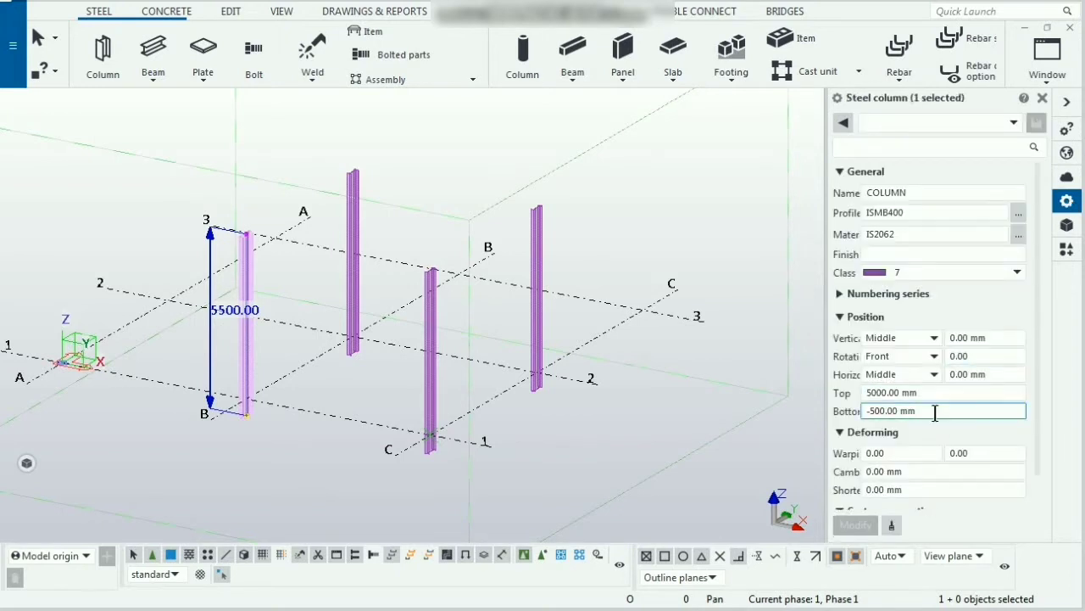
drag(935, 412, 855, 415)
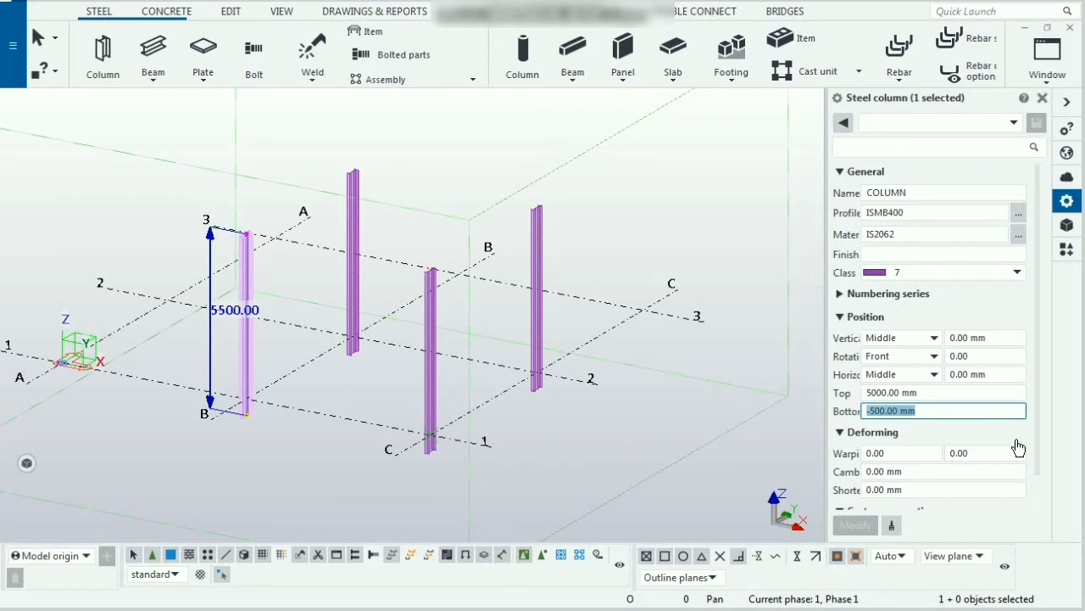
text(0)
key(Return)
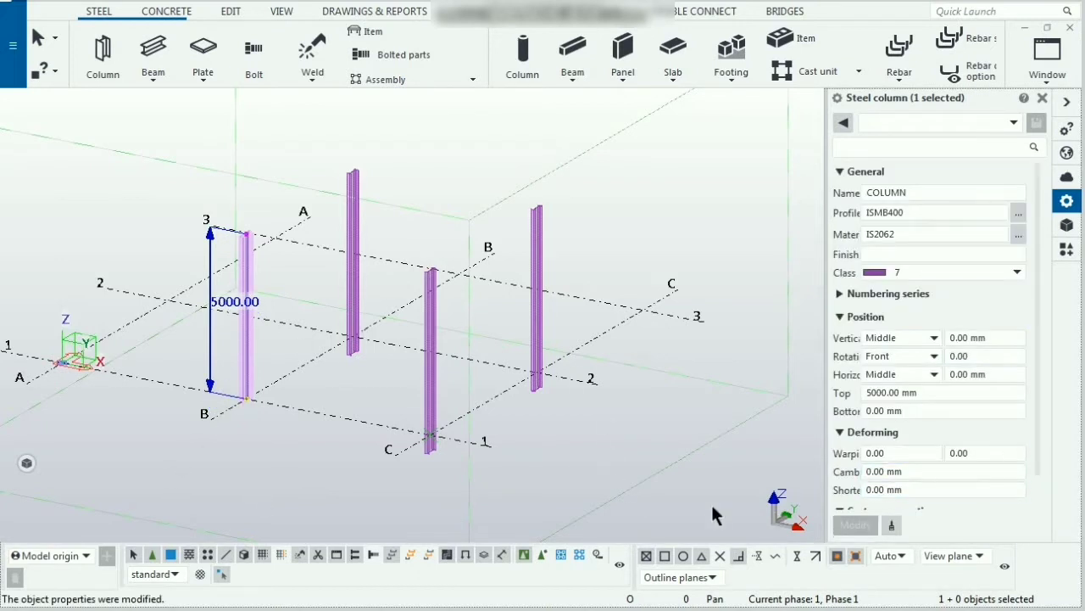
Step: Copy the B1 column's properties to the other three columns and apply the modification
click(891, 527)
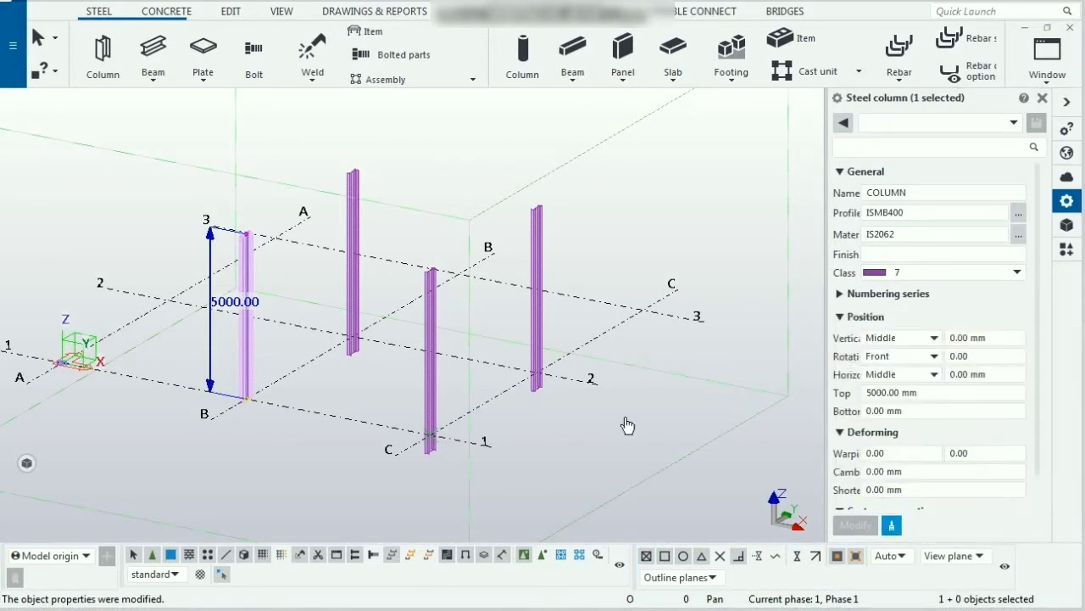
click(434, 395)
click(537, 319)
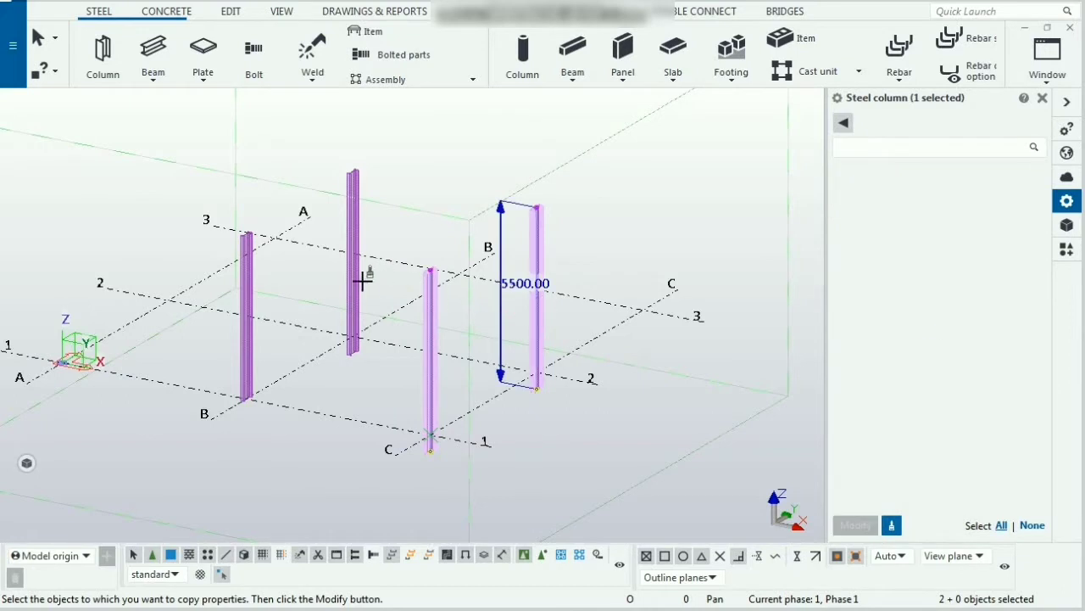
click(354, 274)
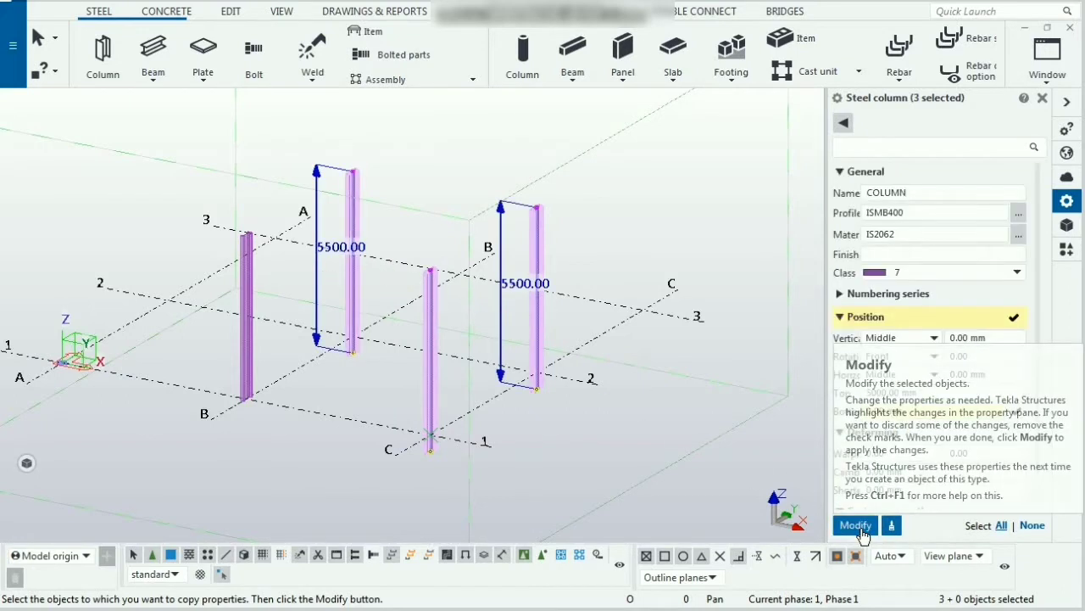
click(855, 525)
click(563, 424)
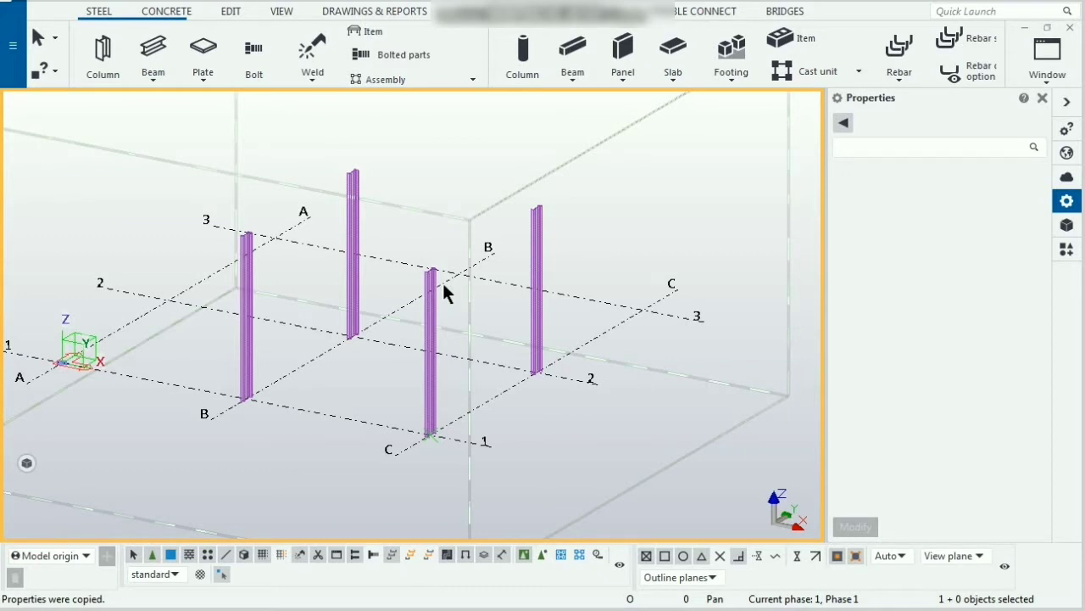
Step: Open the PLAN @+3000 view from the view list
scroll(585, 214, up, 1)
scroll(586, 217, up, 1)
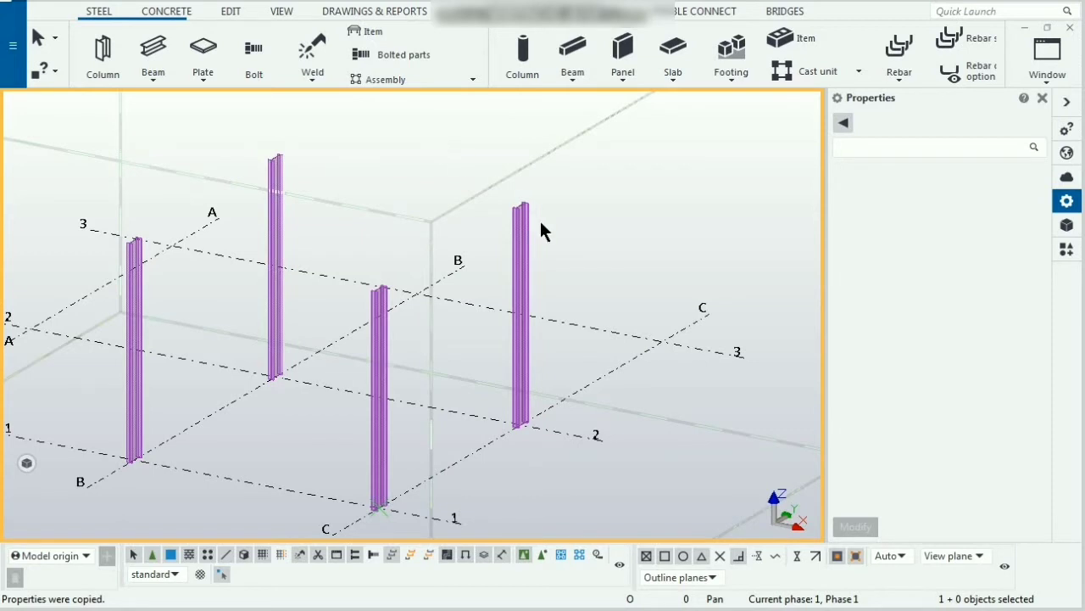
click(1048, 61)
click(1048, 171)
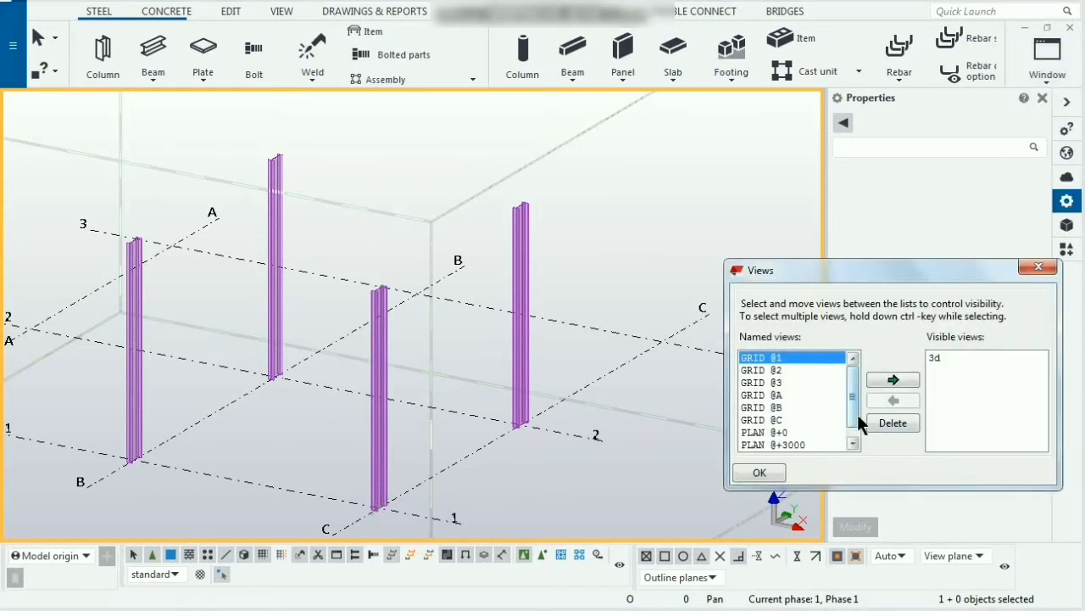
click(854, 446)
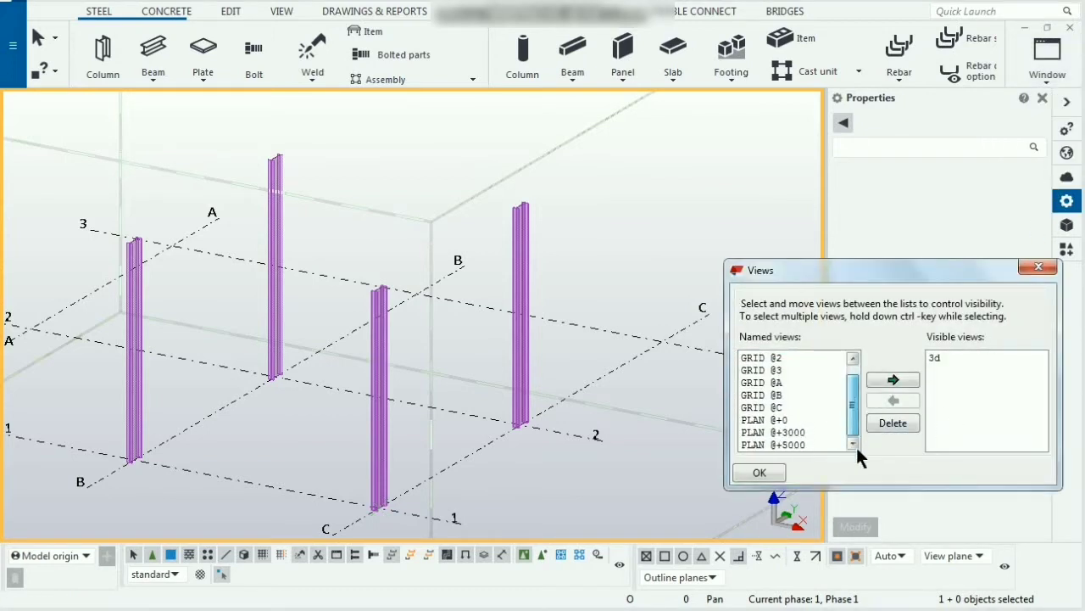
double_click(791, 431)
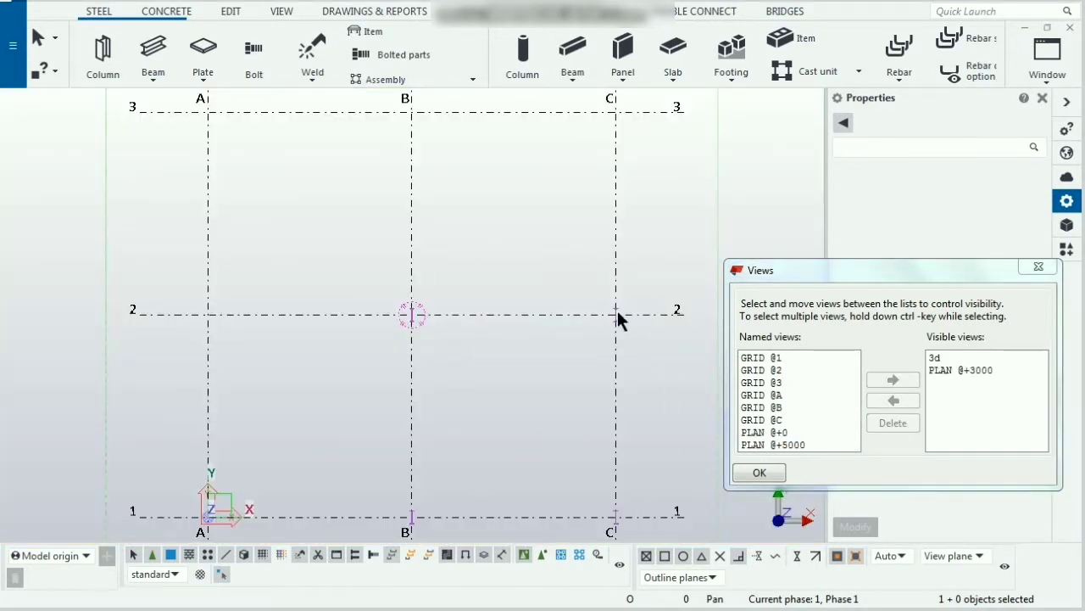
click(1038, 267)
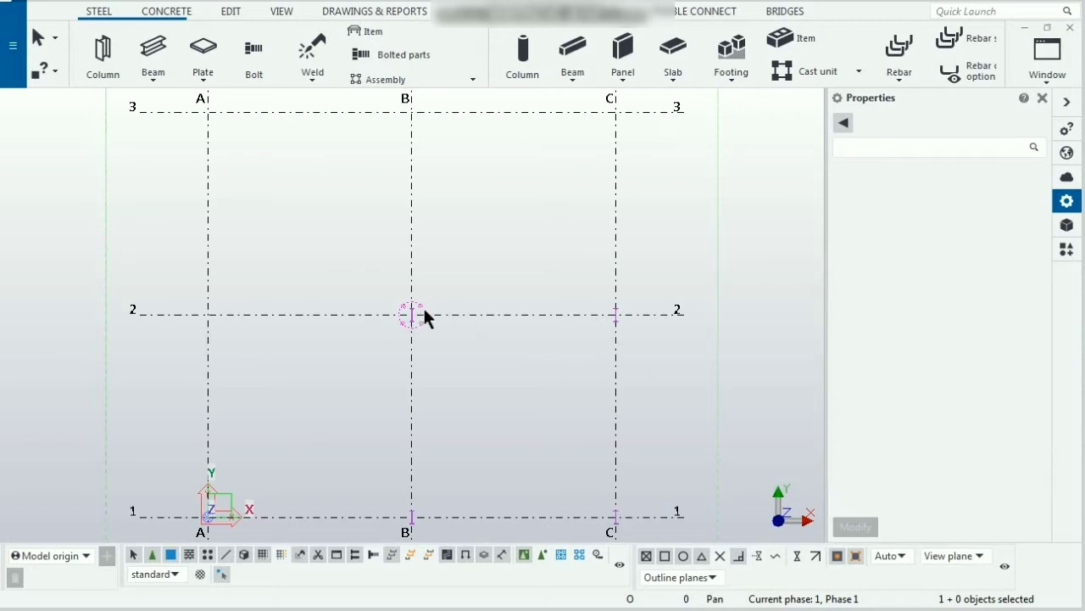
Step: Open the GRID @B elevation view from the view list
scroll(475, 375, down, 4)
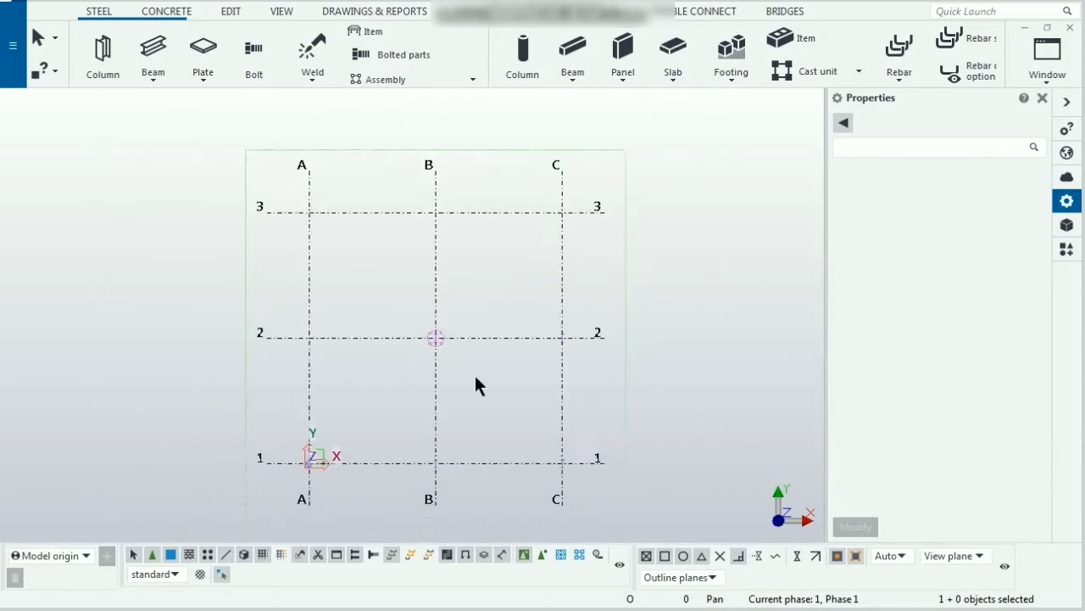
scroll(525, 314, up, 1)
click(1044, 76)
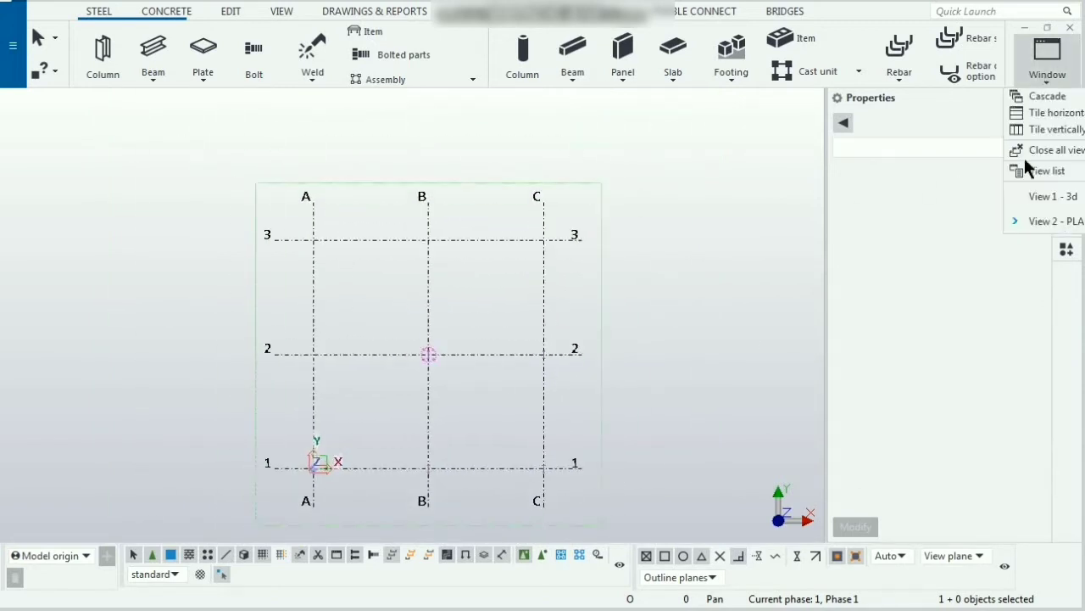
click(1043, 172)
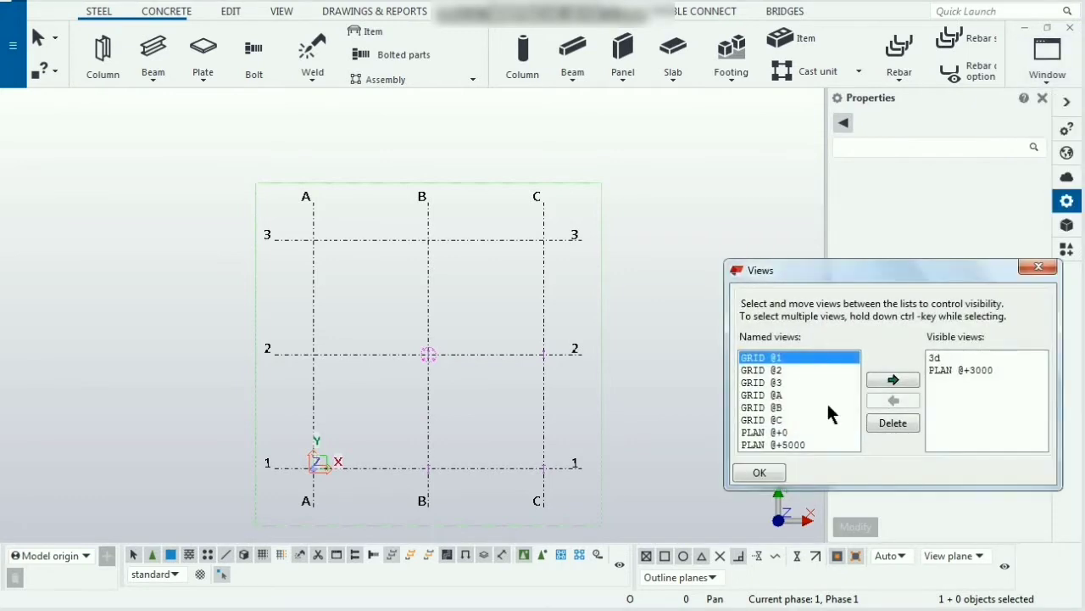
double_click(773, 408)
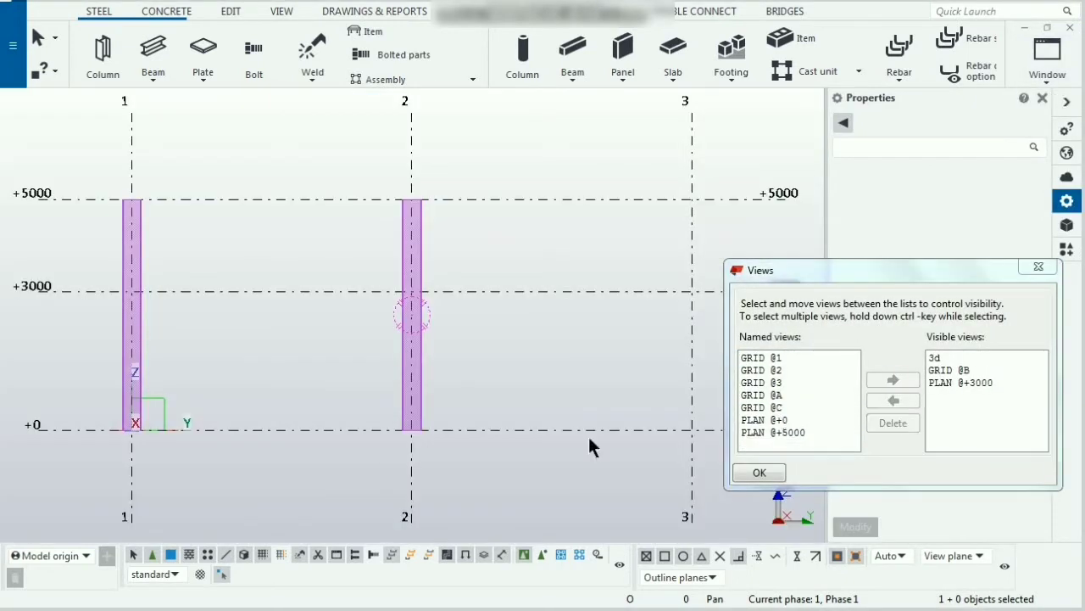
click(1046, 267)
scroll(251, 333, down, 3)
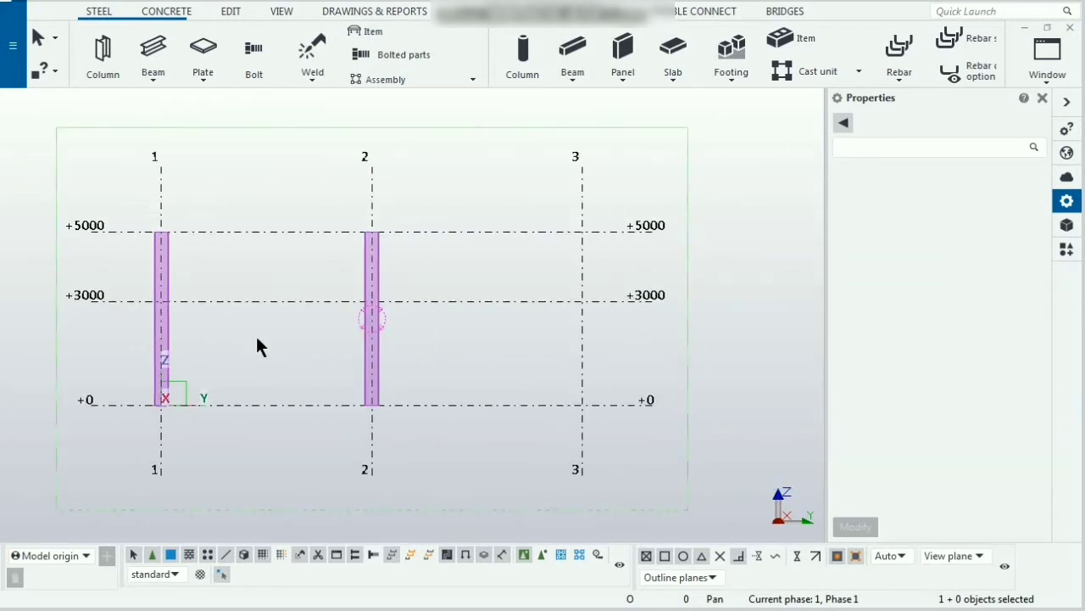
middle_drag(279, 361, 411, 429)
scroll(302, 305, up, 2)
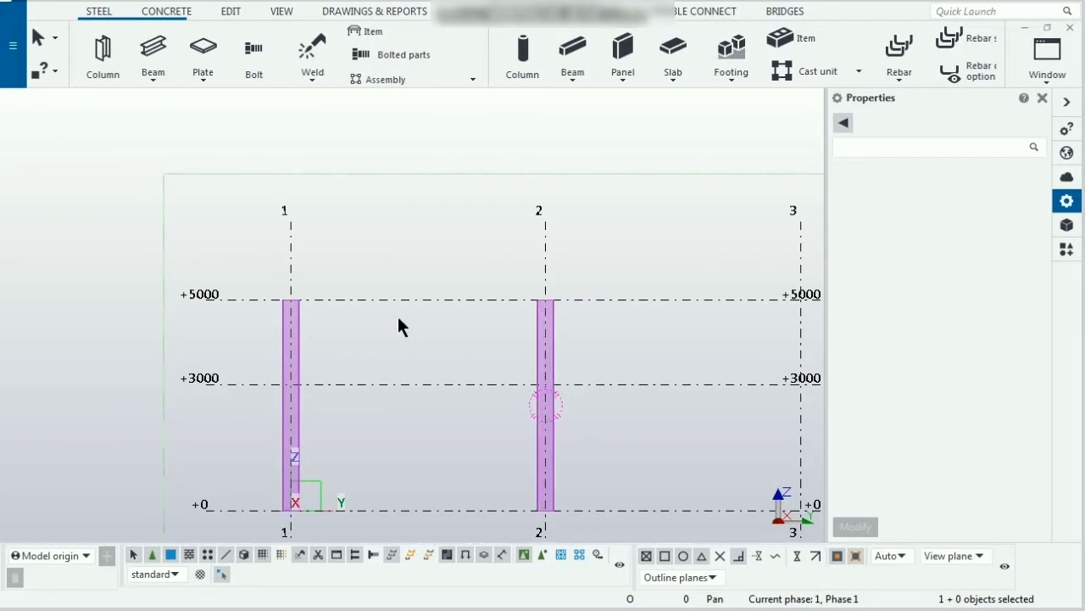
scroll(398, 316, up, 2)
scroll(398, 328, up, 1)
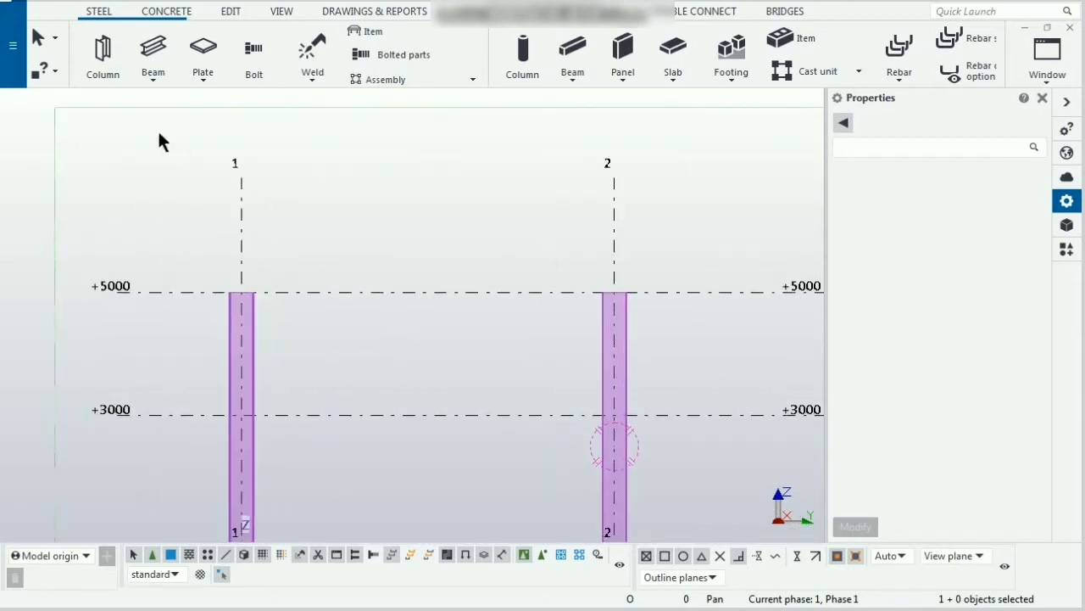
click(157, 56)
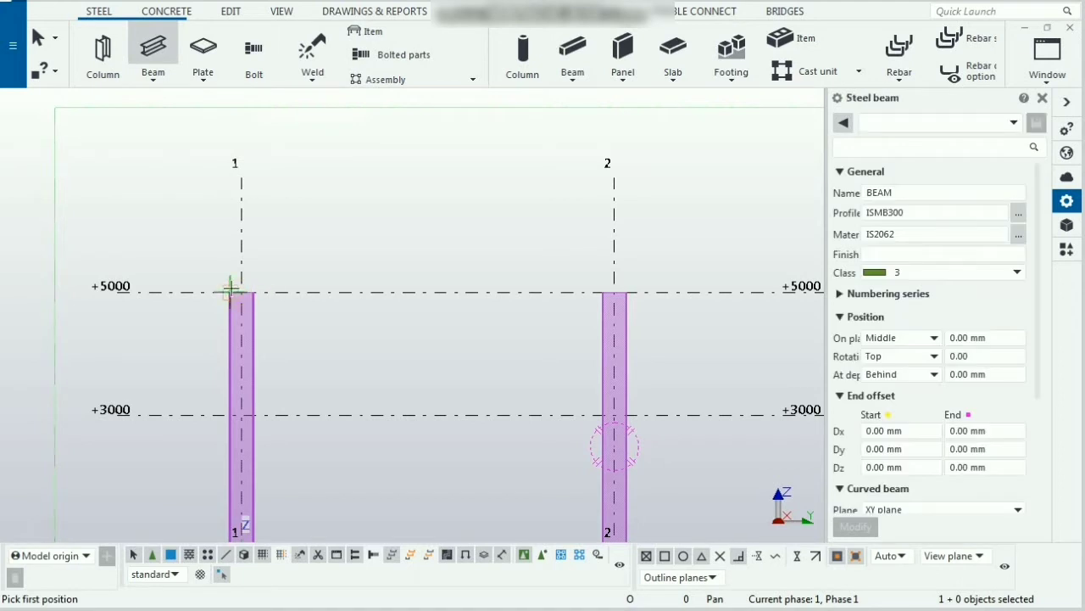
scroll(285, 288, up, 4)
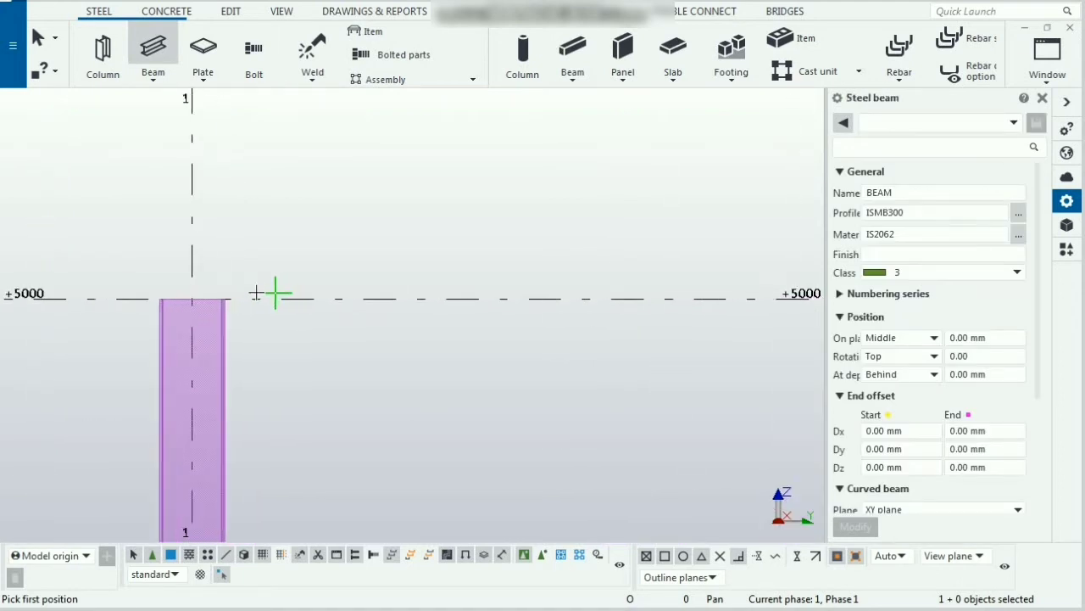
scroll(133, 321, down, 1)
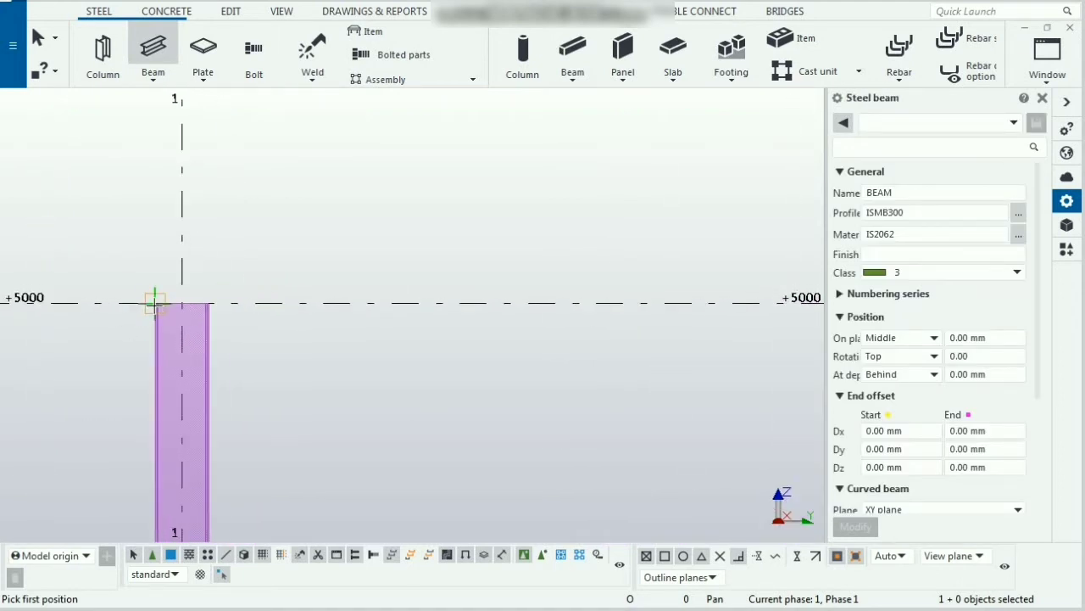
click(154, 302)
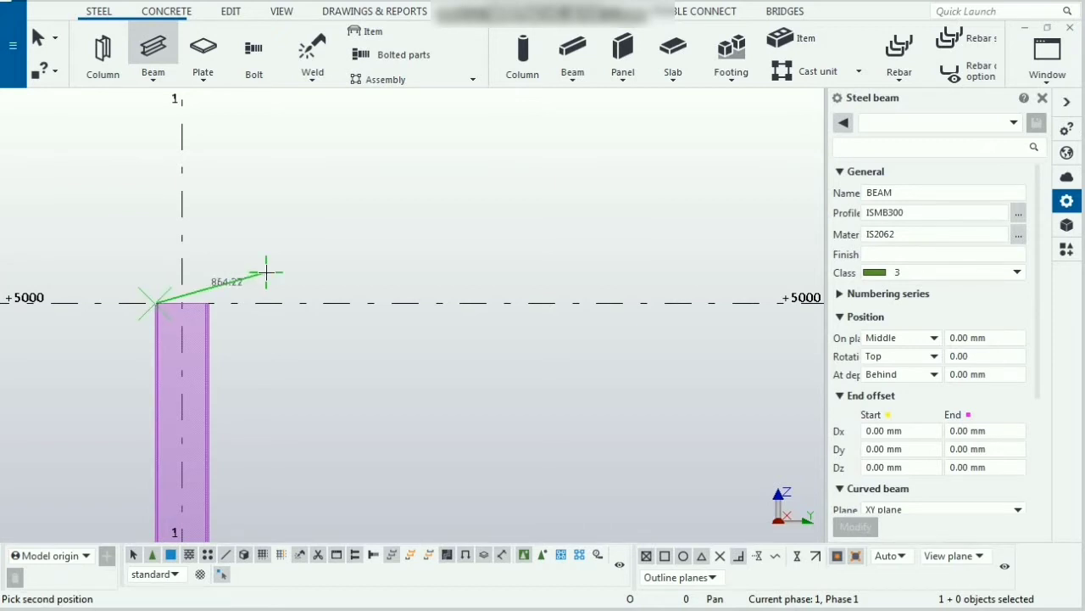
scroll(269, 269, down, 3)
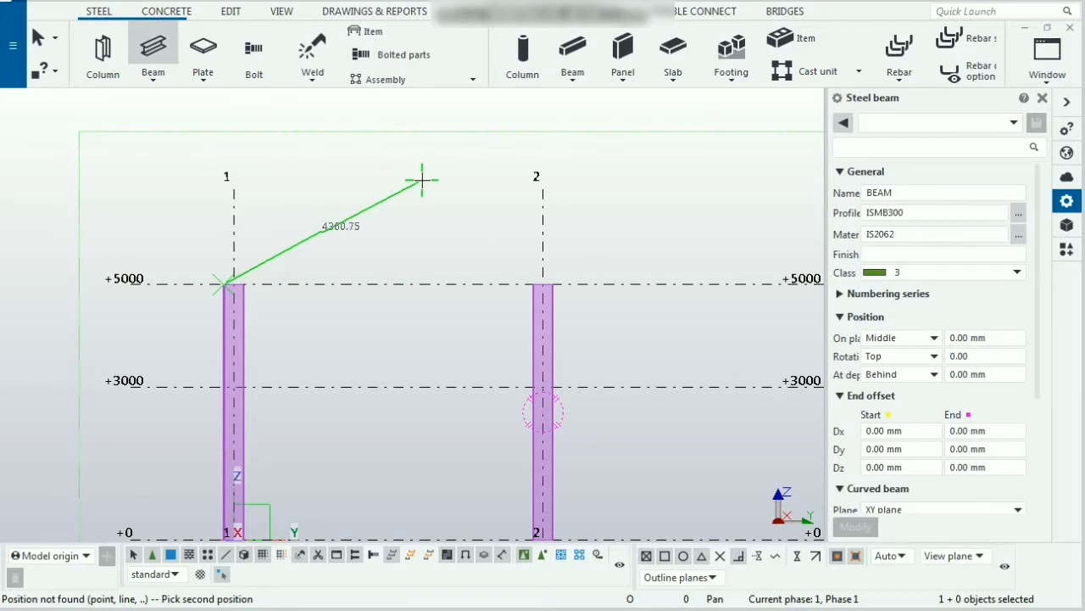
key(Escape)
Step: Lower the tops of the columns on grids 1 and 2 to 3000 mm in the GRID @B elevation
click(242, 311)
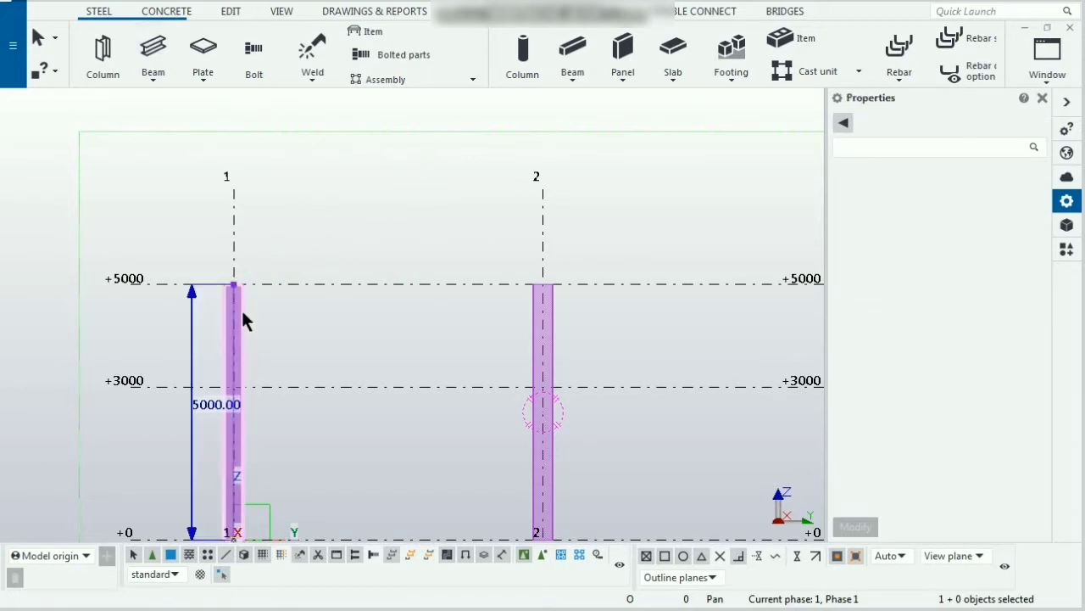
click(210, 406)
text(3000)
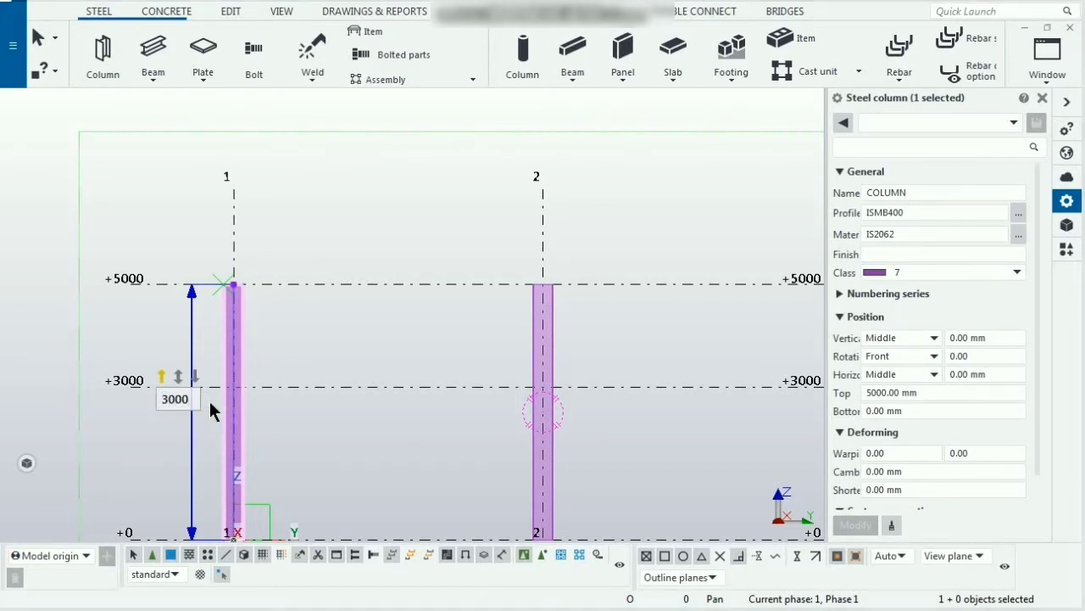
key(Return)
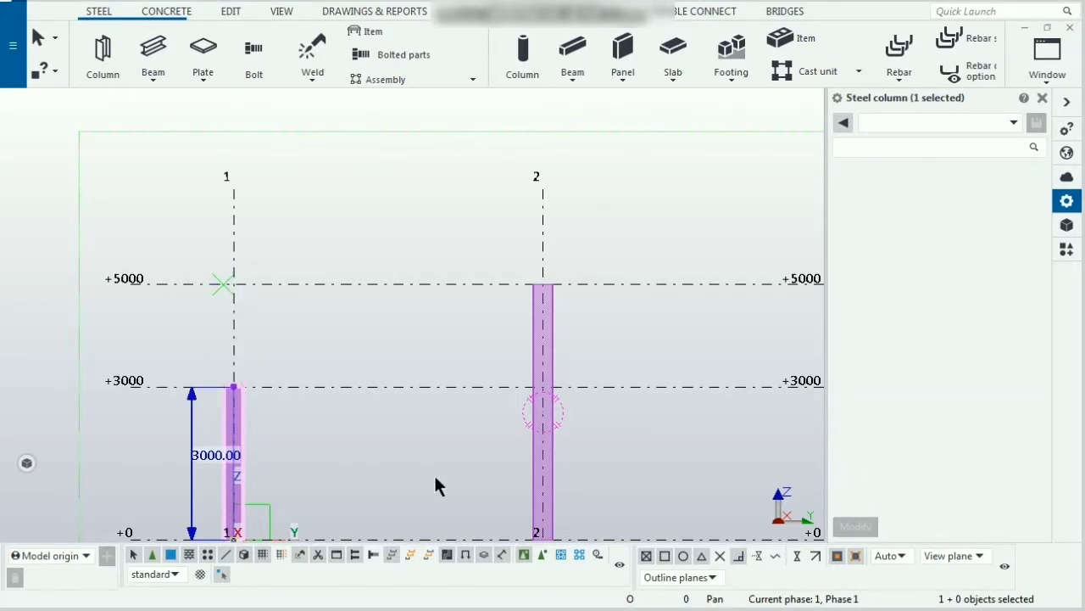
click(490, 476)
click(552, 373)
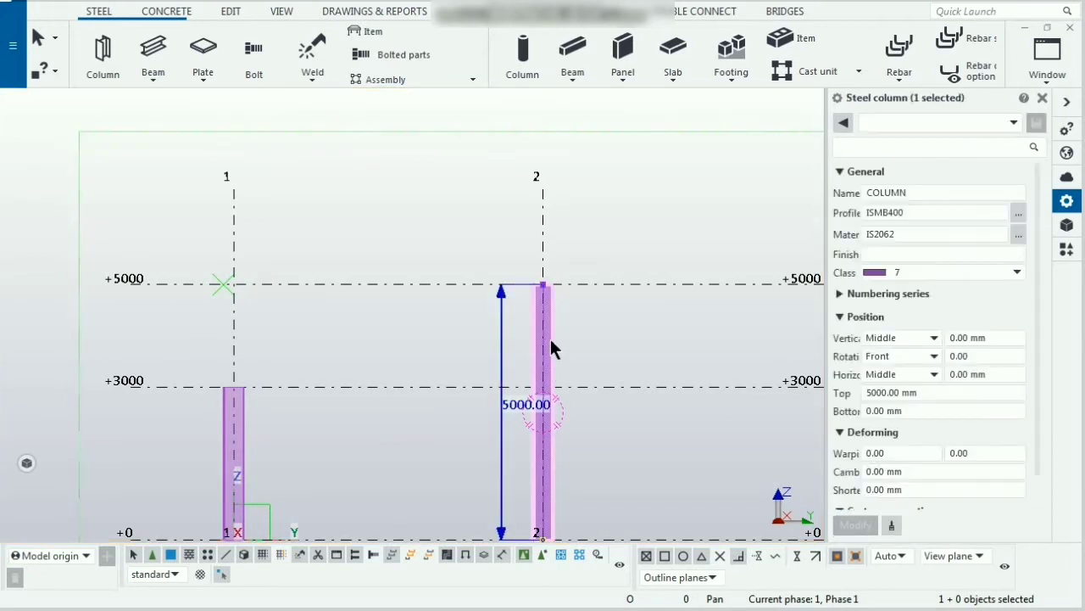
click(520, 406)
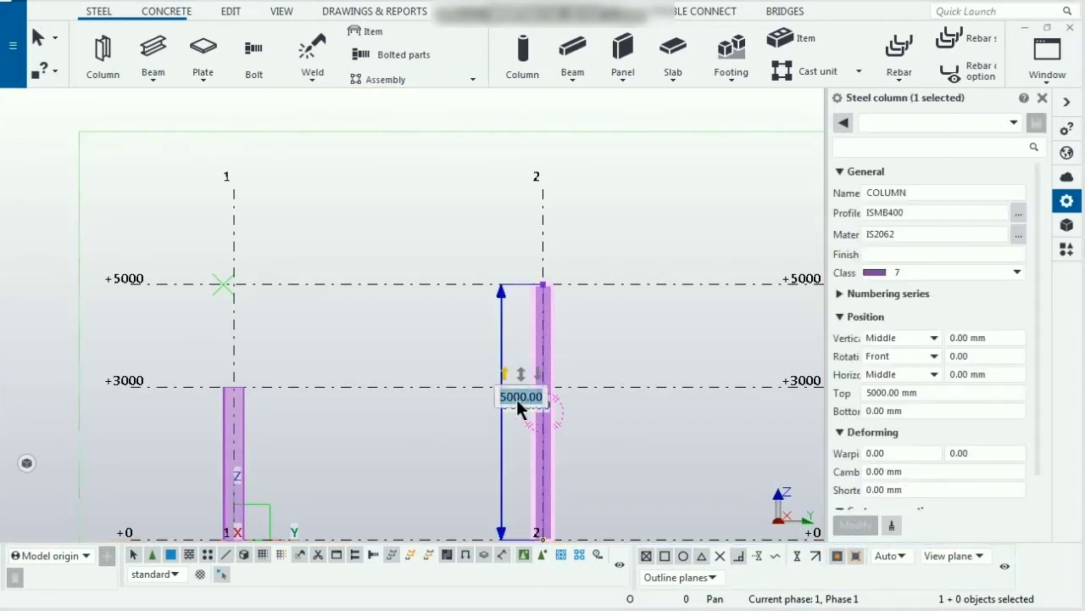
text(3)
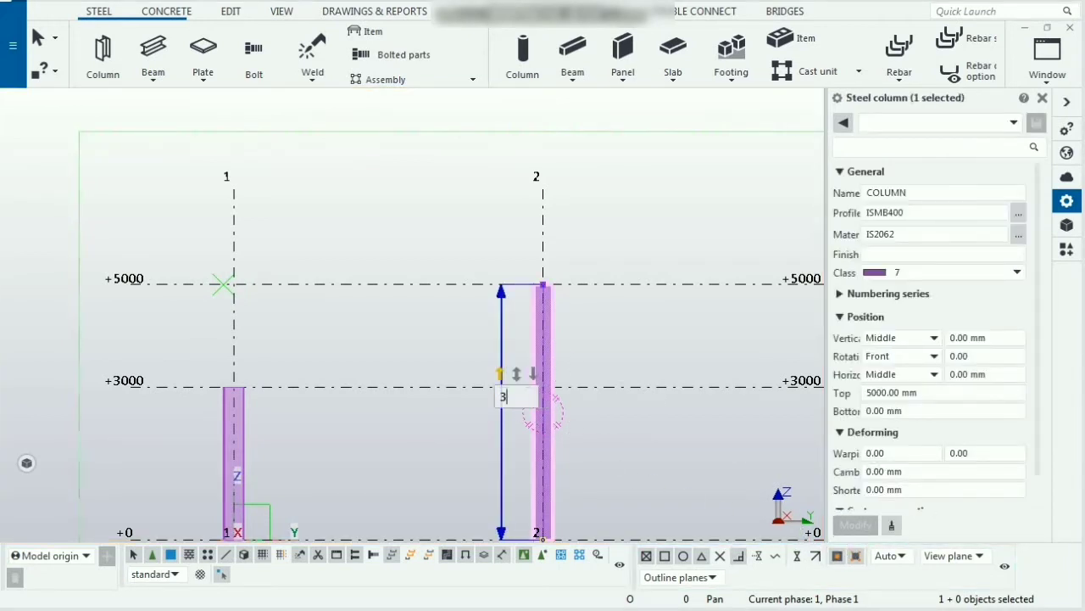
text(000)
key(Return)
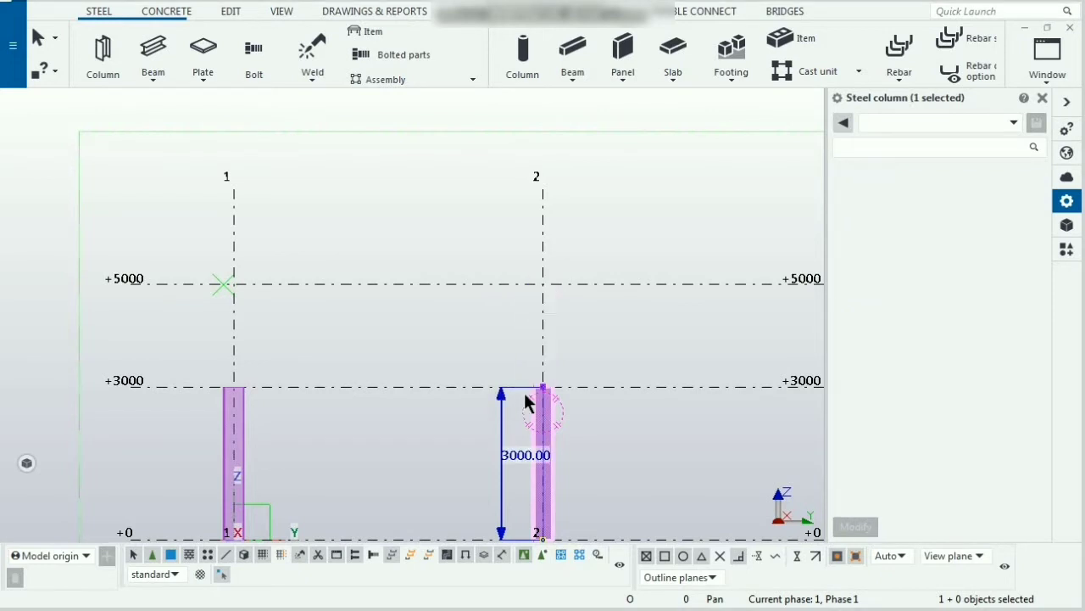
Step: Create two ISMB300 rafter beams from the column tops at +3000 up to an apex at +5000 midway between grids 1 and 2
click(155, 49)
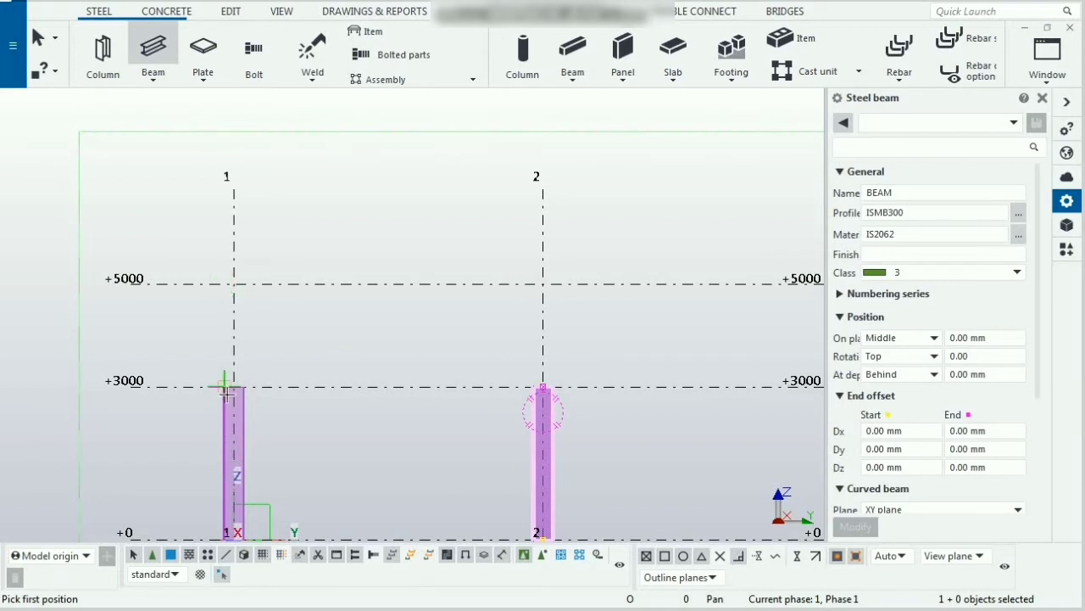
scroll(227, 386, up, 2)
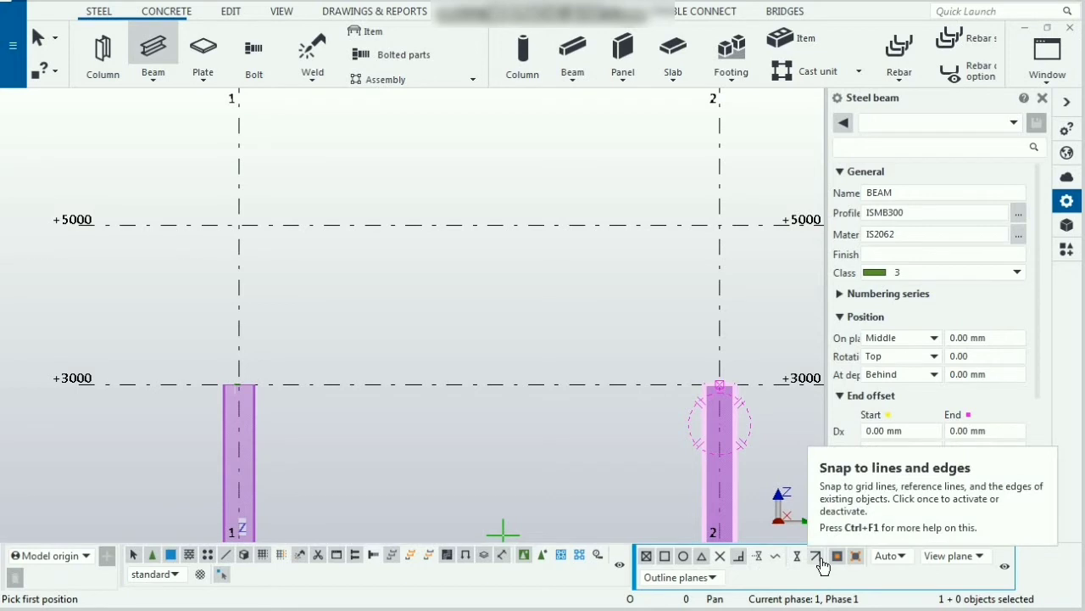
click(223, 383)
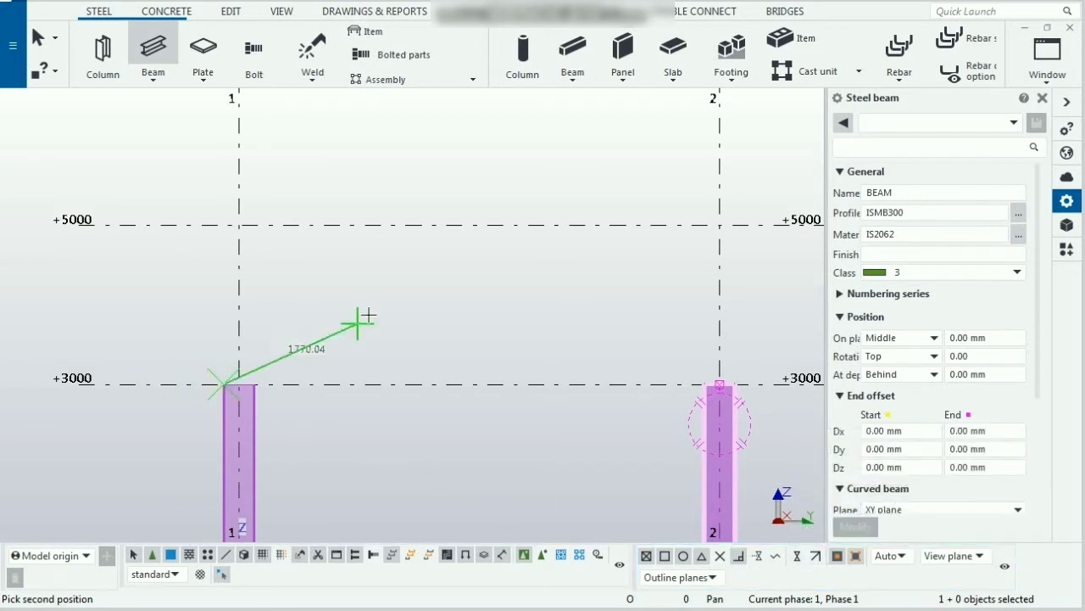
click(477, 227)
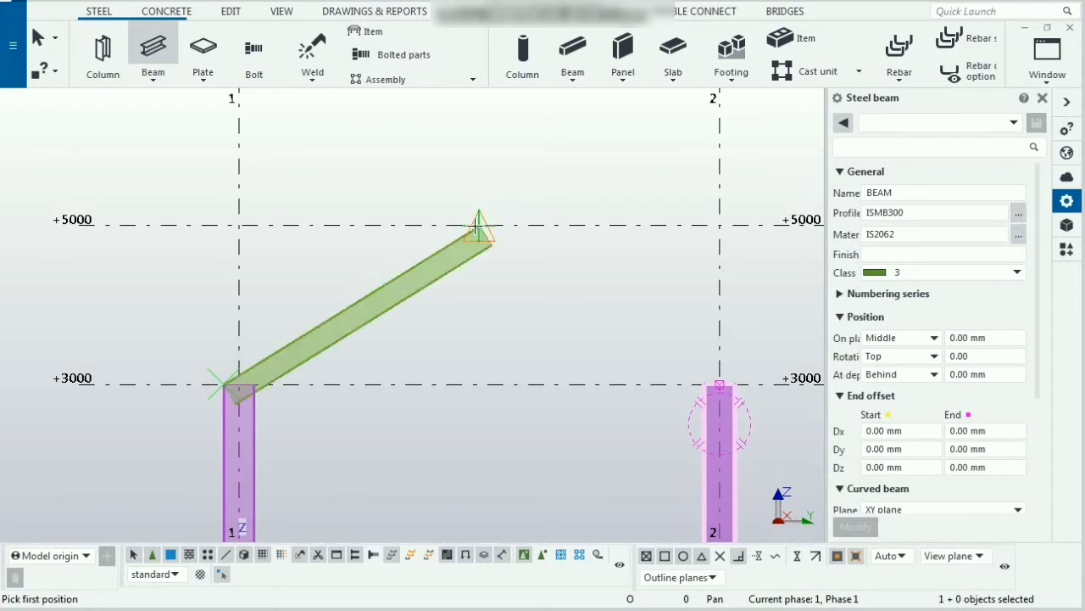
click(736, 381)
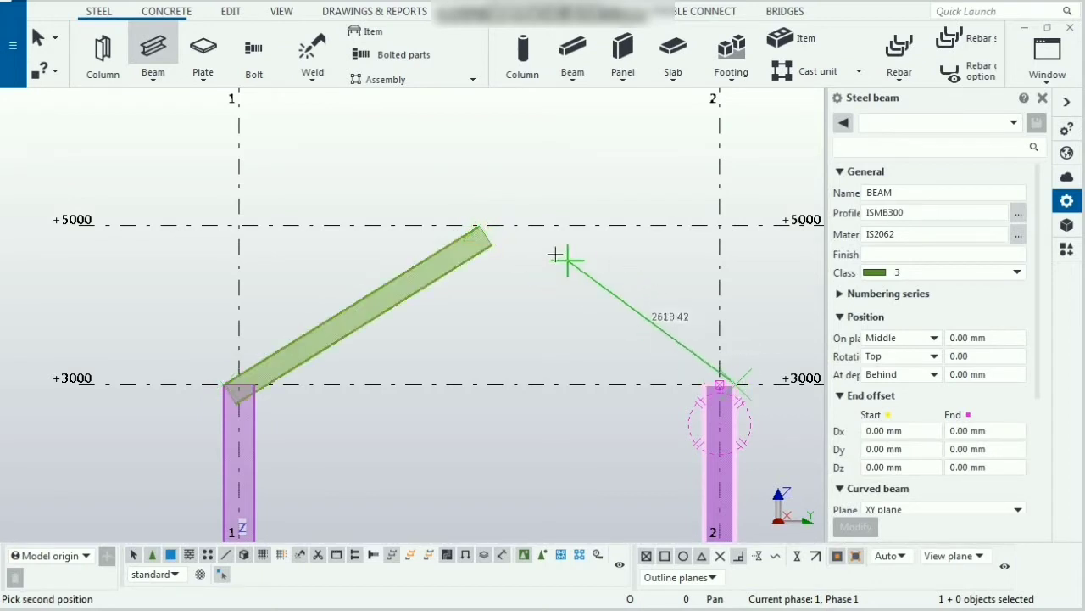
click(479, 228)
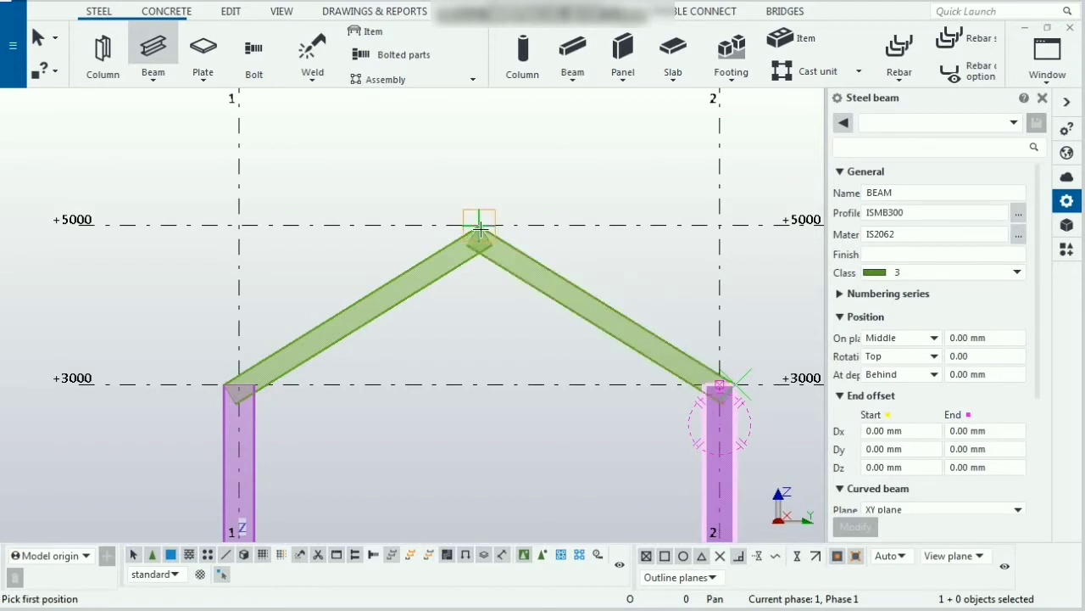
right_click(471, 174)
click(500, 174)
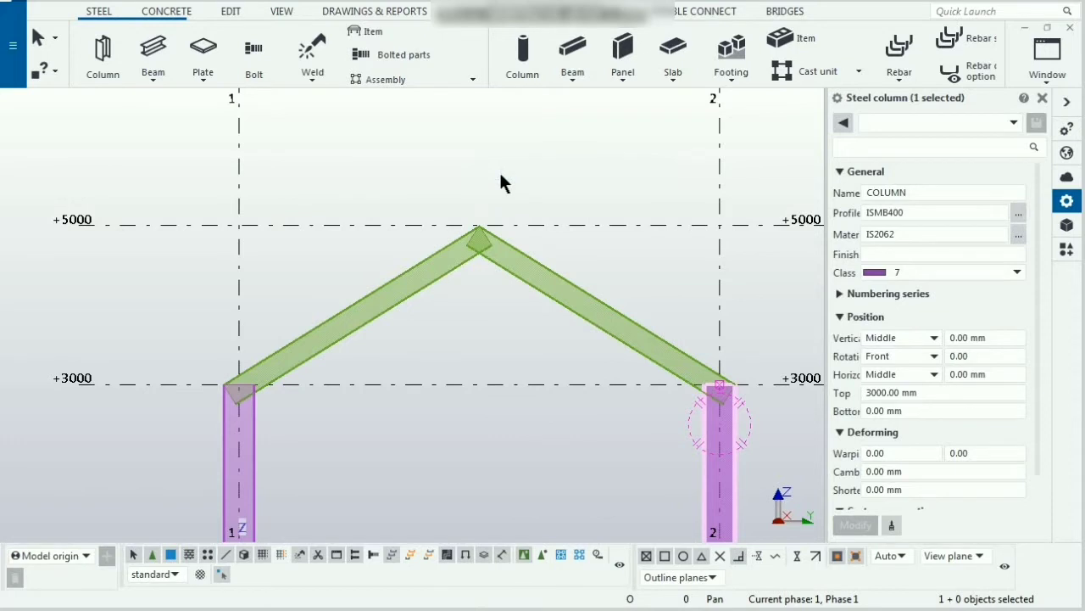
click(447, 354)
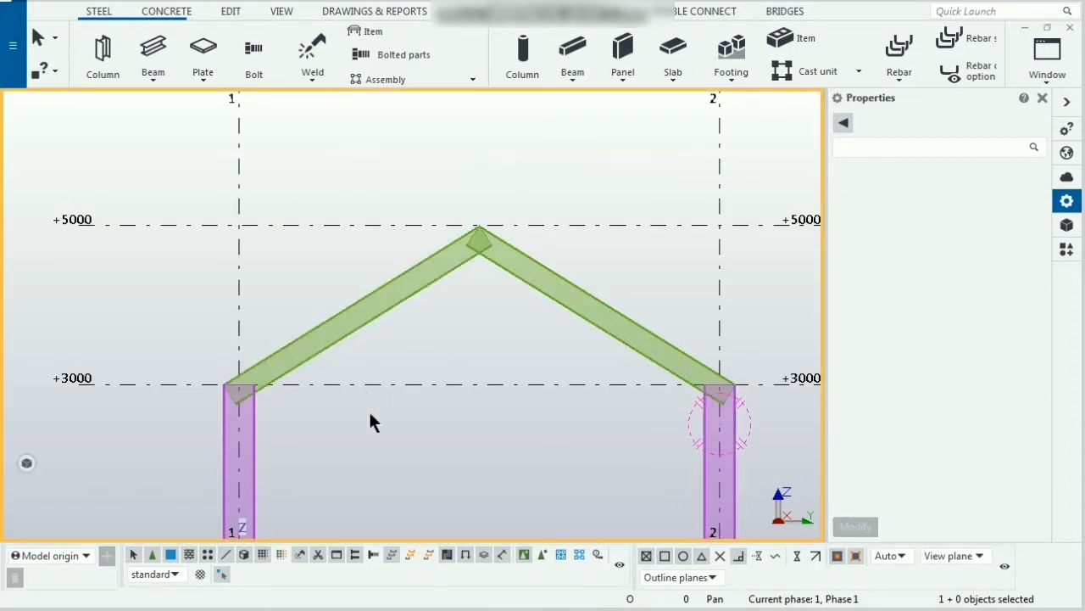
Step: Check the frame in the 3d view, then return to the GRID @B elevation view
scroll(370, 413, up, 2)
scroll(369, 412, down, 3)
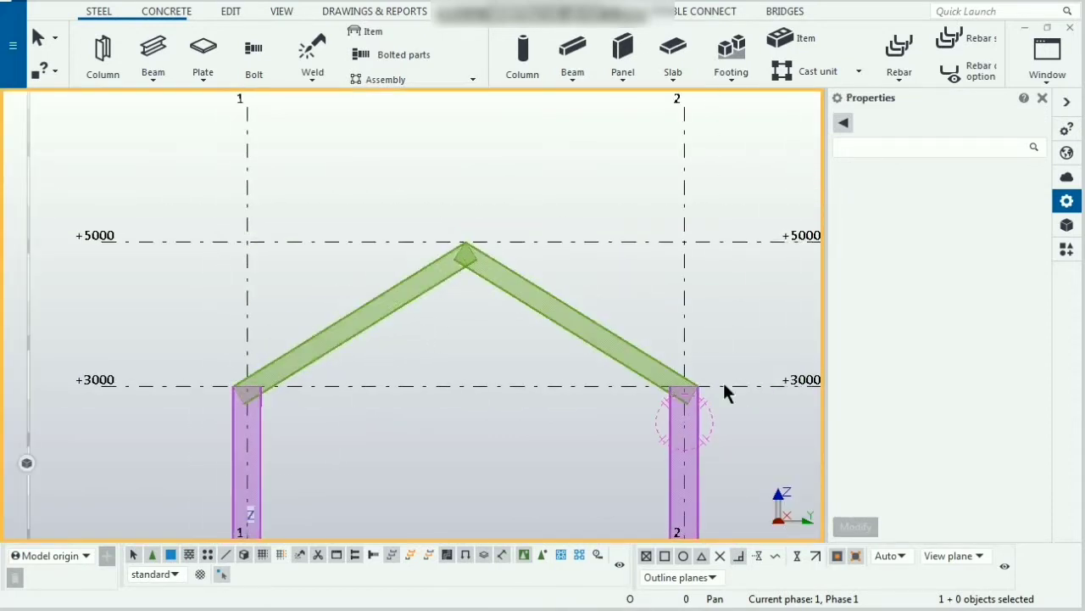
click(1059, 78)
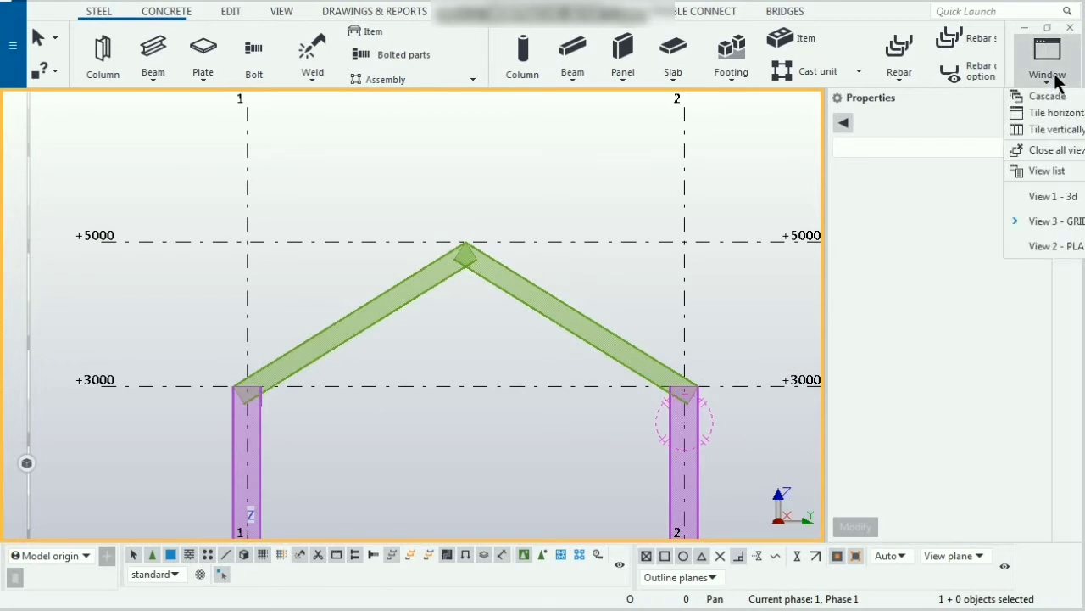
click(1064, 202)
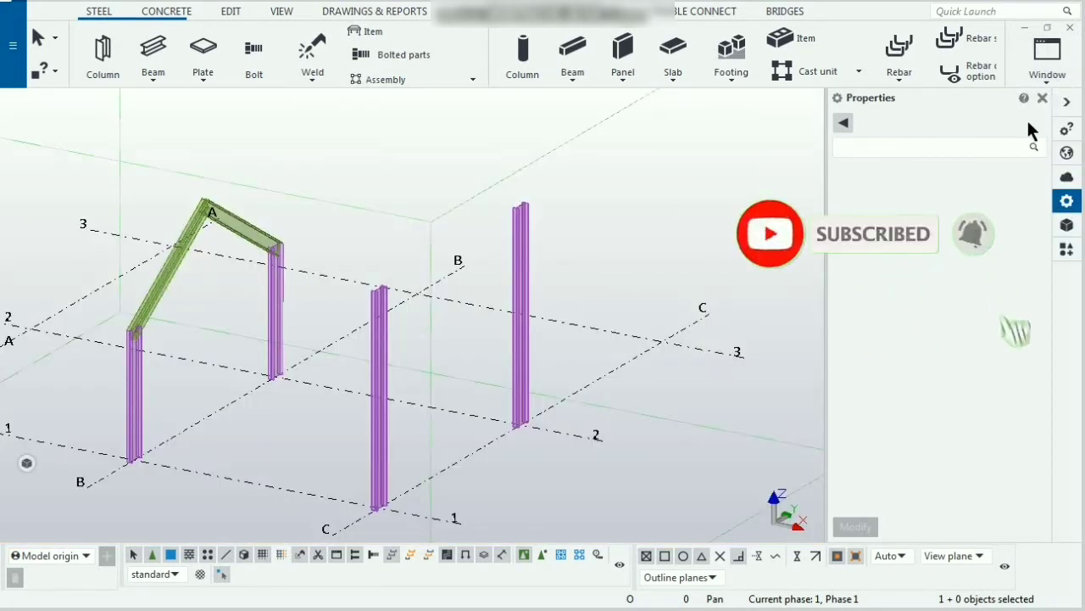
key(ctrl+Tab)
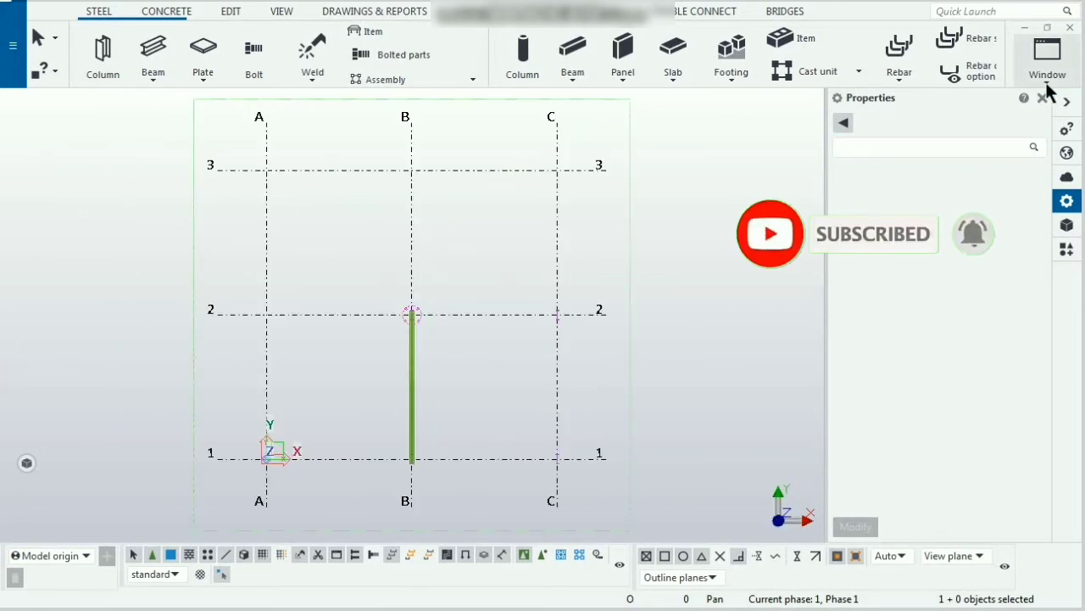
key(ctrl+Tab)
click(1049, 74)
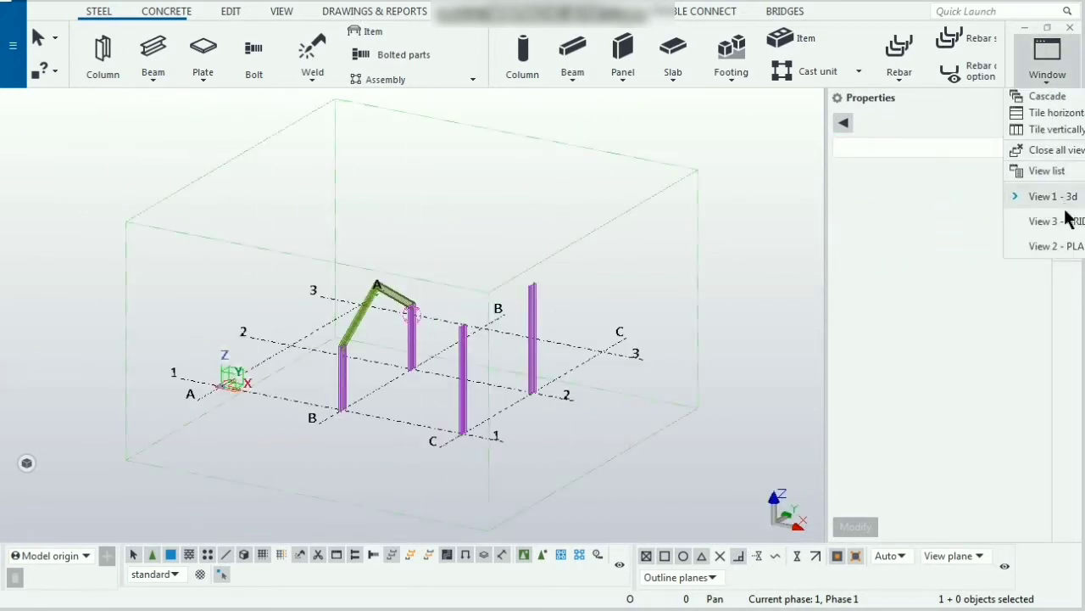
click(1056, 222)
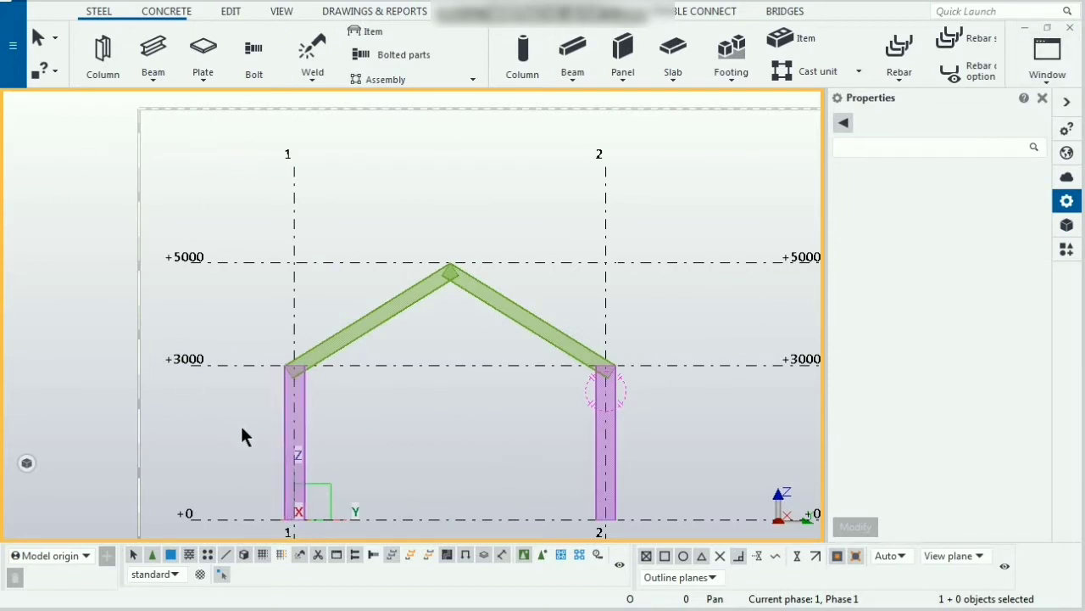
Step: Inspect the rafter connections at the apex and at the column tops
scroll(306, 396, up, 2)
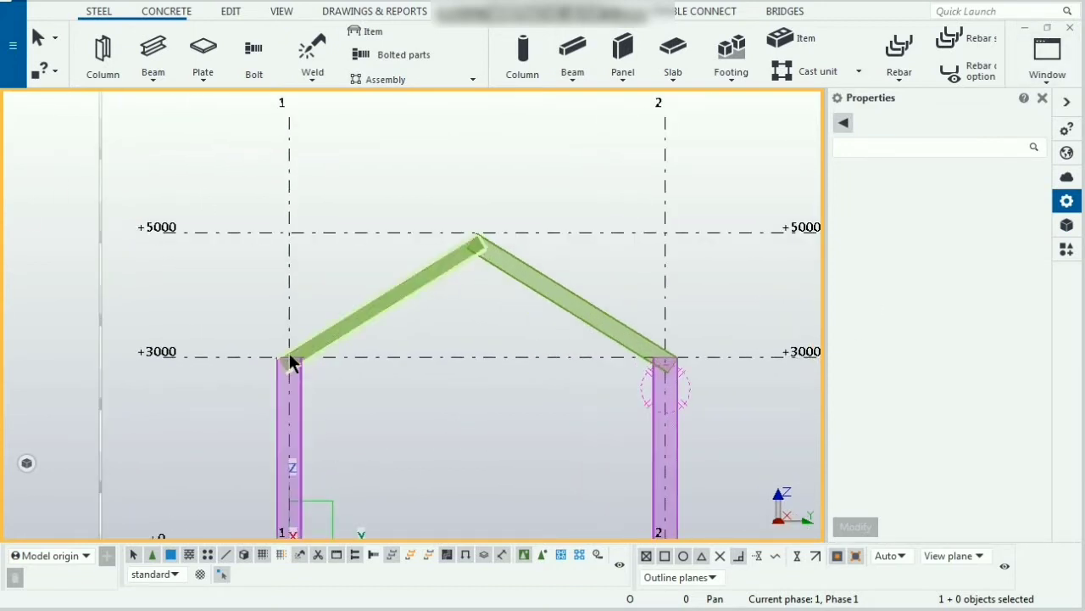
scroll(290, 360, up, 2)
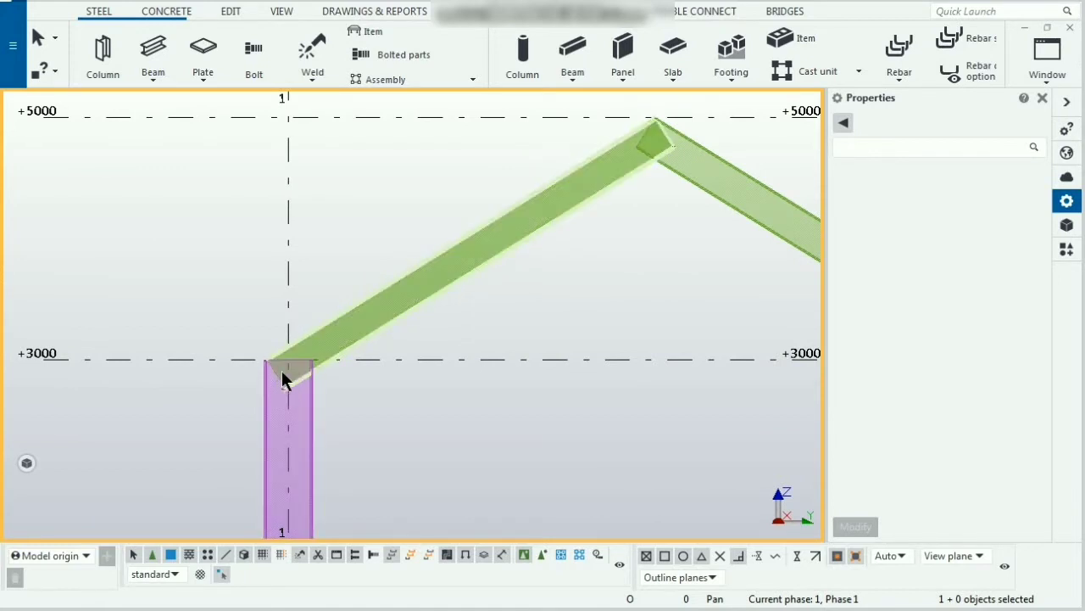
scroll(142, 377, down, 2)
scroll(409, 248, up, 2)
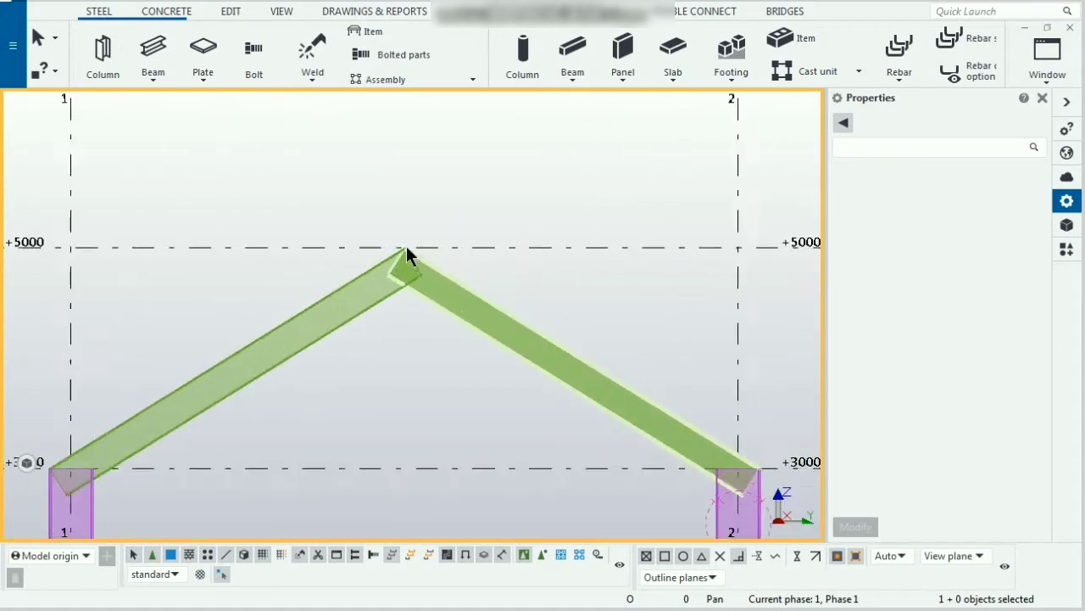
scroll(406, 247, up, 1)
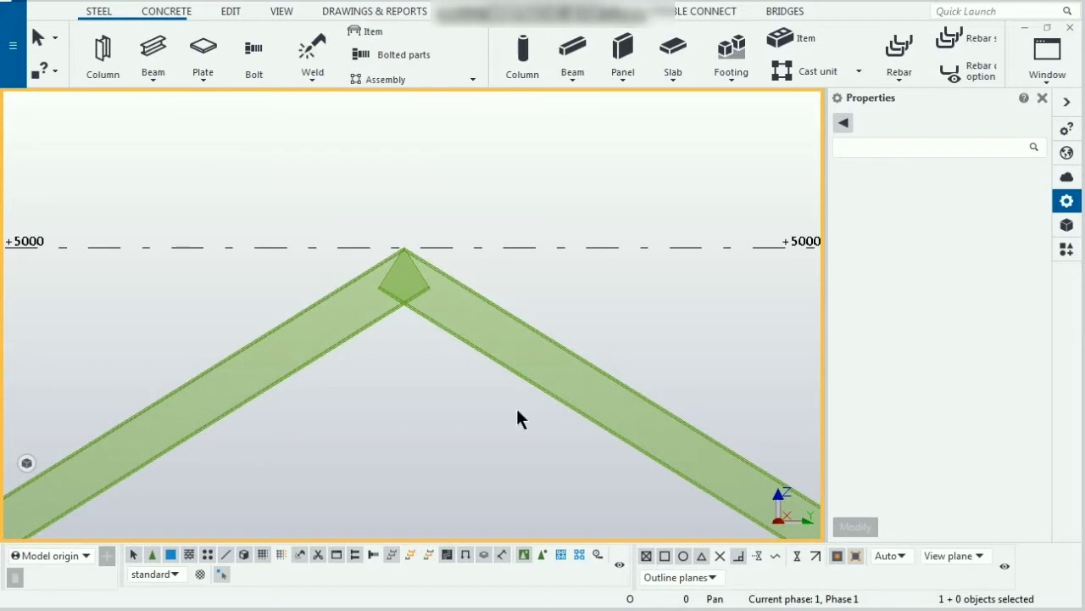
scroll(397, 287, down, 2)
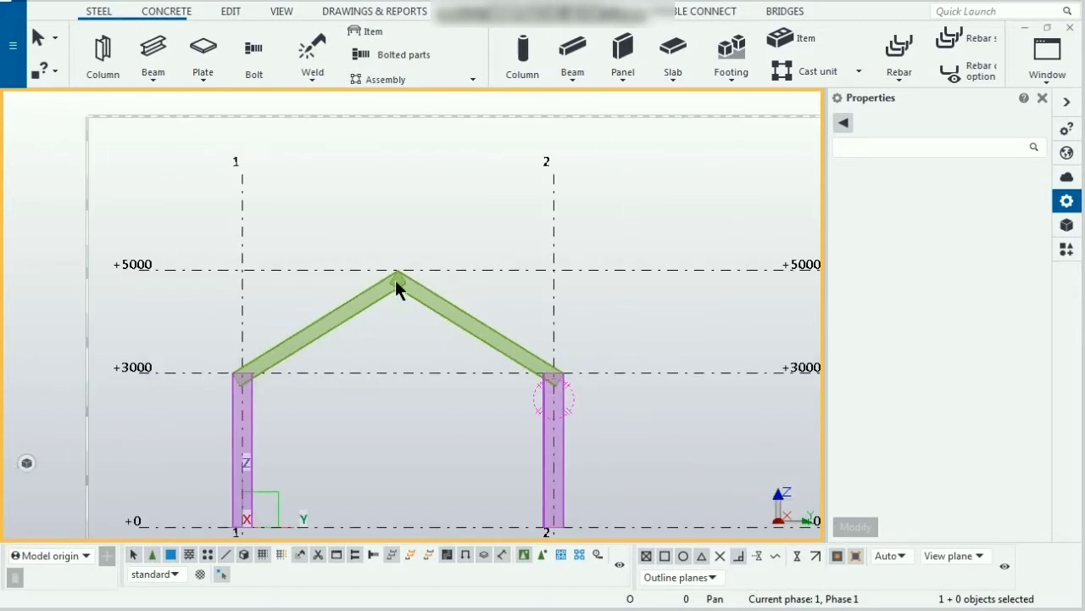
scroll(555, 383, up, 3)
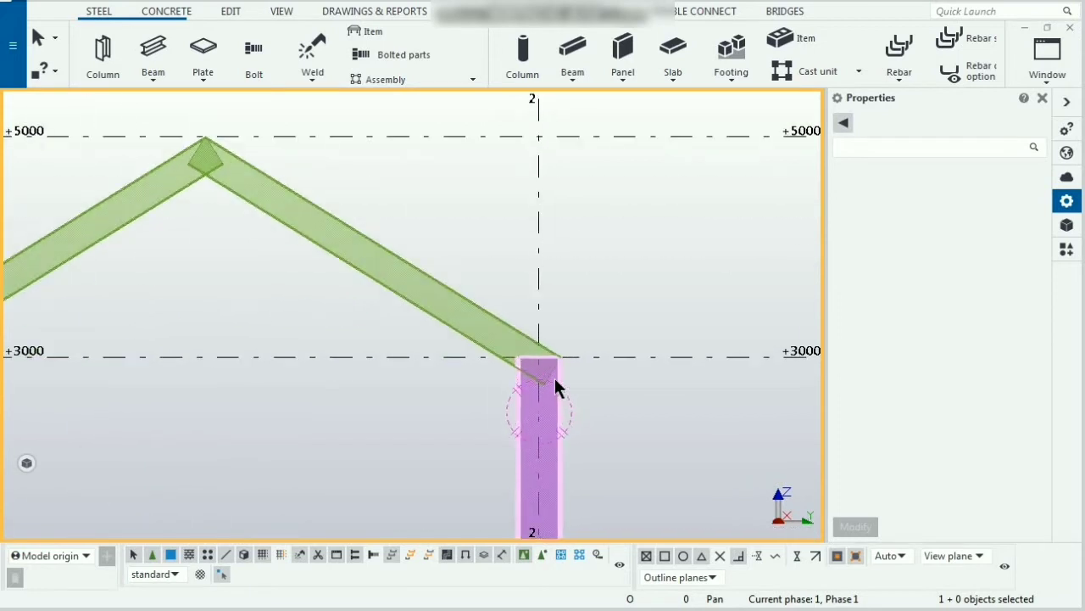
Step: Try the left rafter's depth position as Front, Middle and Behind in turn, applying each change
scroll(554, 377, up, 2)
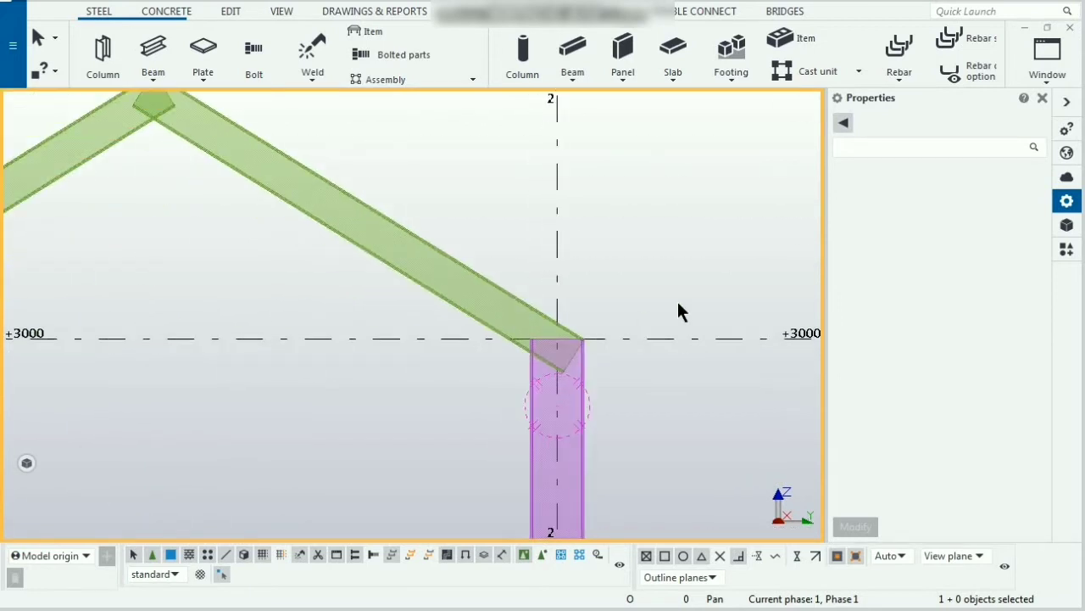
scroll(679, 303, down, 2)
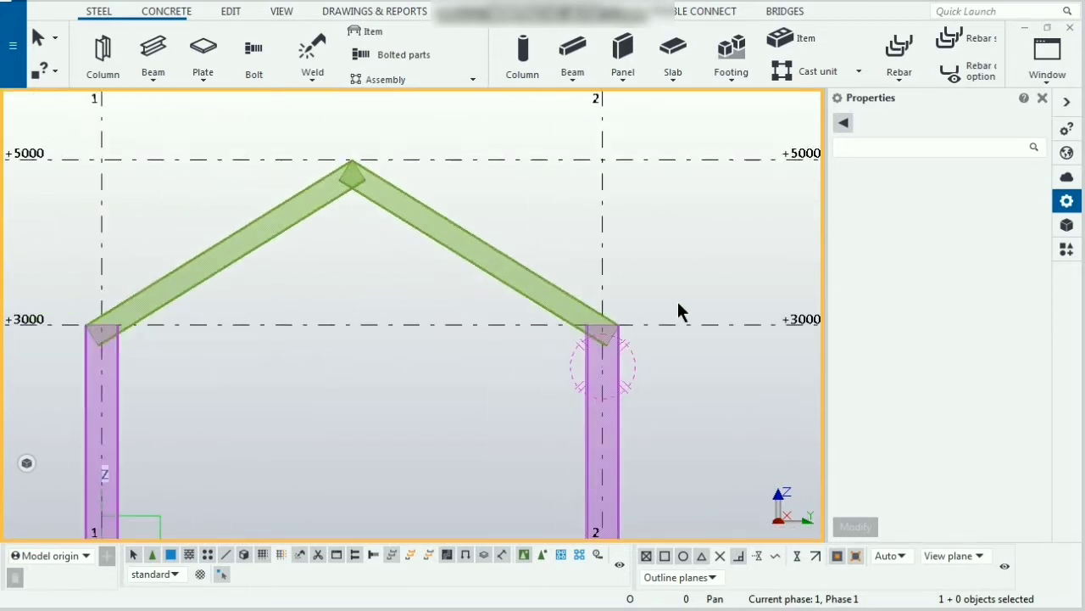
click(195, 279)
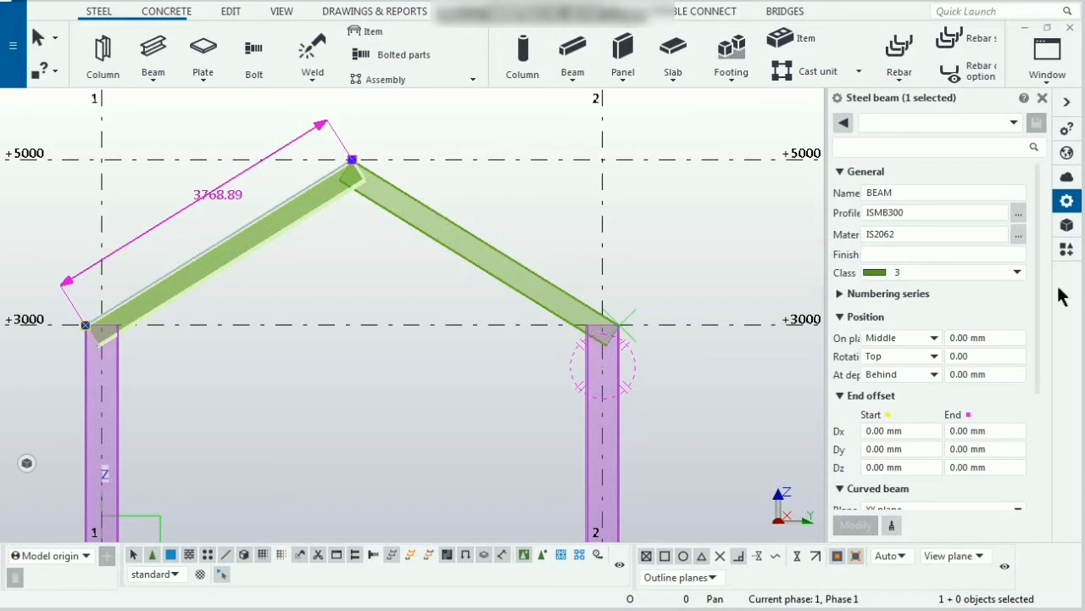
click(924, 377)
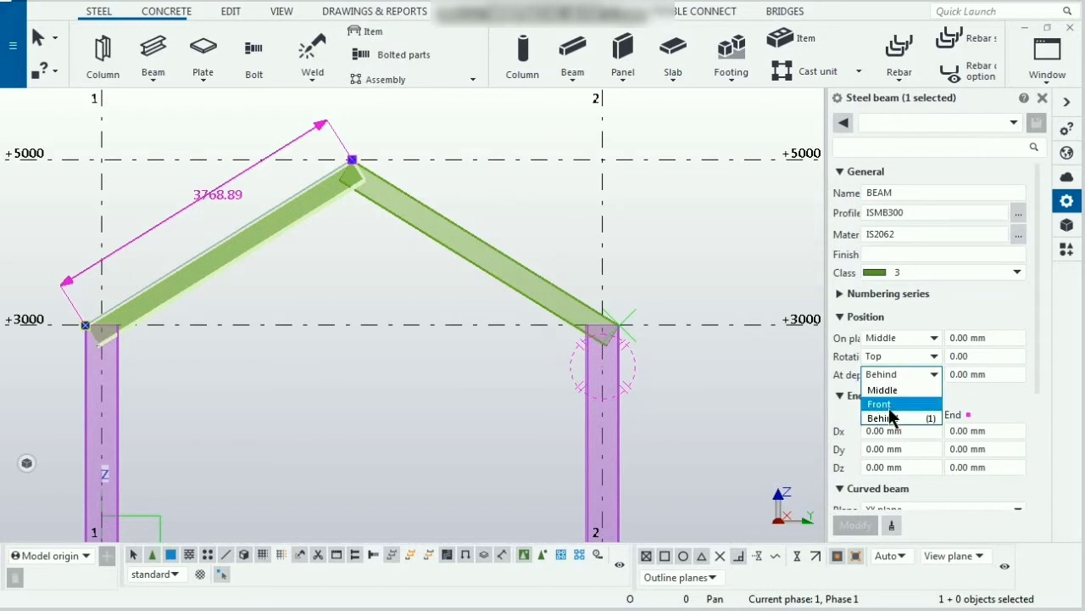
click(889, 407)
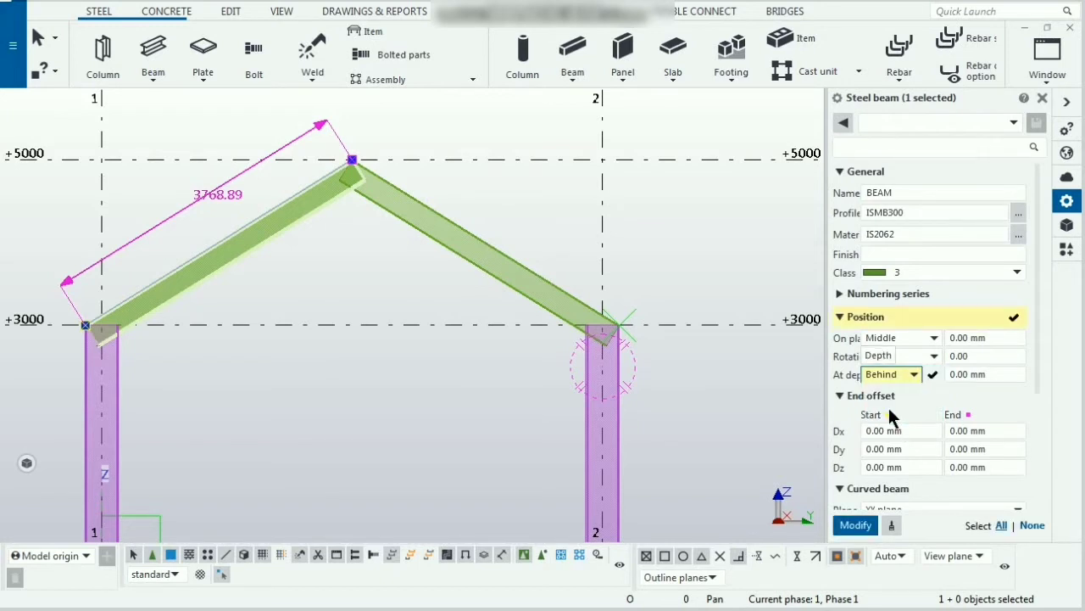
click(856, 526)
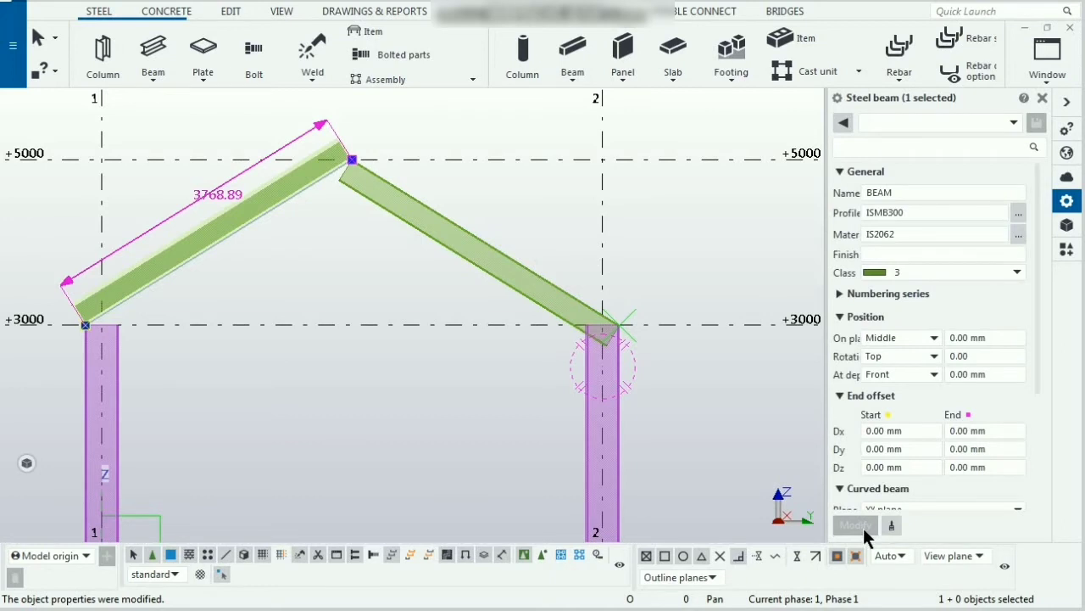
click(932, 375)
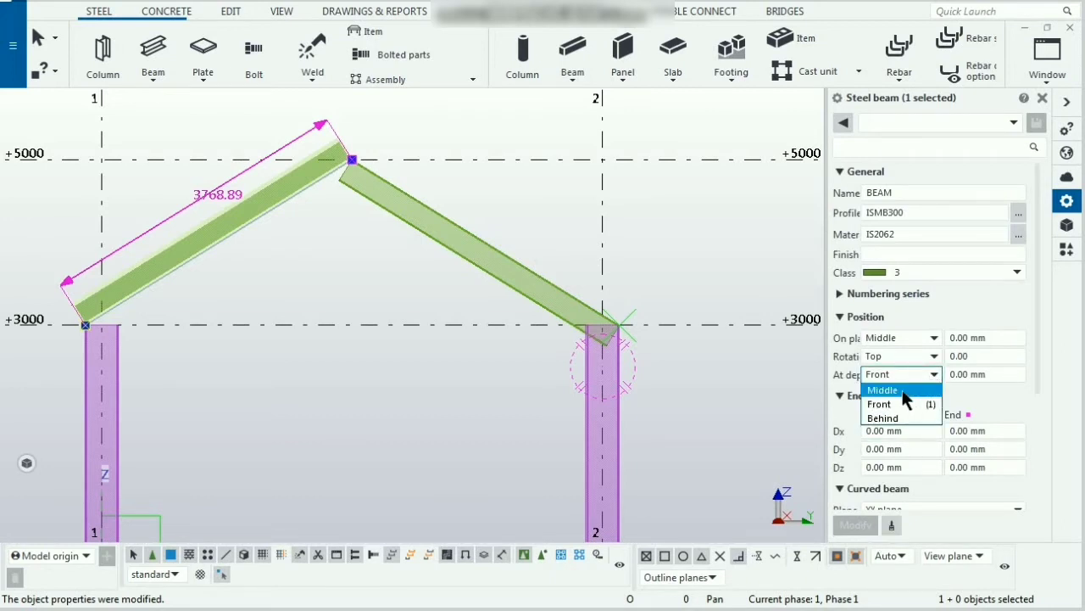
click(881, 390)
click(856, 526)
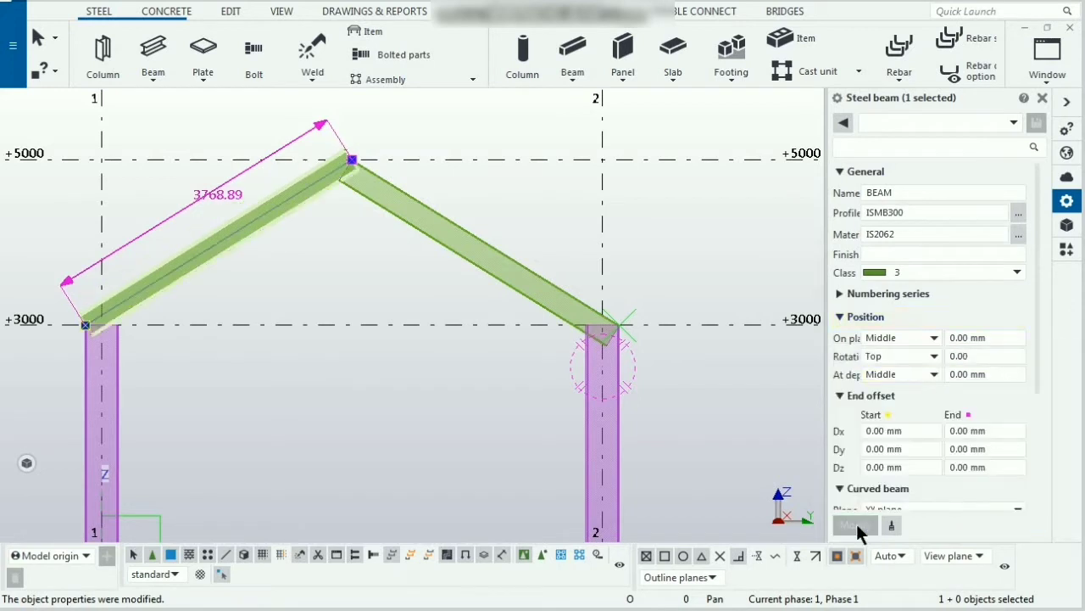
click(933, 375)
click(920, 416)
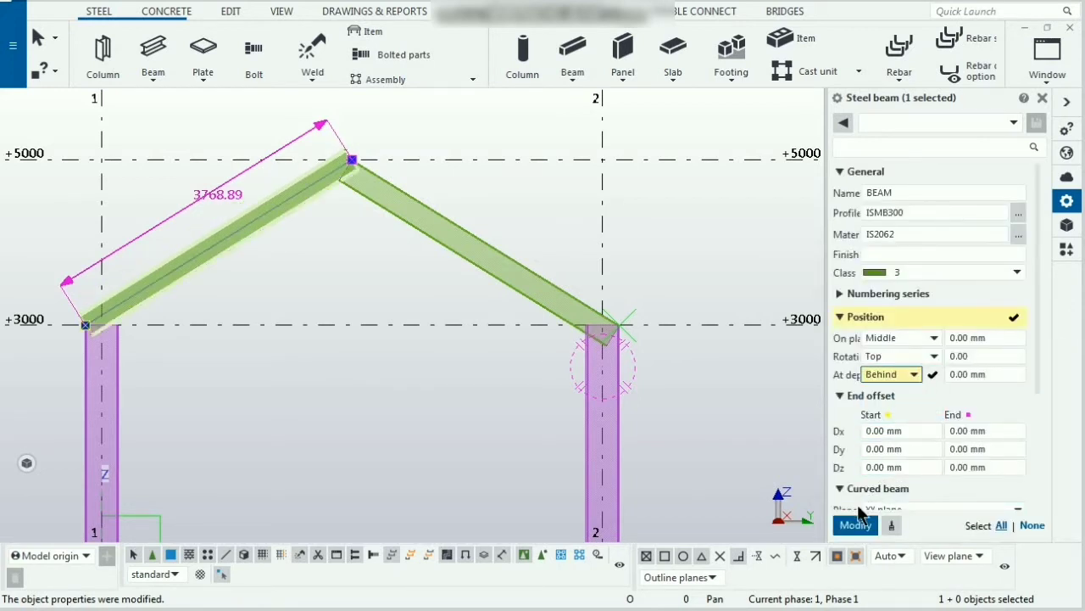
click(856, 526)
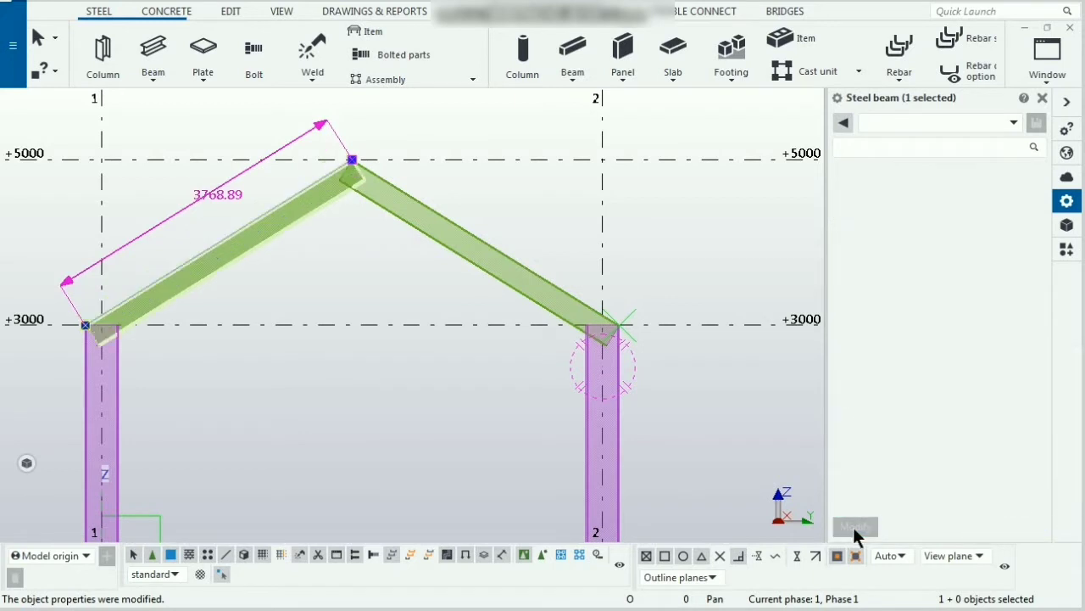
click(714, 413)
Step: Line-cut the left rafter's lower end level with the +3000 line over the grid 1 column, removing the part below
scroll(94, 347, up, 6)
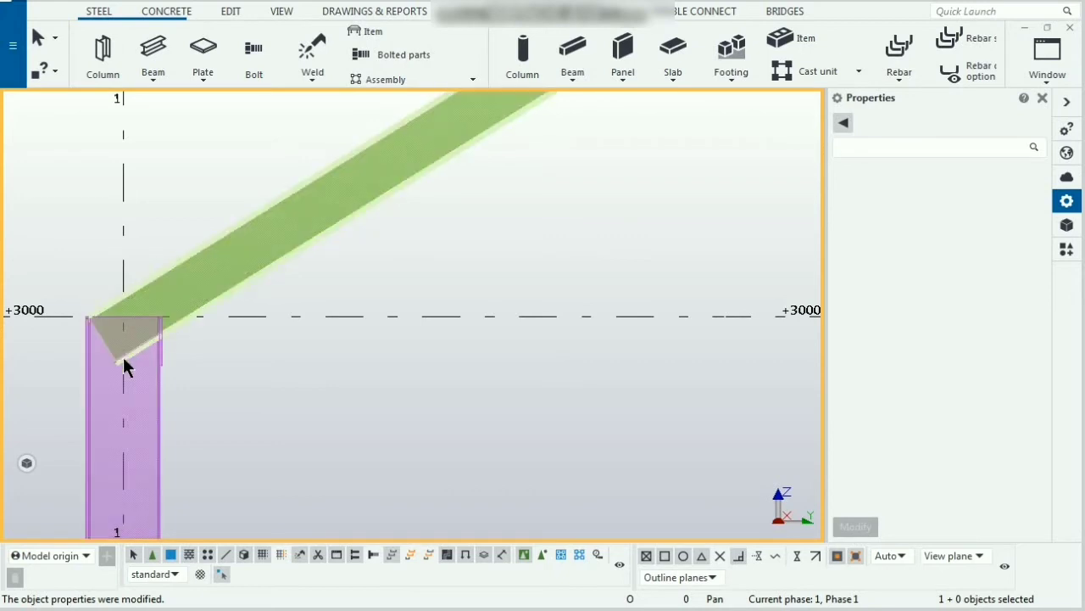
click(231, 13)
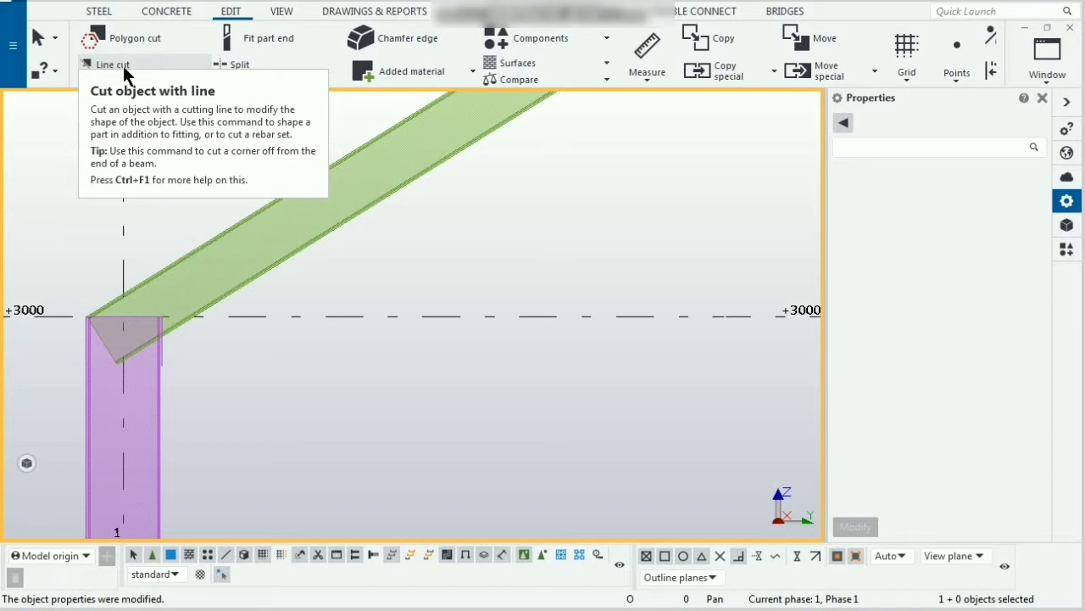
click(120, 65)
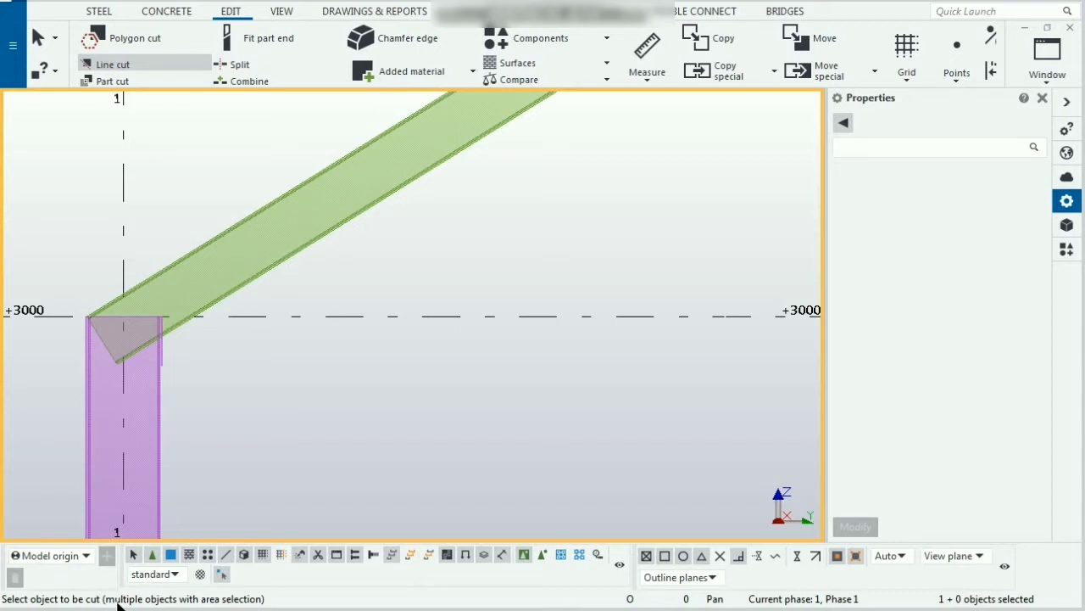
click(226, 286)
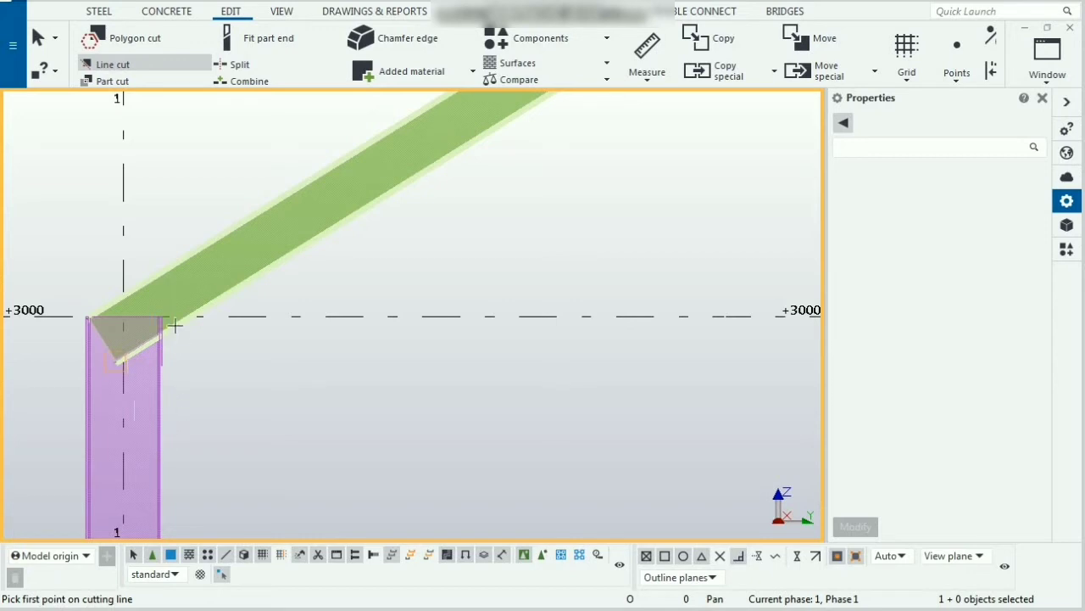
scroll(120, 318, up, 2)
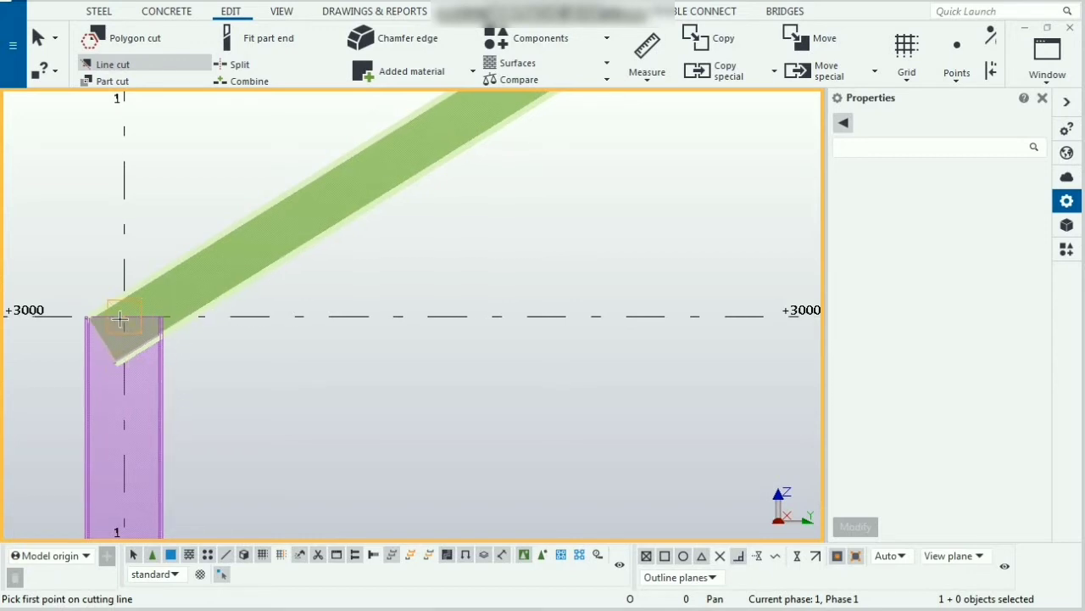
scroll(120, 318, up, 2)
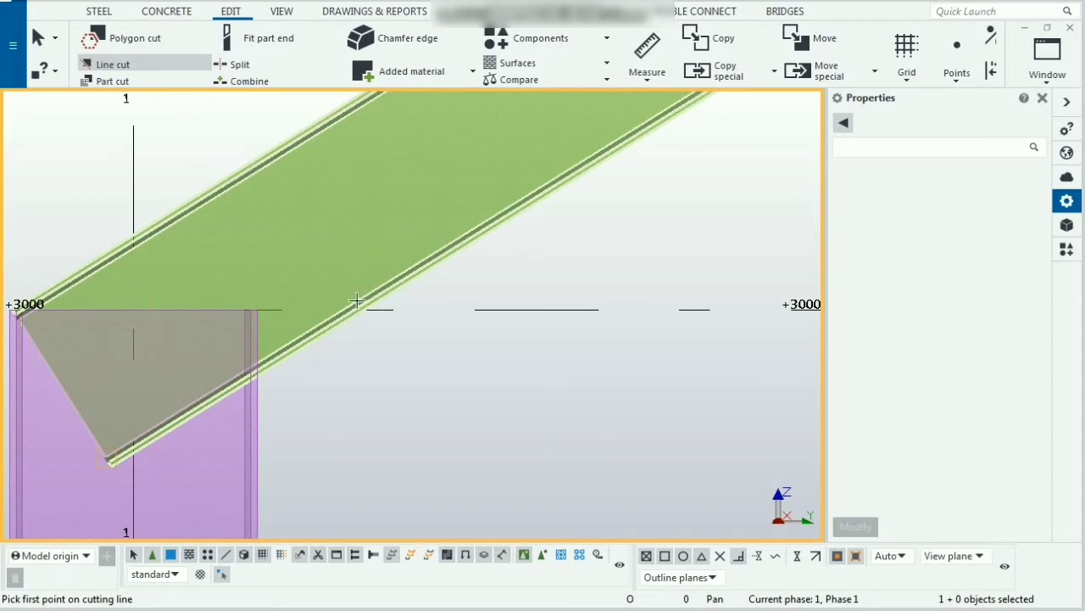
click(797, 557)
click(386, 312)
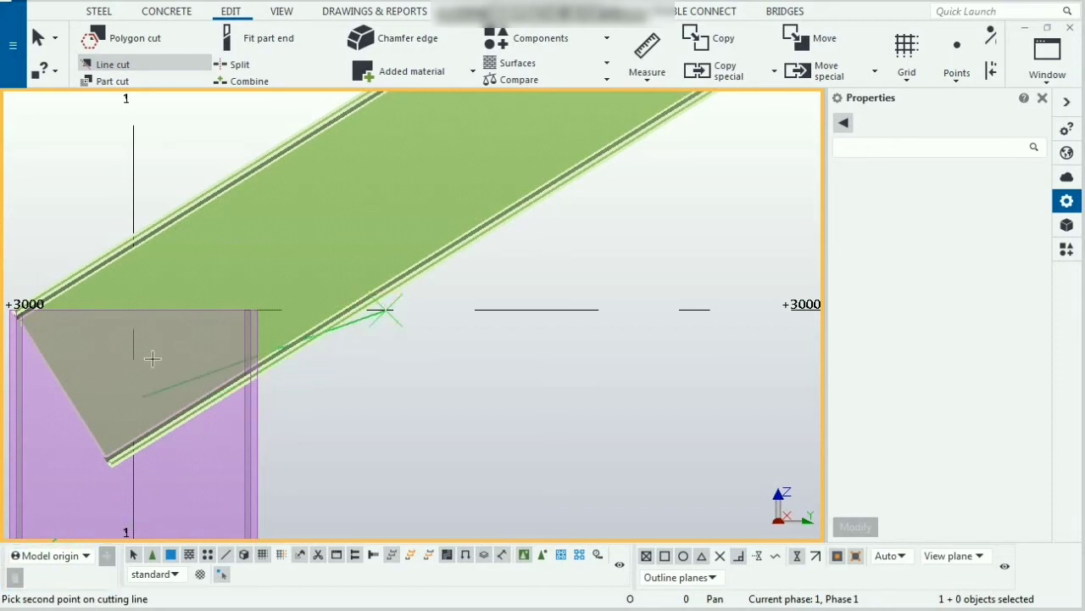
click(133, 311)
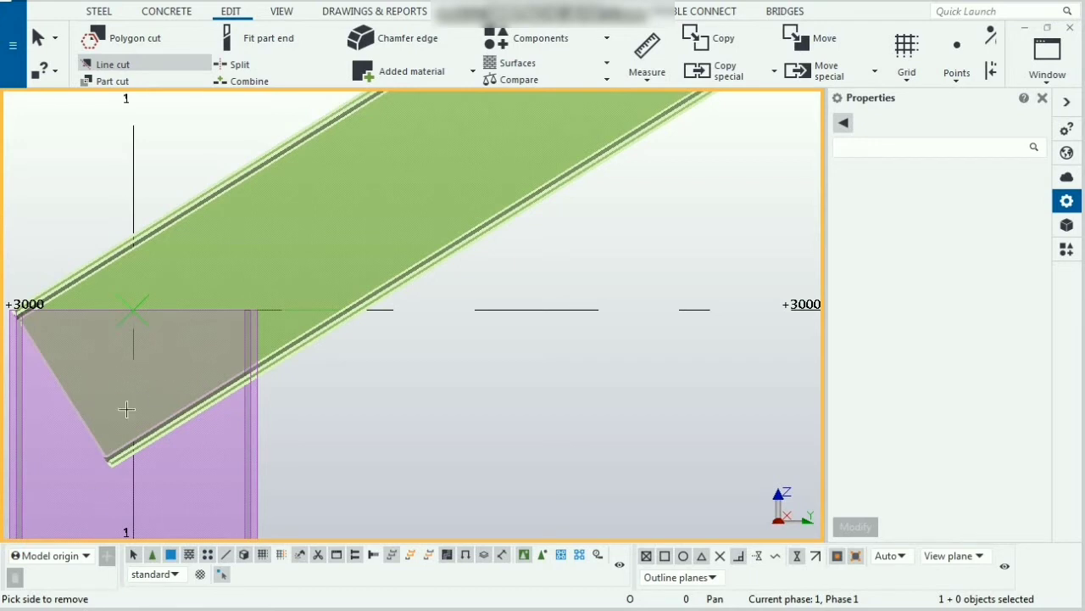
click(97, 370)
Step: Line-cut the right rafter's lower end level with the +3000 line over the grid 2 column, removing the part below
scroll(104, 380, down, 5)
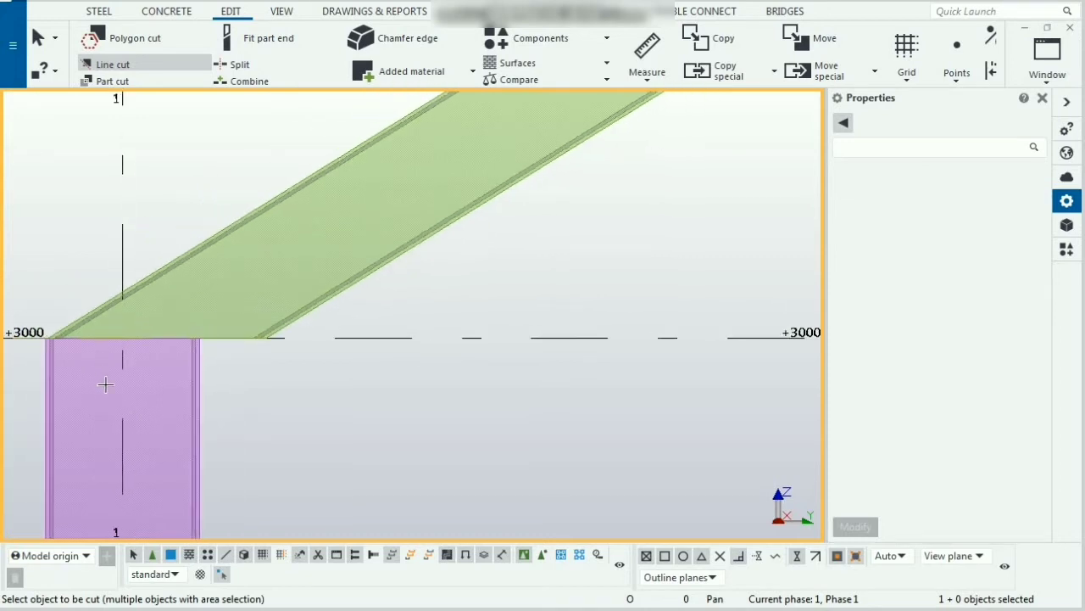
scroll(105, 384, down, 3)
scroll(105, 385, up, 6)
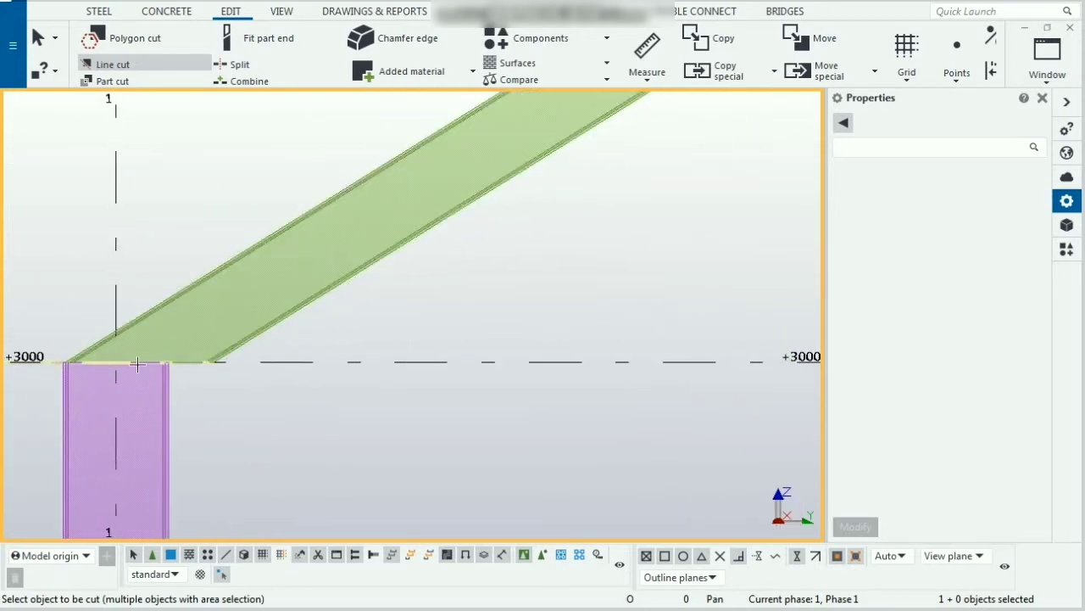
click(223, 346)
scroll(140, 411, down, 6)
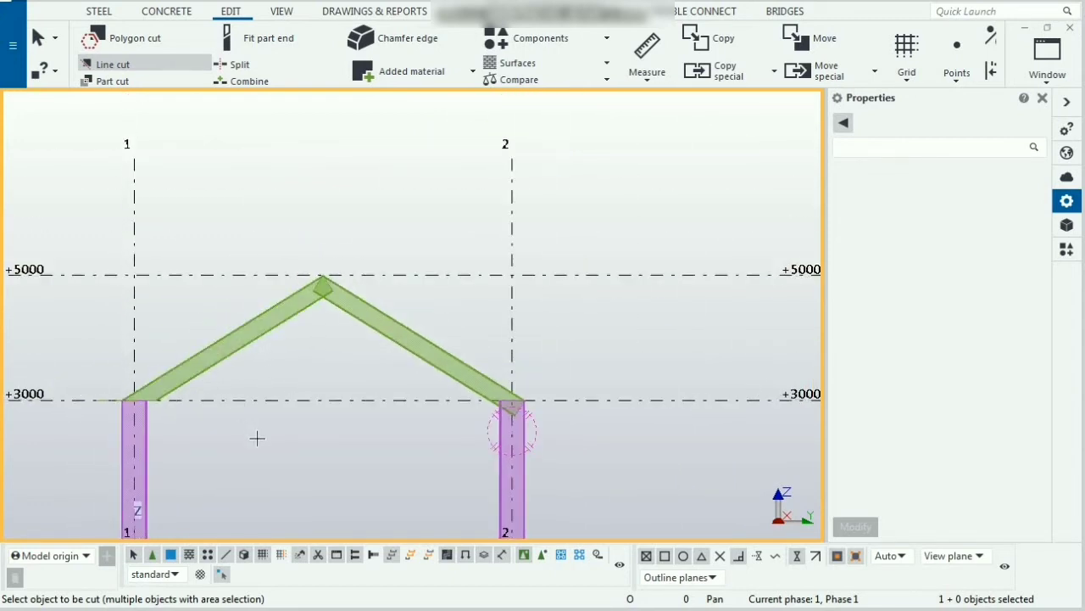
scroll(510, 411, up, 5)
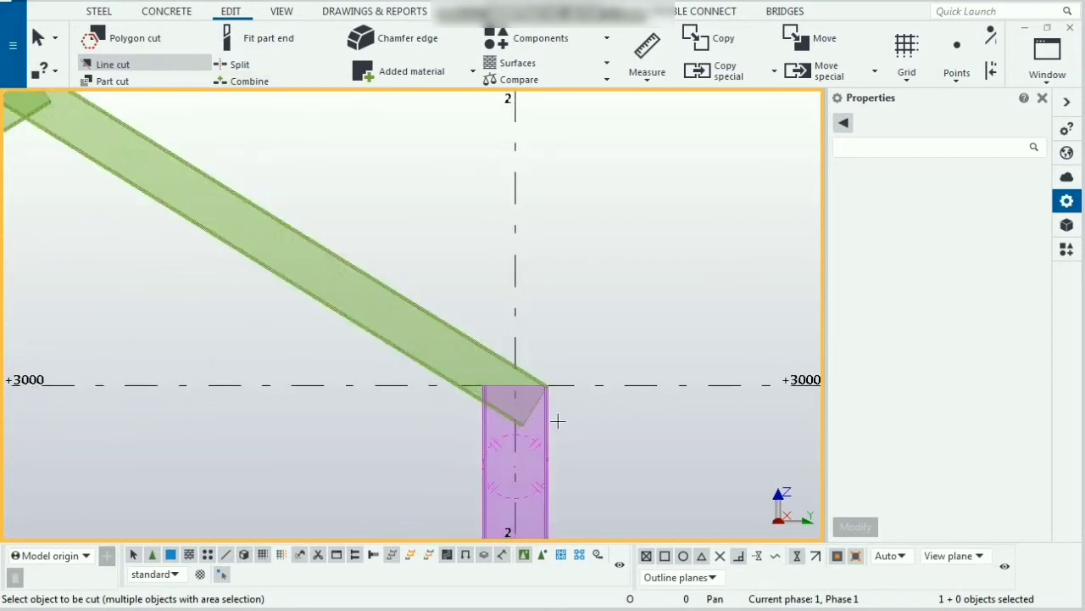
scroll(531, 402, up, 2)
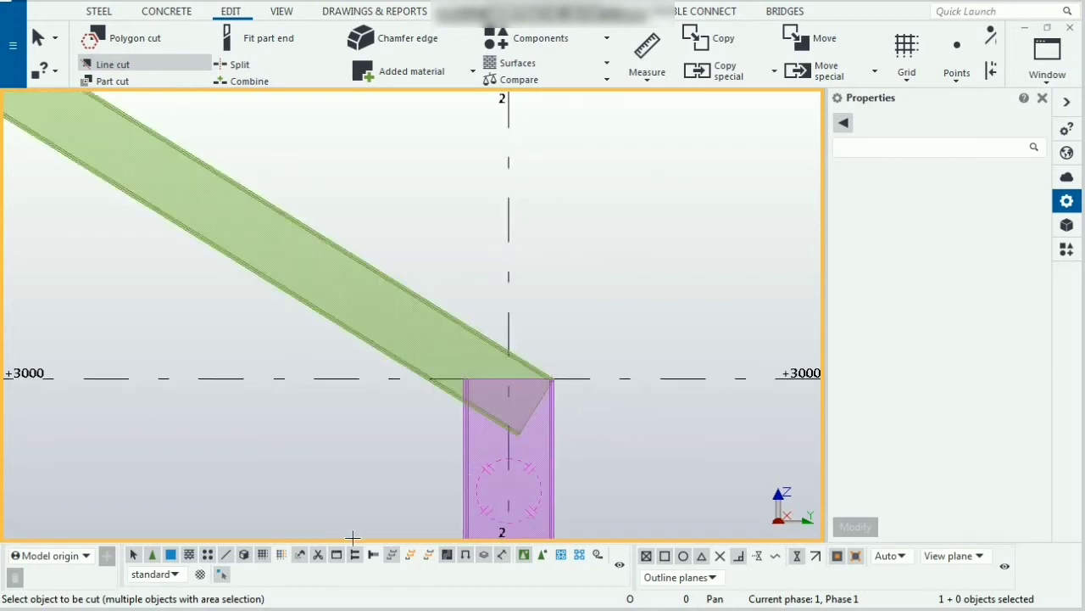
click(375, 355)
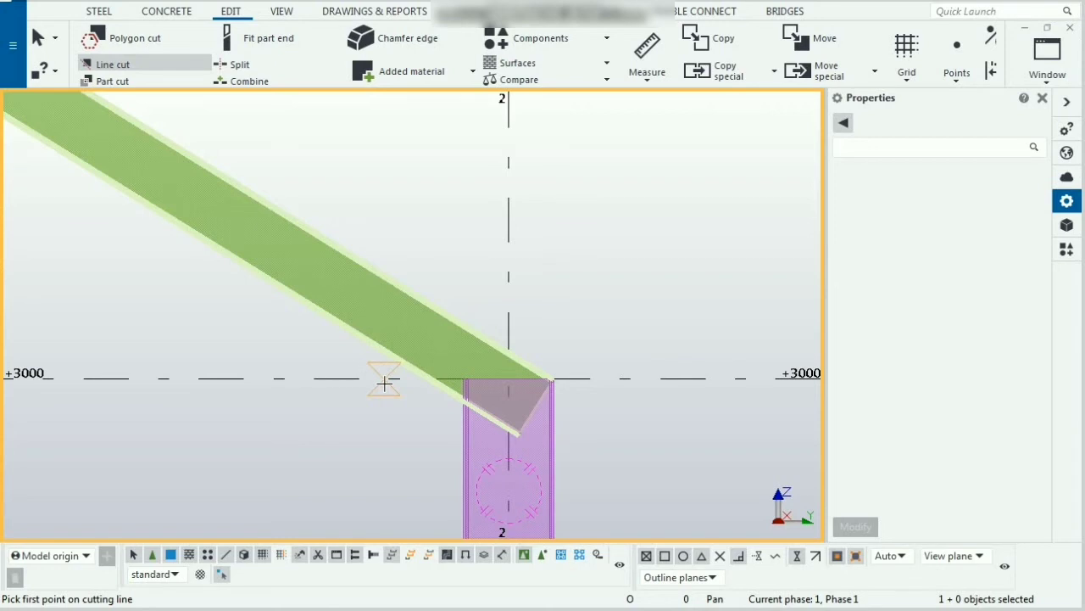
click(384, 383)
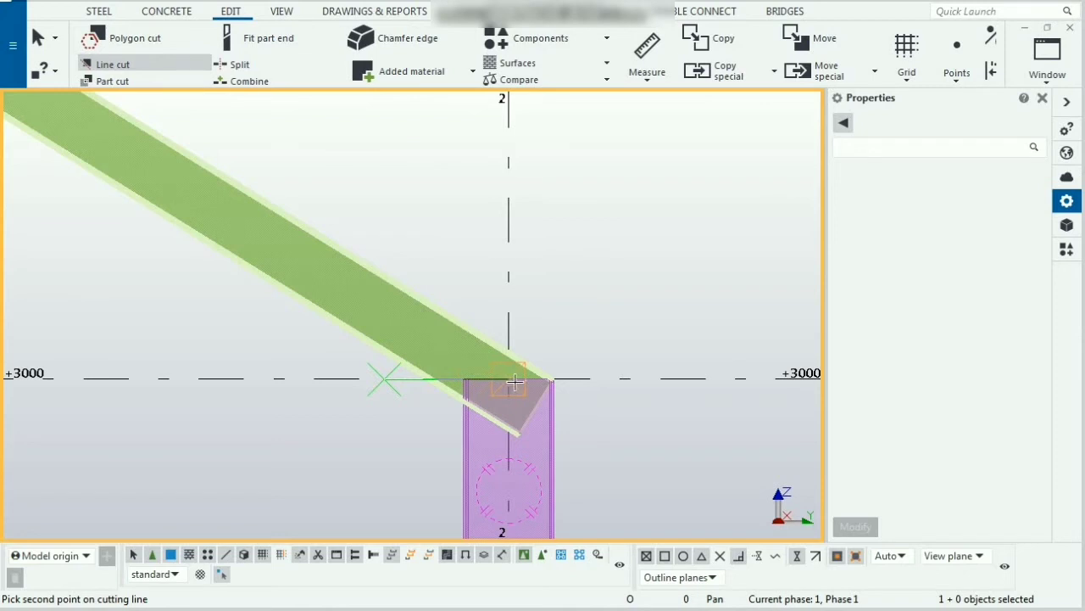
click(515, 383)
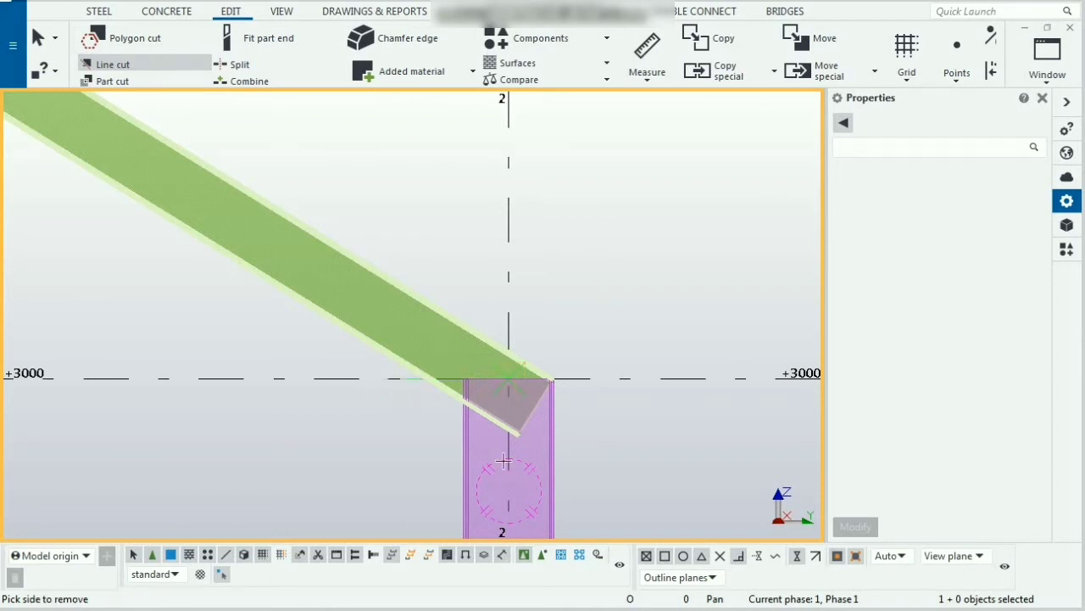
click(519, 414)
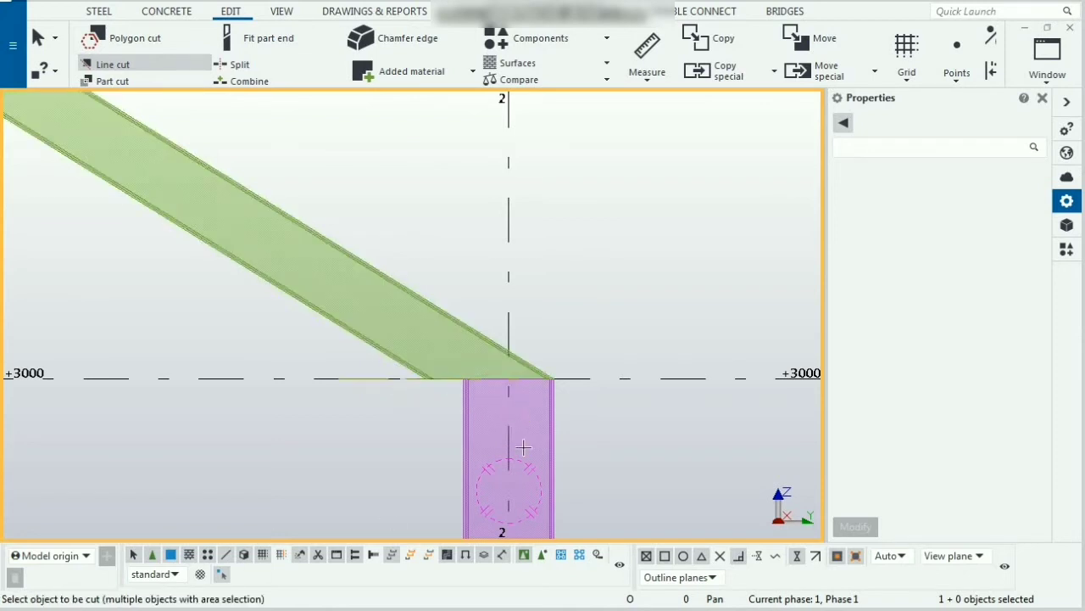
Step: Line-cut the left rafter at the apex along the right rafter's edge to remove the overlapping end
scroll(523, 447, down, 5)
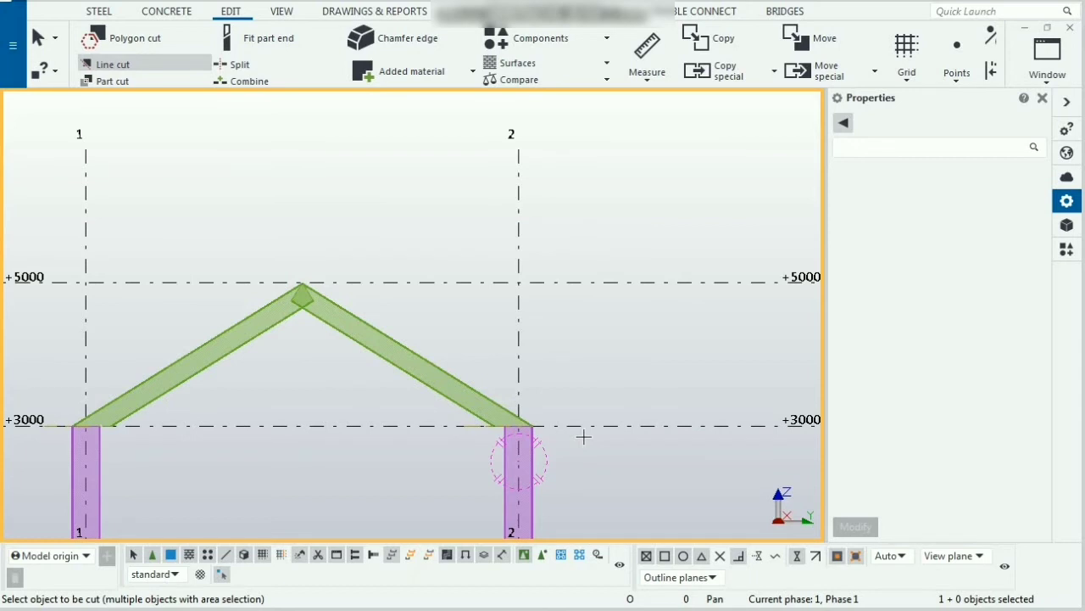
scroll(301, 293, up, 5)
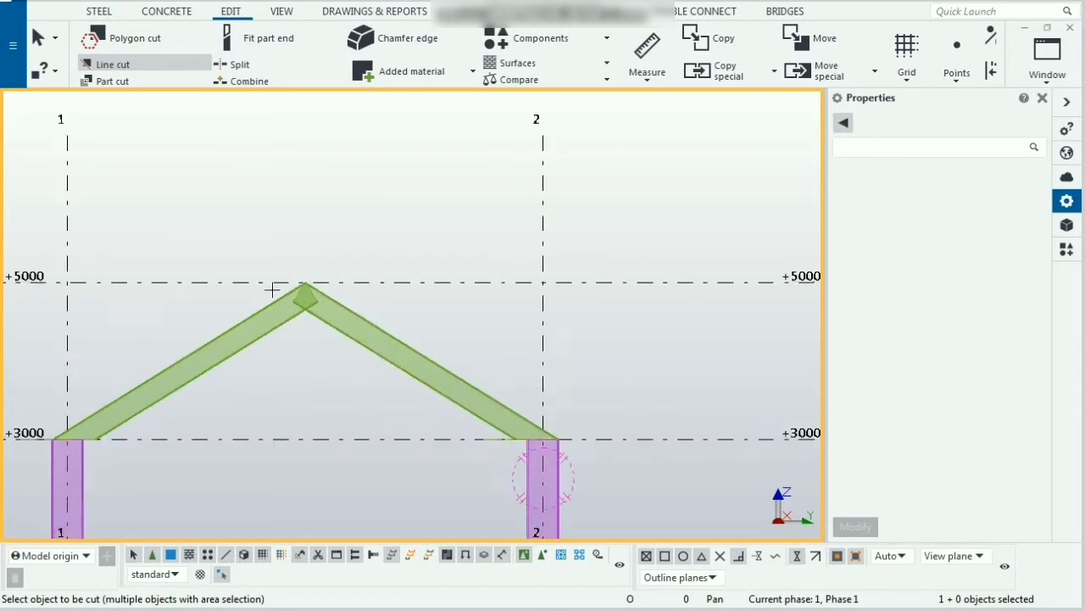
scroll(360, 309, up, 3)
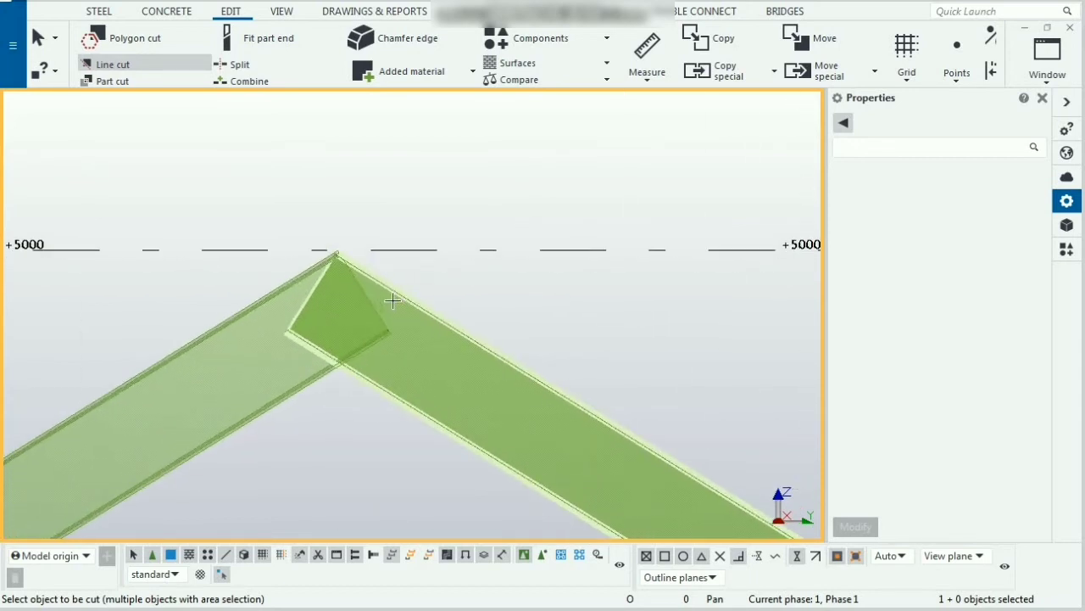
click(130, 66)
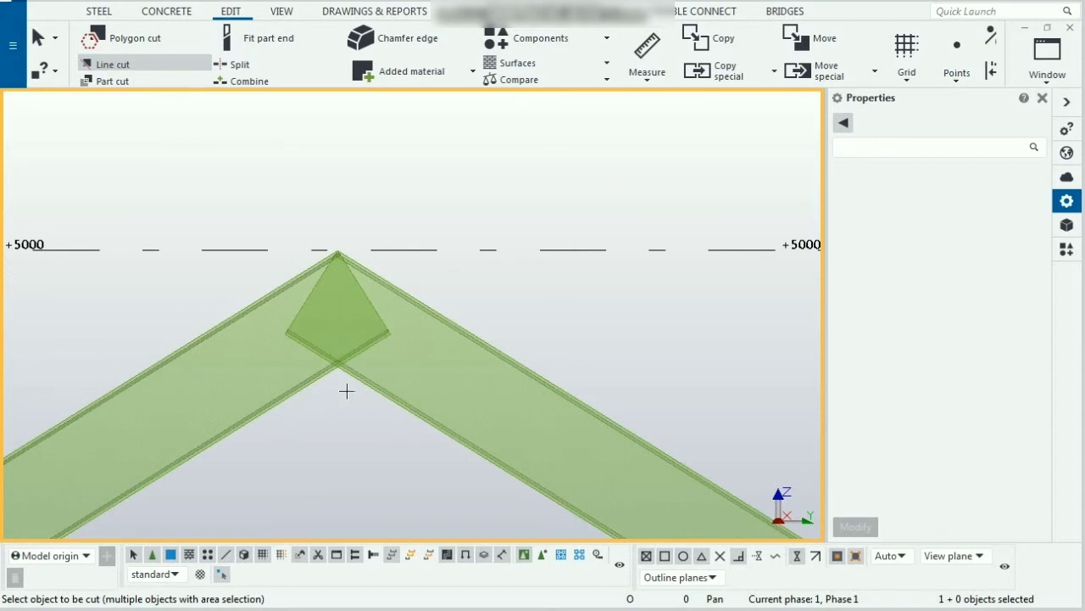
click(300, 319)
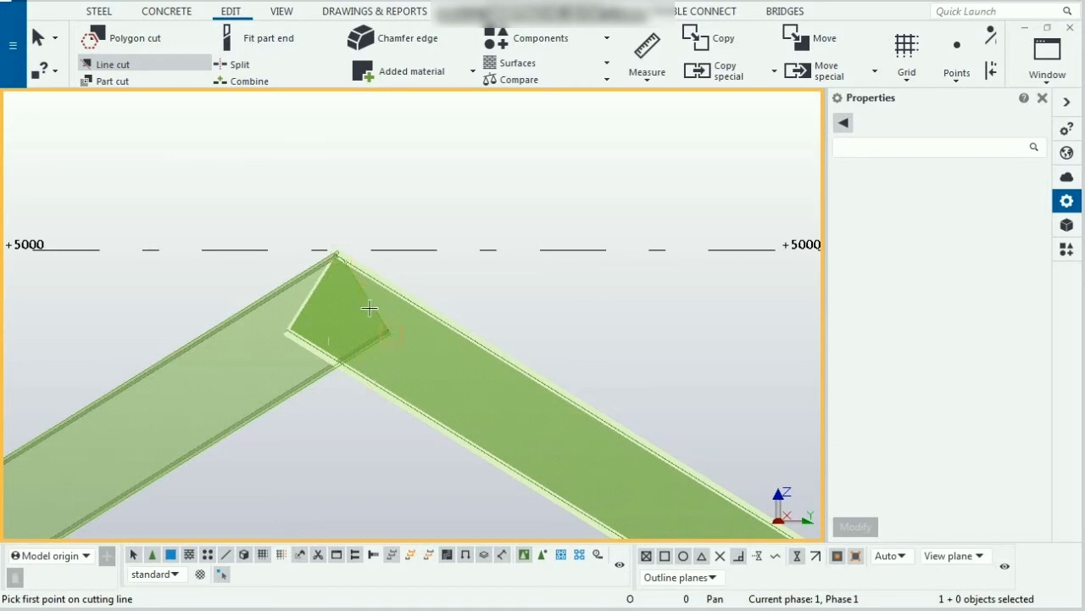
click(338, 258)
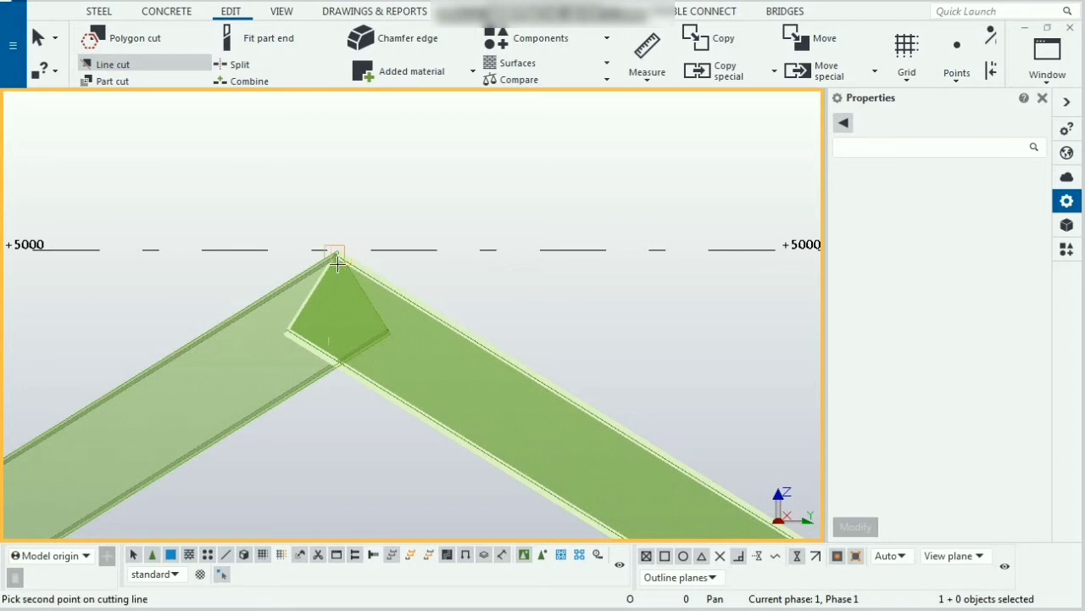
click(387, 392)
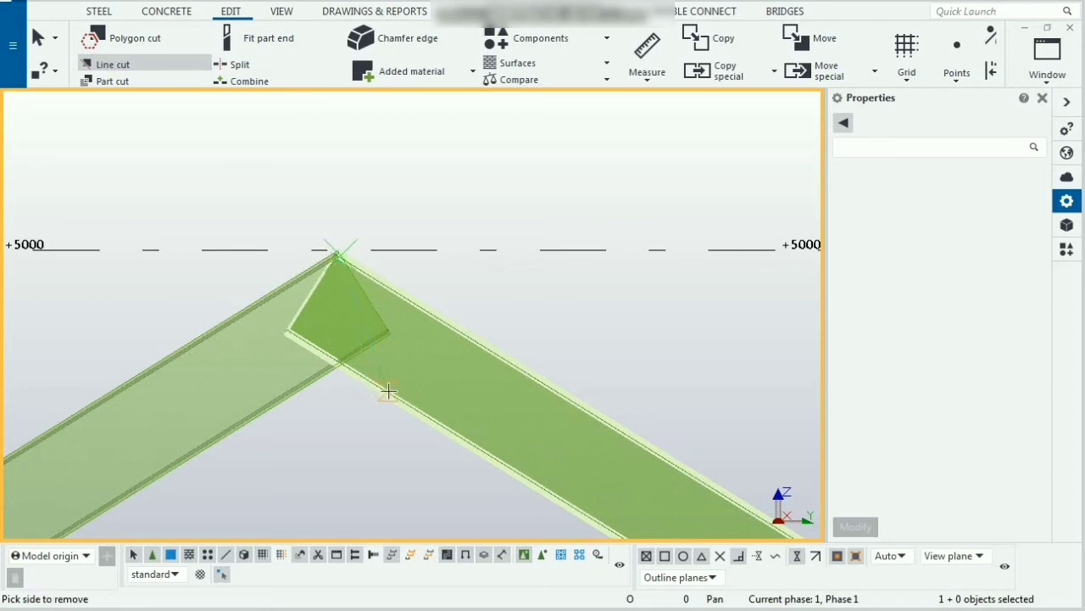
click(330, 324)
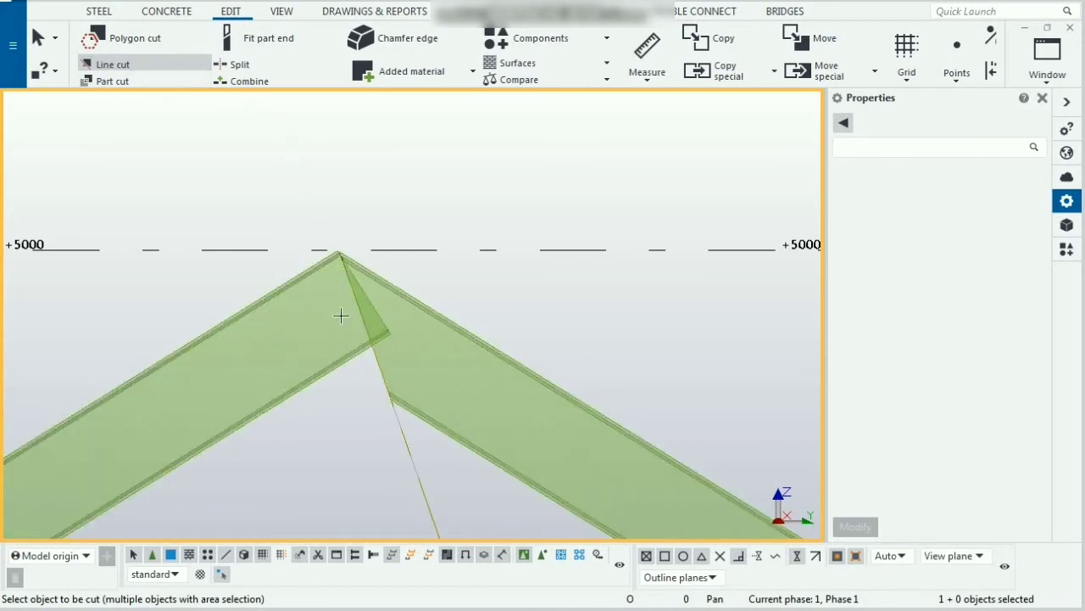
Step: Line-cut the left rafter's apex end again, then undo that cut
click(339, 354)
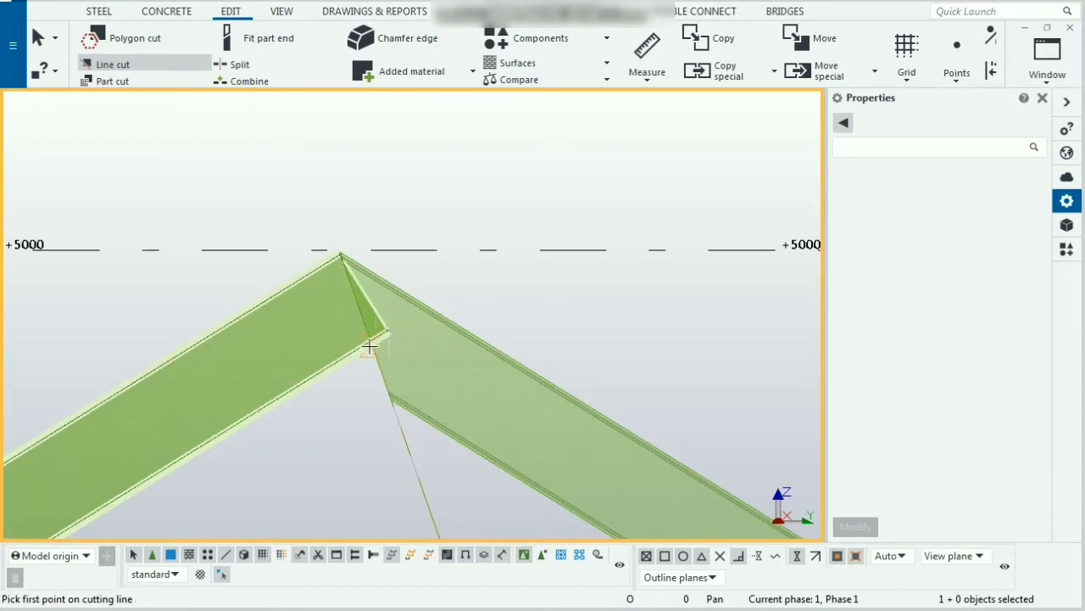
click(370, 354)
click(328, 263)
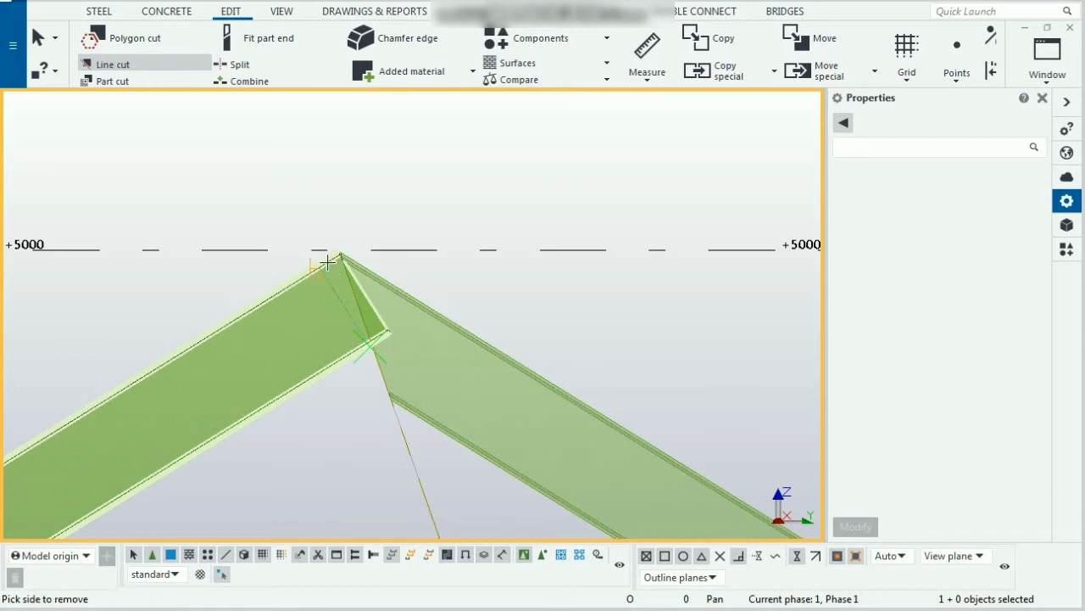
scroll(371, 311, up, 3)
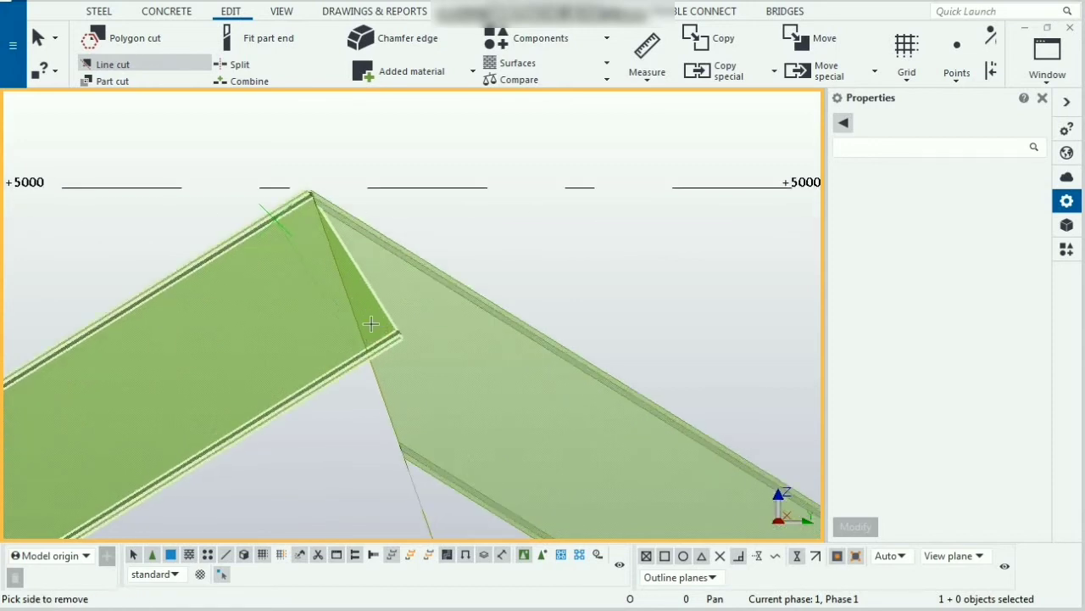
click(366, 310)
scroll(369, 347, down, 4)
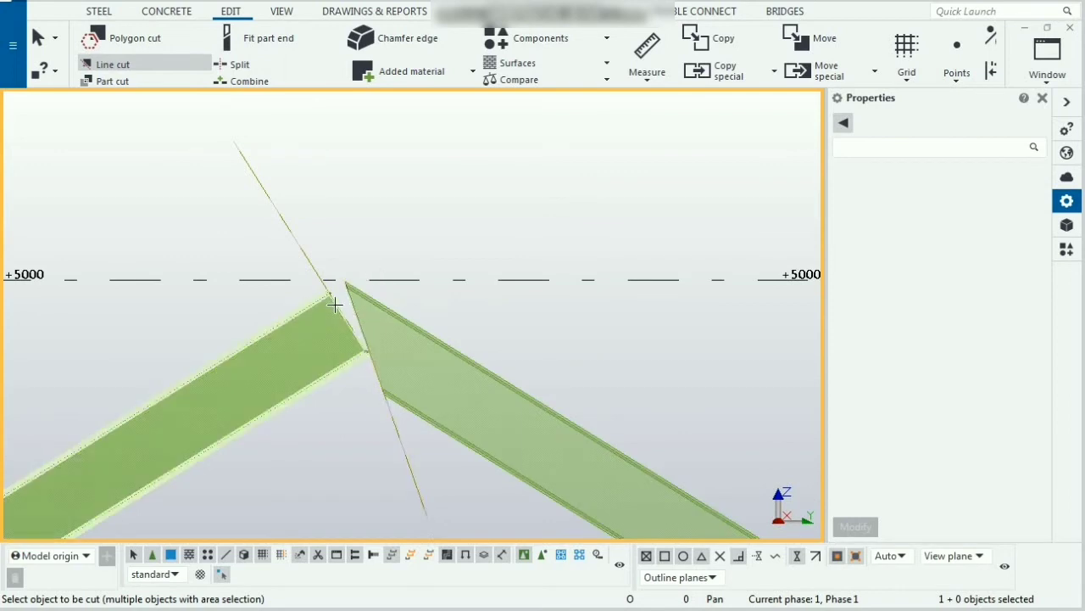
key(ctrl+z)
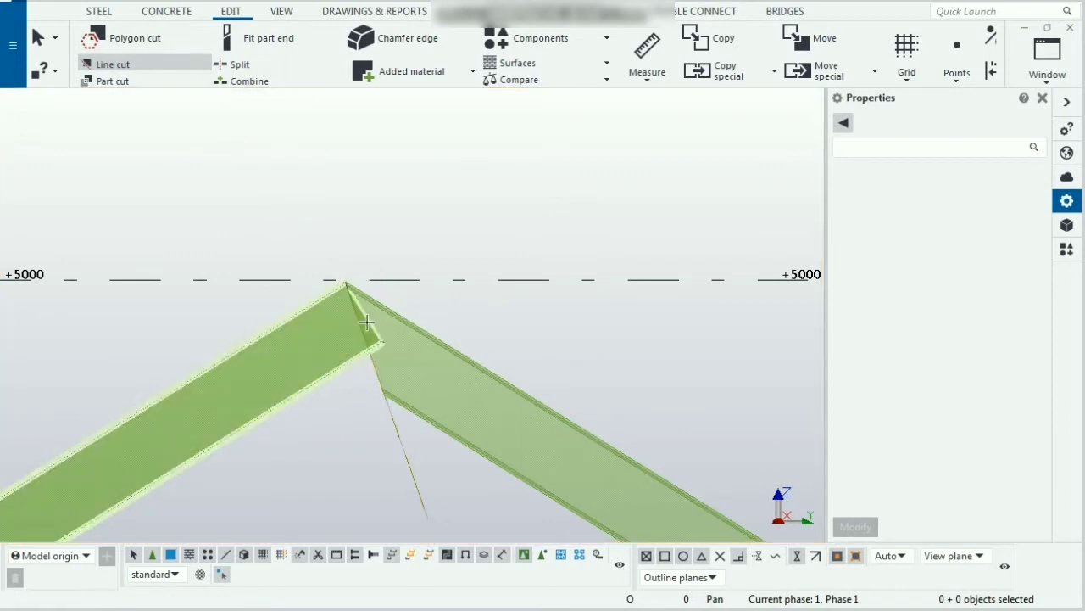
Step: Line-cut the left rafter from its lower edge at the right rafter up to the apex point, removing the overlapping end
scroll(365, 321, up, 4)
scroll(365, 322, up, 1)
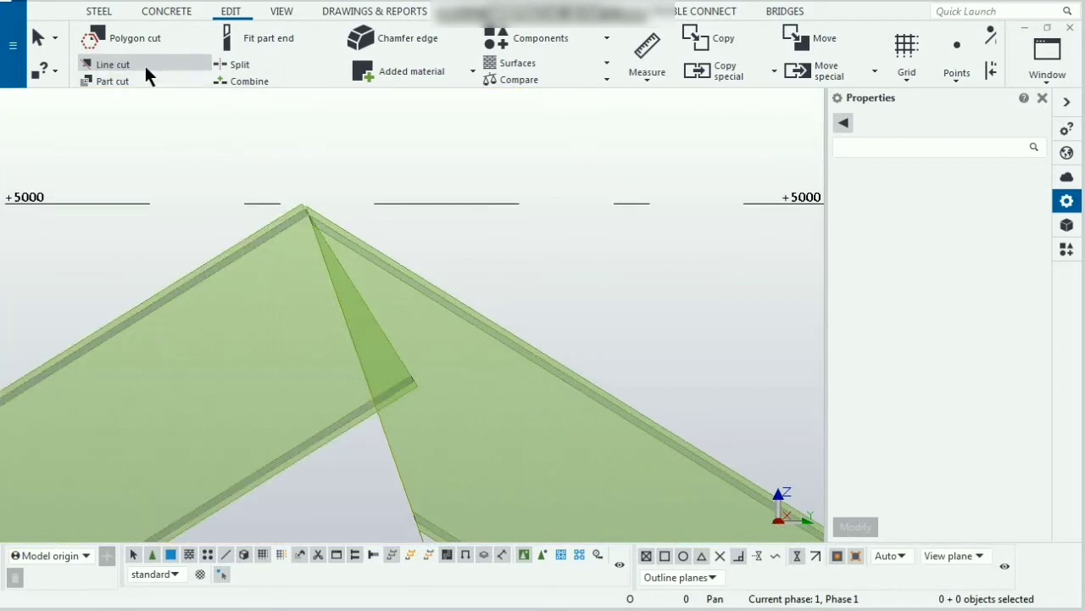
click(144, 63)
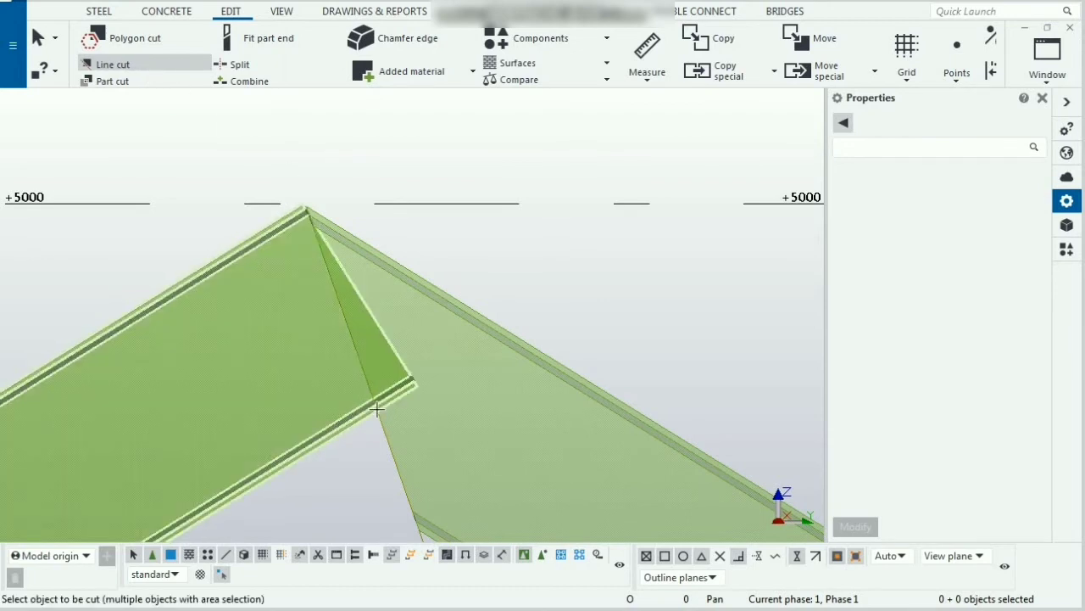
click(399, 352)
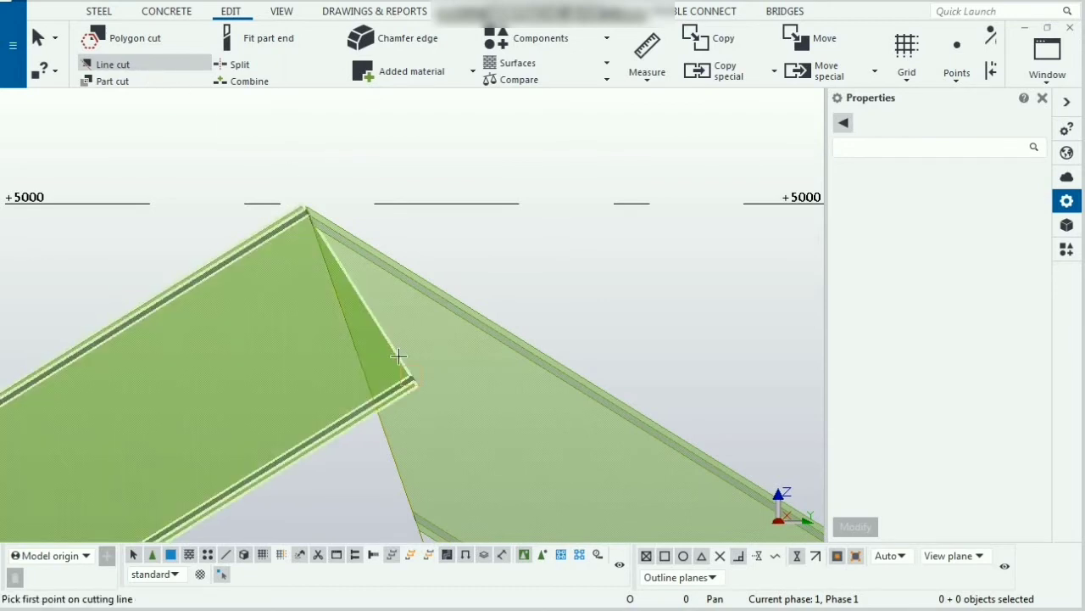
click(376, 414)
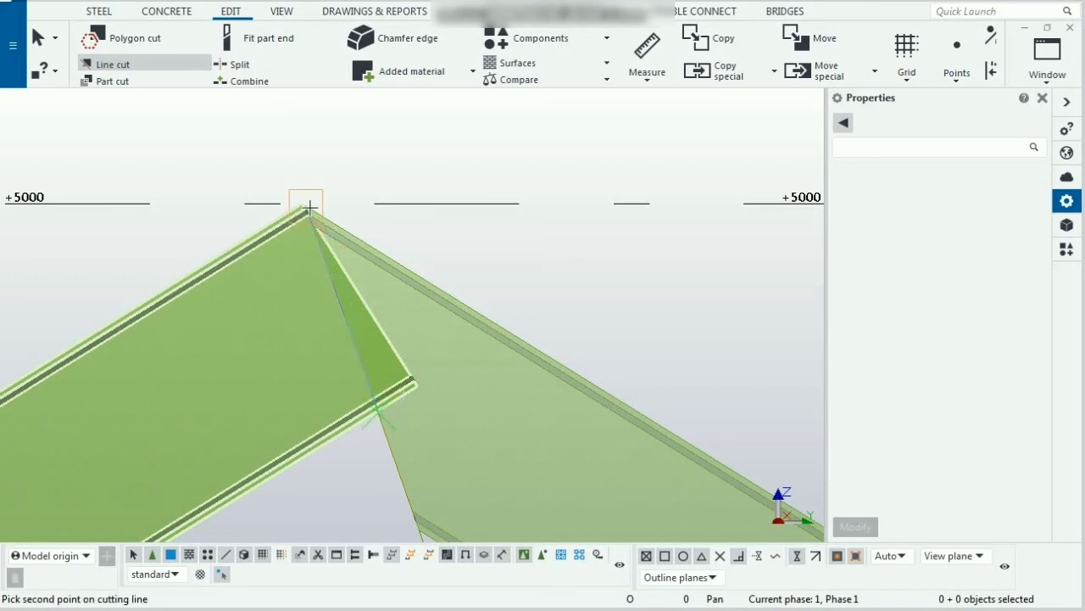
click(310, 207)
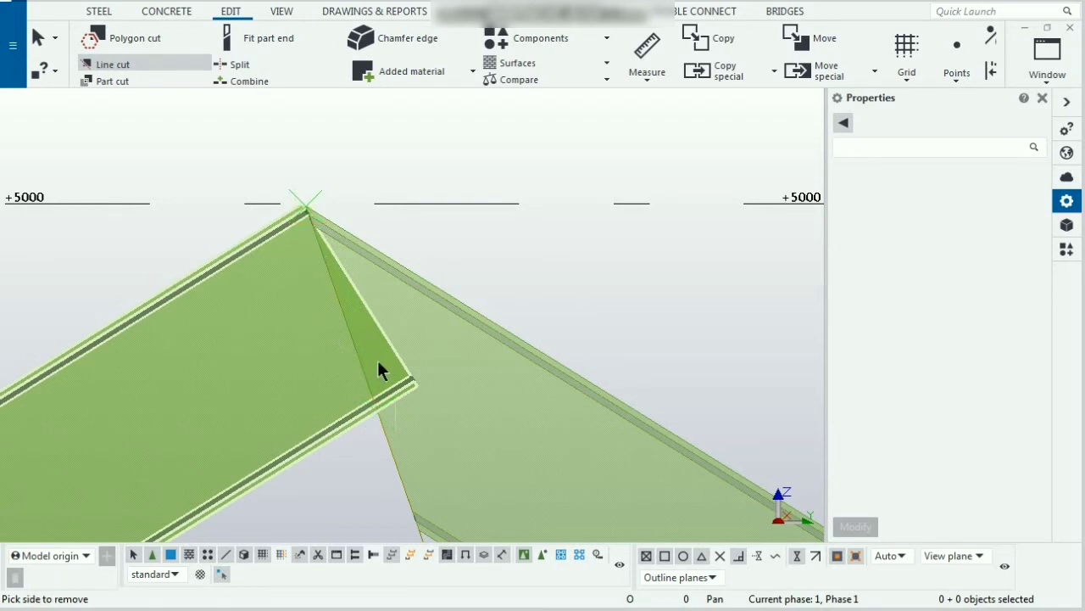
click(377, 362)
scroll(445, 342, down, 5)
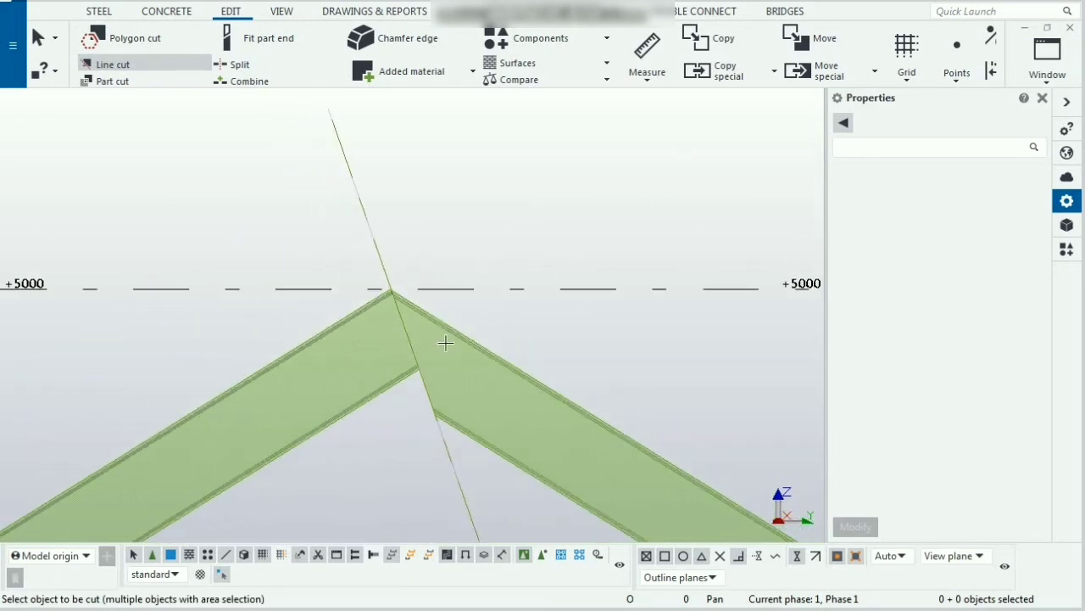
scroll(445, 342, down, 2)
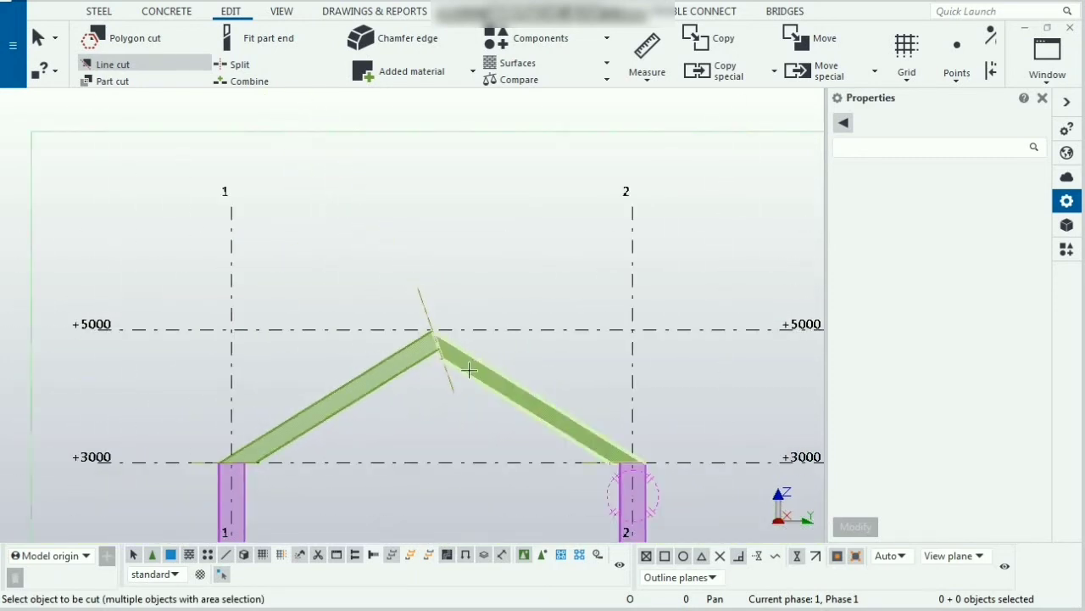
key(Escape)
Step: Switch to a 3D view and set the rendering to show parts as solid
scroll(490, 391, up, 3)
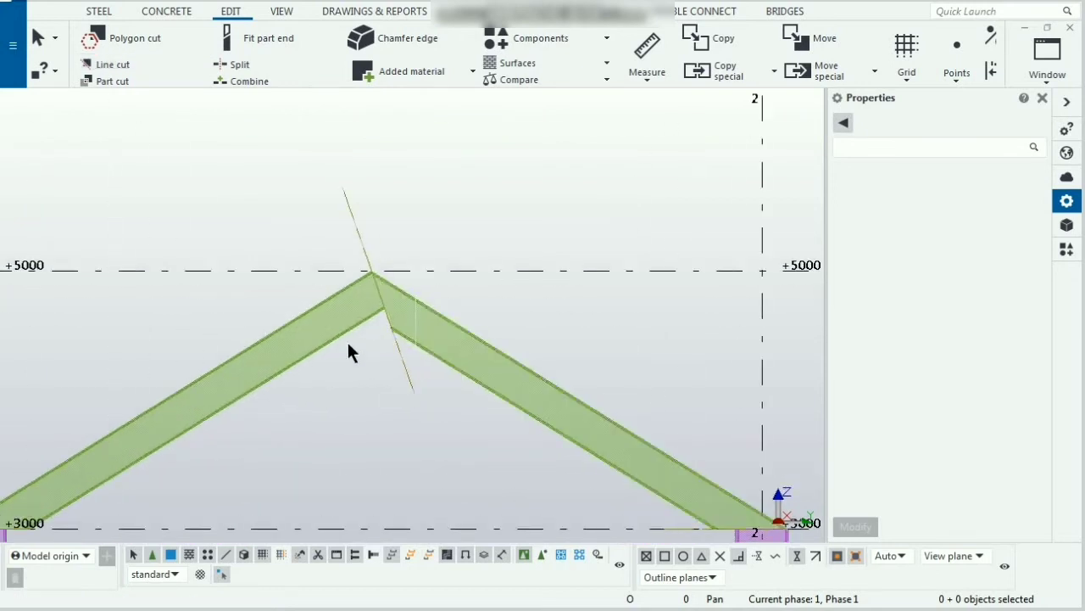
scroll(351, 355, down, 3)
scroll(349, 363, up, 4)
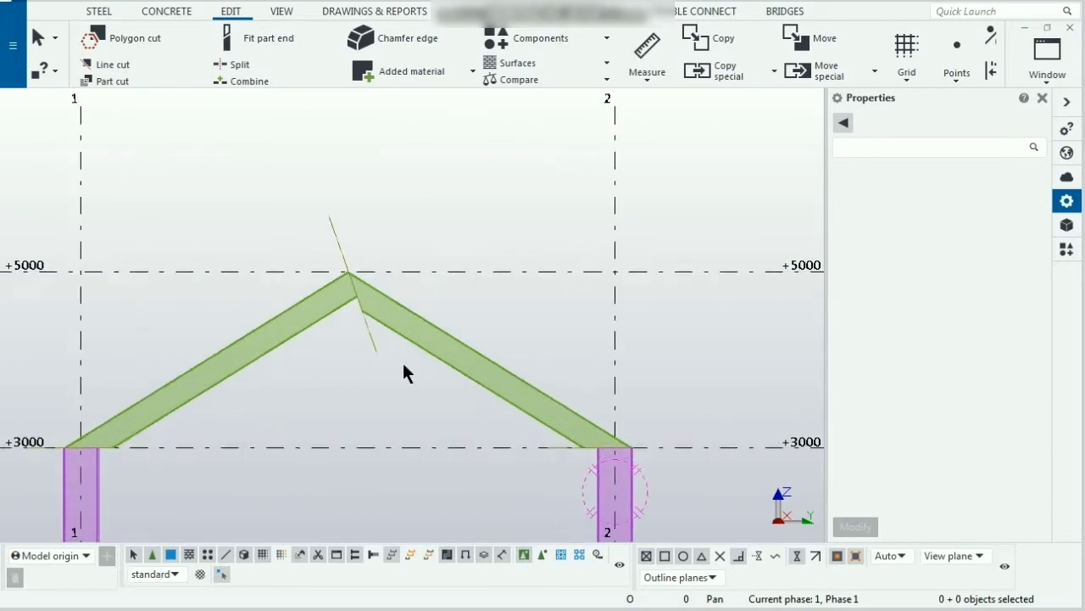
scroll(412, 346, down, 1)
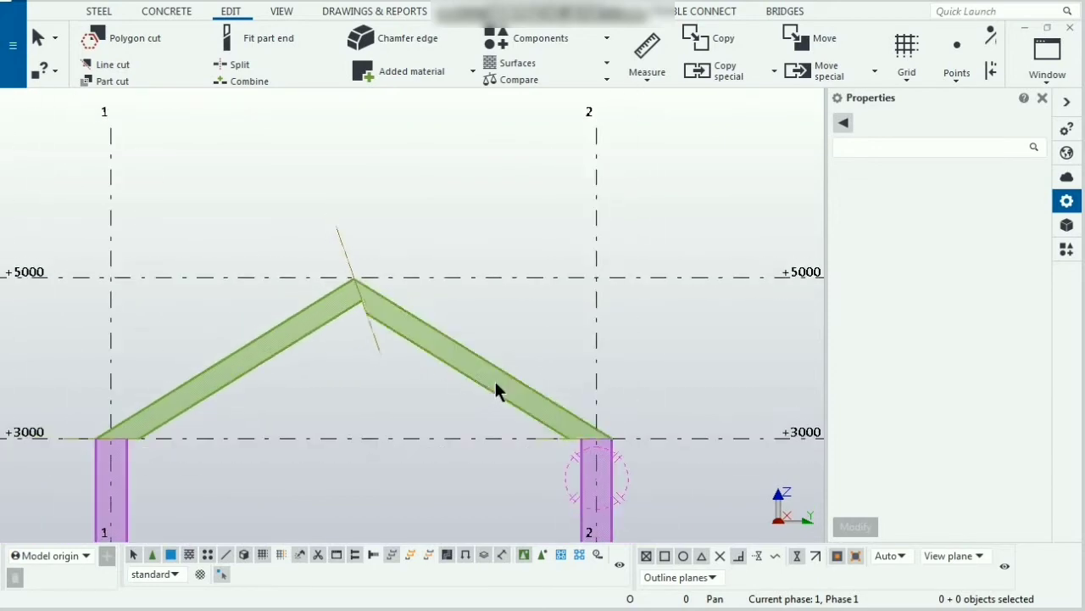
key(ctrl+p)
scroll(381, 297, up, 5)
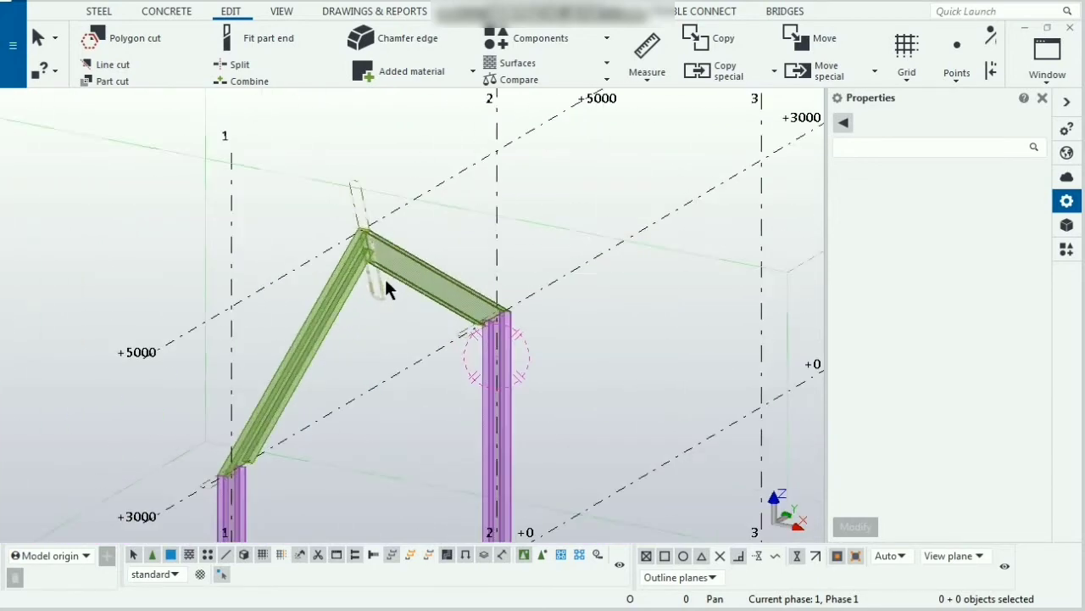
scroll(386, 289, up, 3)
right_click(489, 203)
click(508, 213)
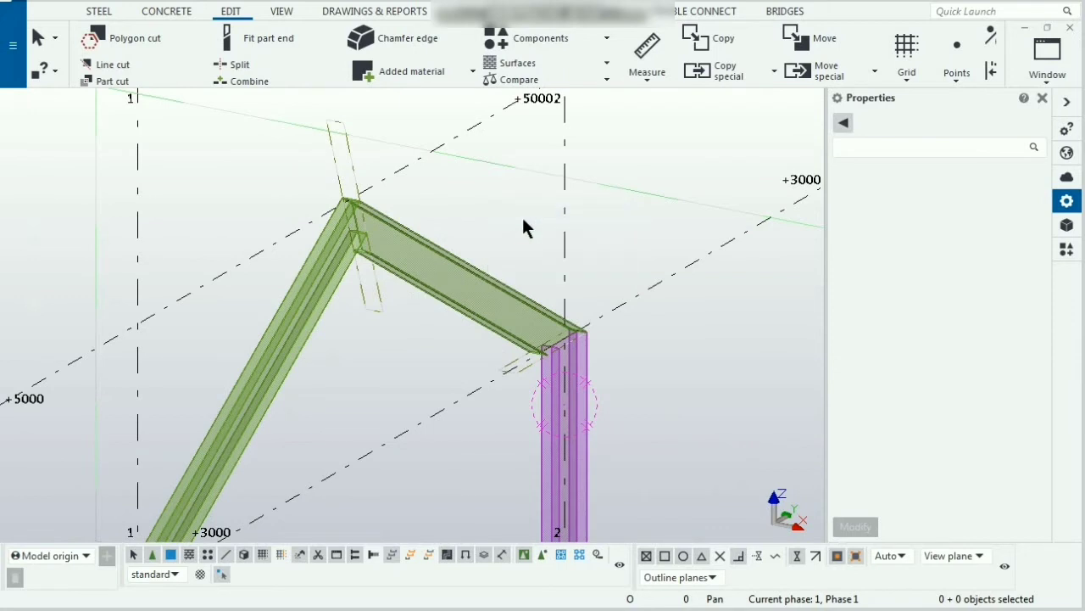
scroll(467, 283, up, 2)
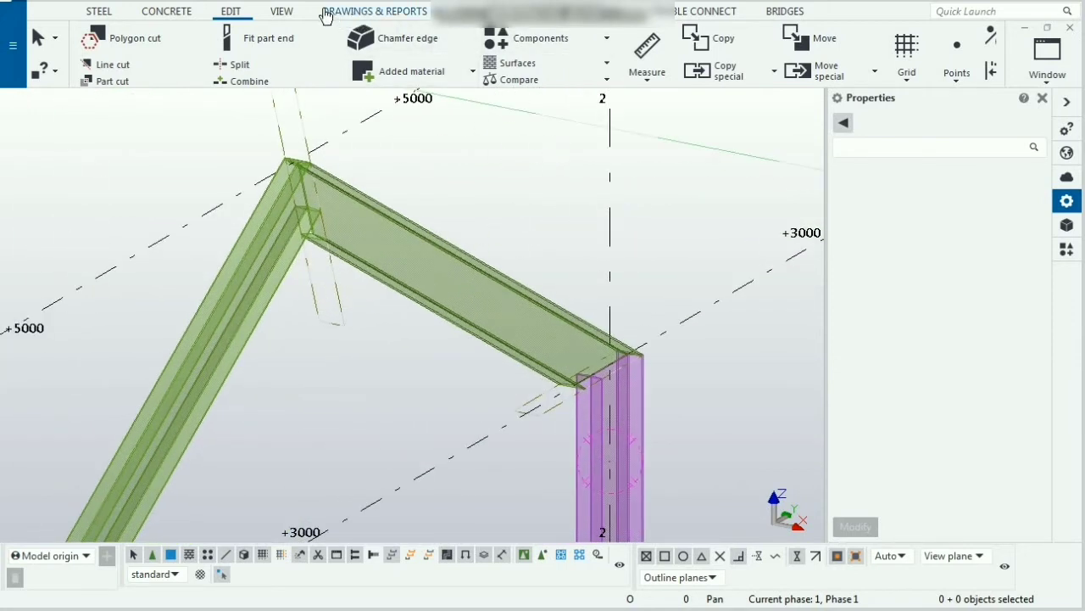
click(288, 12)
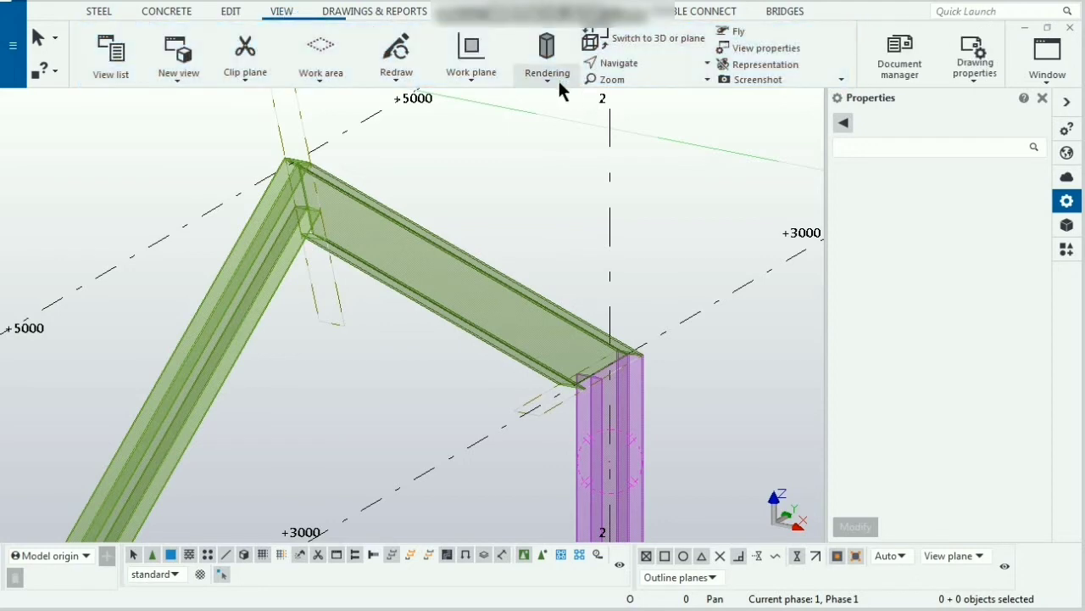
click(558, 78)
click(577, 220)
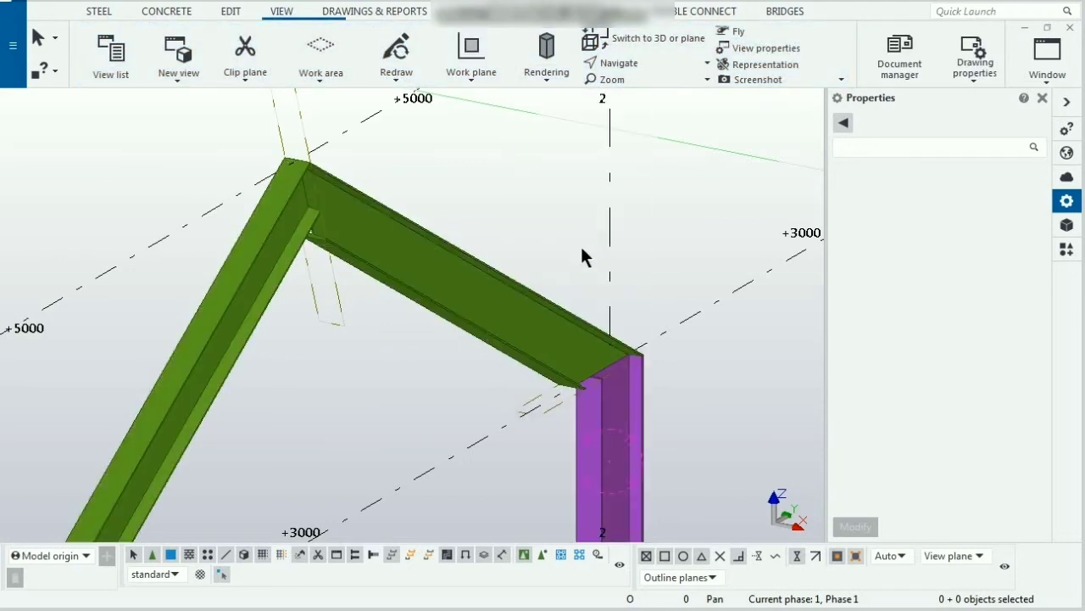
Step: Orbit and zoom around the frame to examine the rafter cuts at the apex and column tops
middle_drag(519, 311, 482, 266)
scroll(482, 266, down, 6)
ctrl+middle_drag(523, 347, 374, 332)
scroll(484, 308, down, 4)
scroll(308, 305, up, 4)
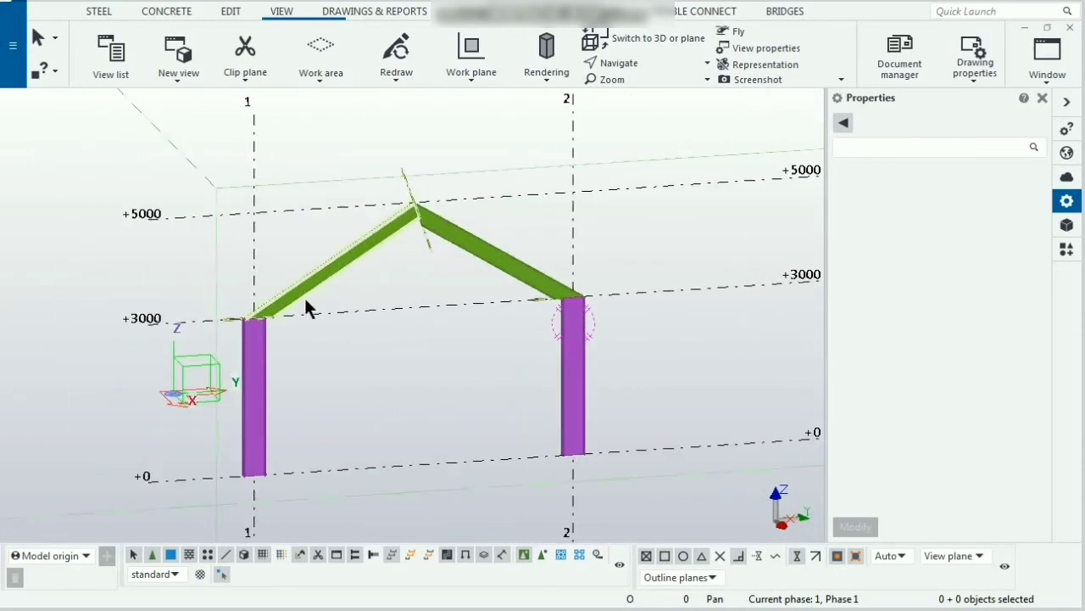
scroll(361, 285, up, 2)
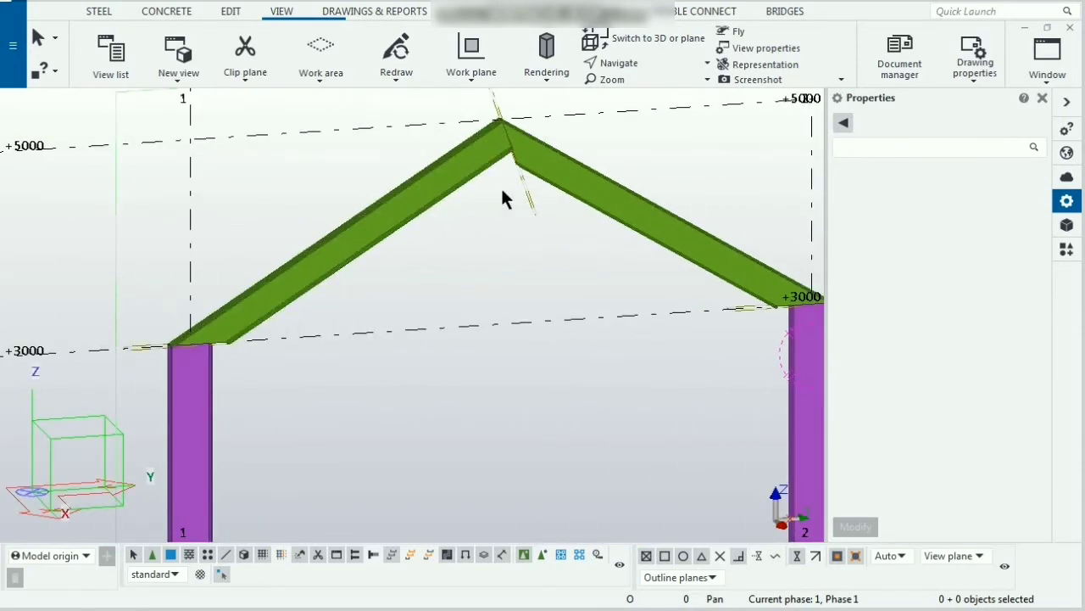
scroll(549, 124, up, 4)
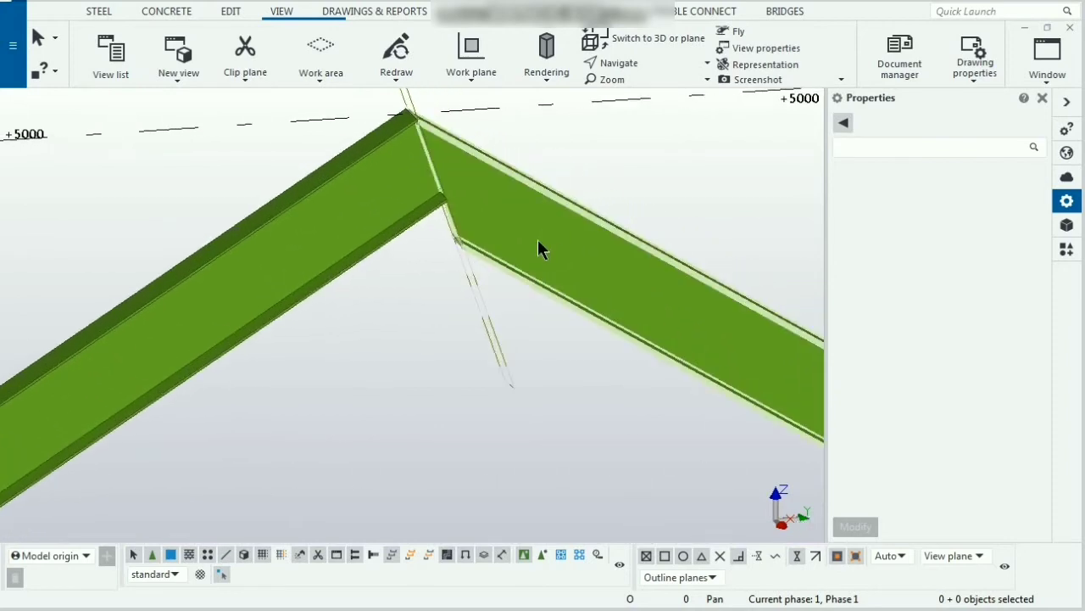
click(521, 266)
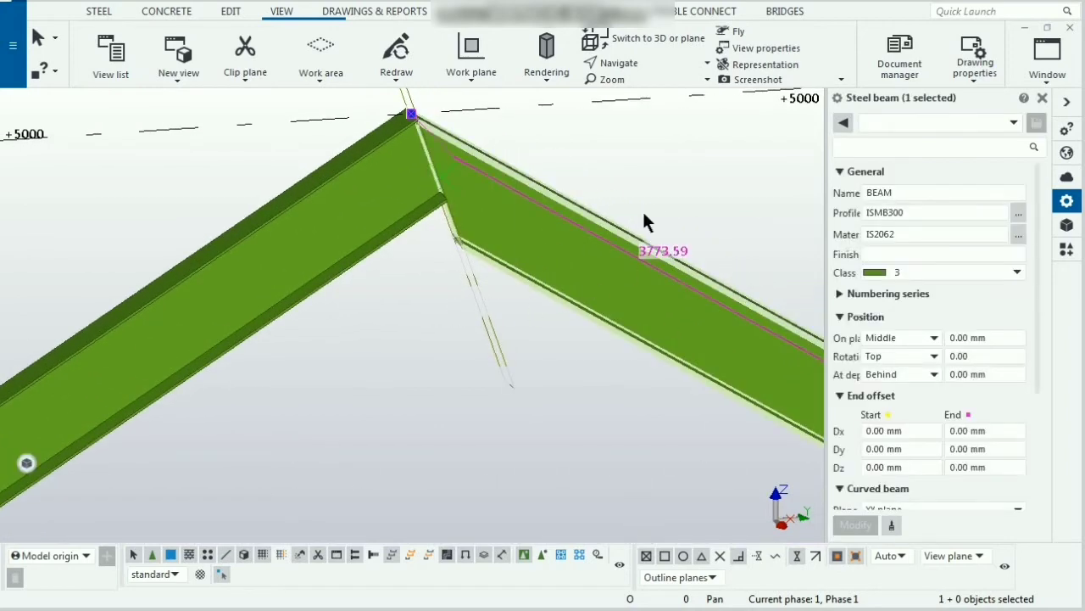
scroll(511, 258, down, 6)
ctrl+middle_drag(608, 323, 674, 330)
scroll(605, 306, up, 8)
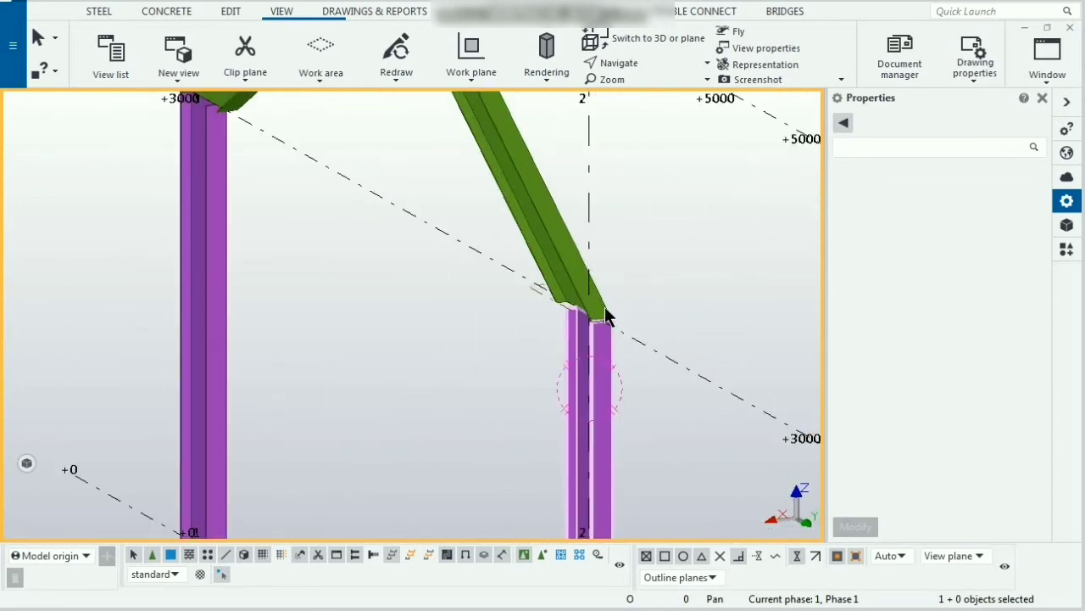
scroll(594, 359, down, 8)
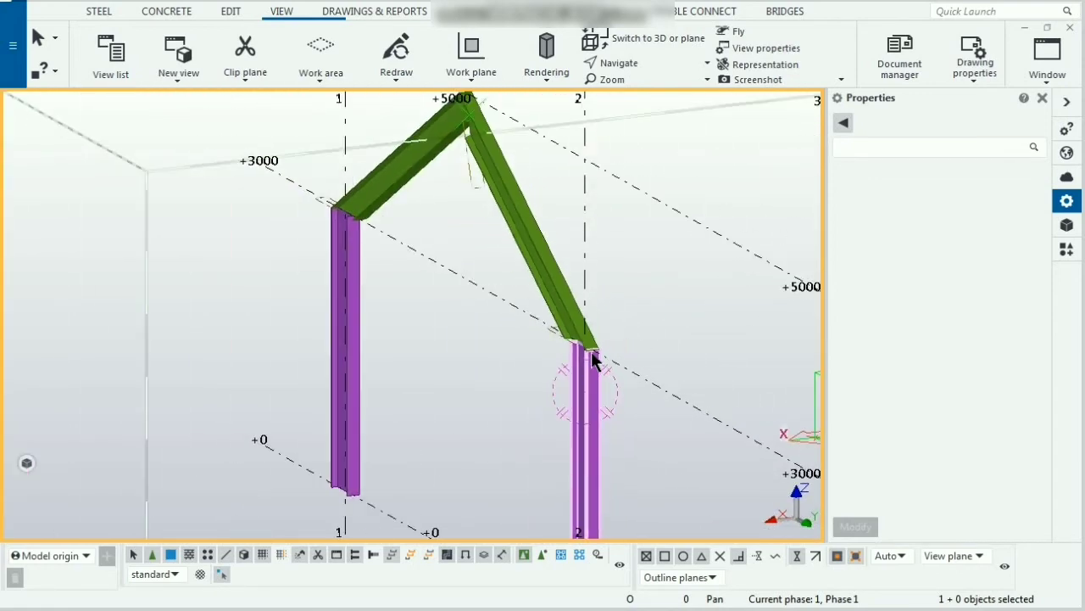
scroll(501, 167, up, 6)
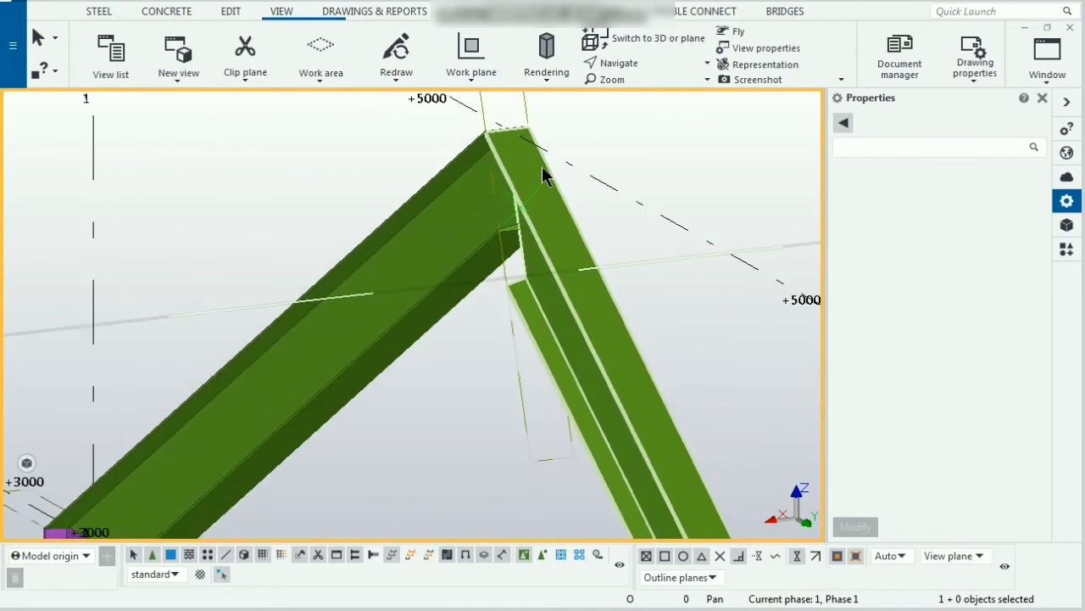
scroll(542, 174, down, 1)
scroll(543, 168, down, 6)
ctrl+middle_drag(535, 247, 836, 328)
middle_drag(315, 330, 333, 311)
scroll(506, 315, up, 1)
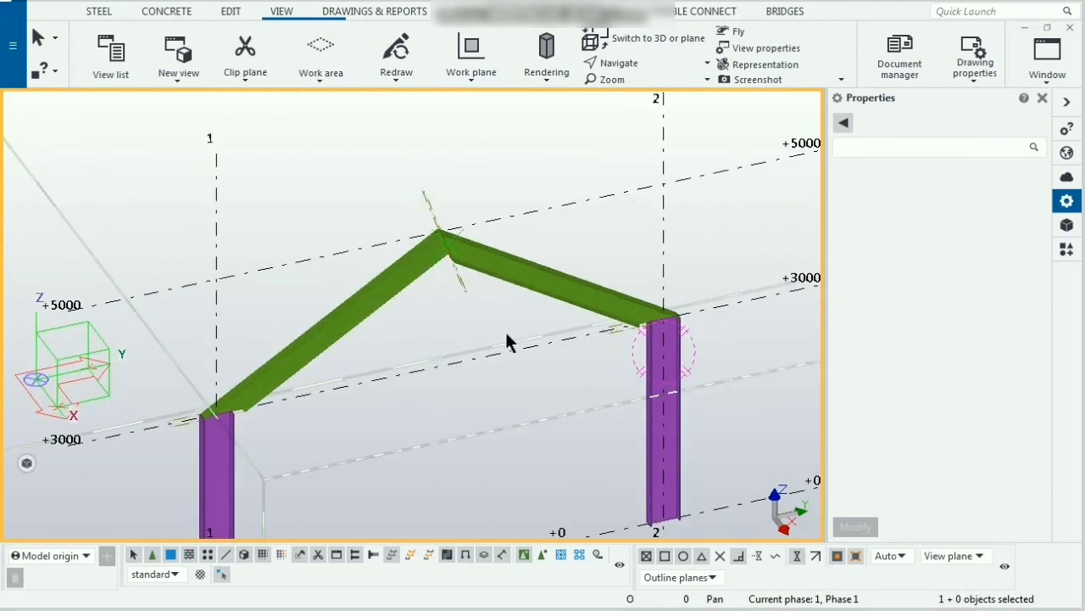
middle_drag(505, 330, 478, 279)
scroll(478, 287, down, 3)
scroll(543, 378, up, 1)
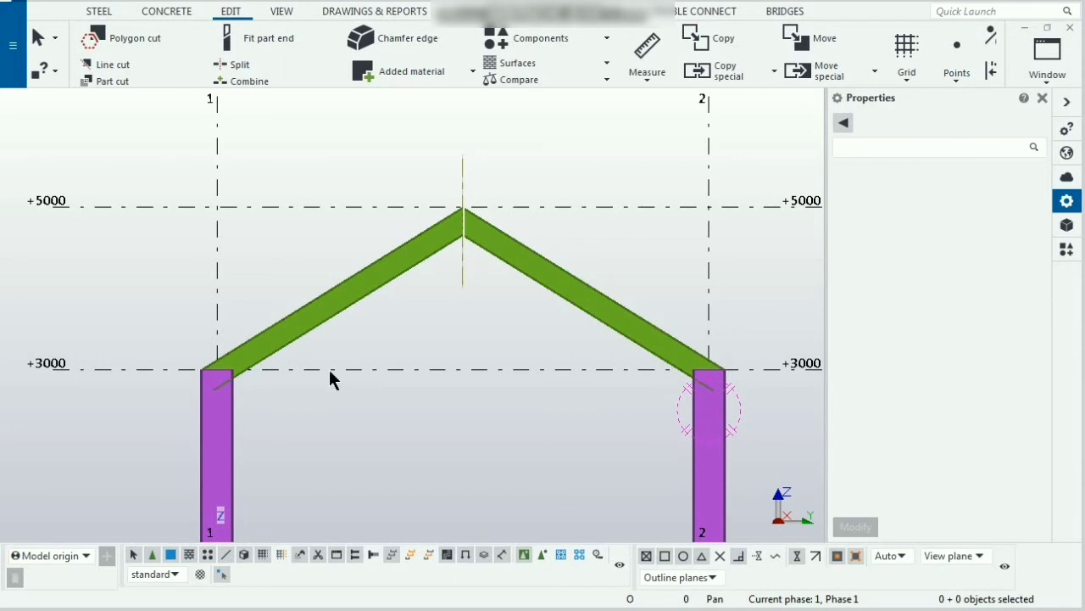
Step: Add 4 equally divided points along the left rafter's lower edge, from the column top to the apex, and end the command
scroll(260, 350, up, 2)
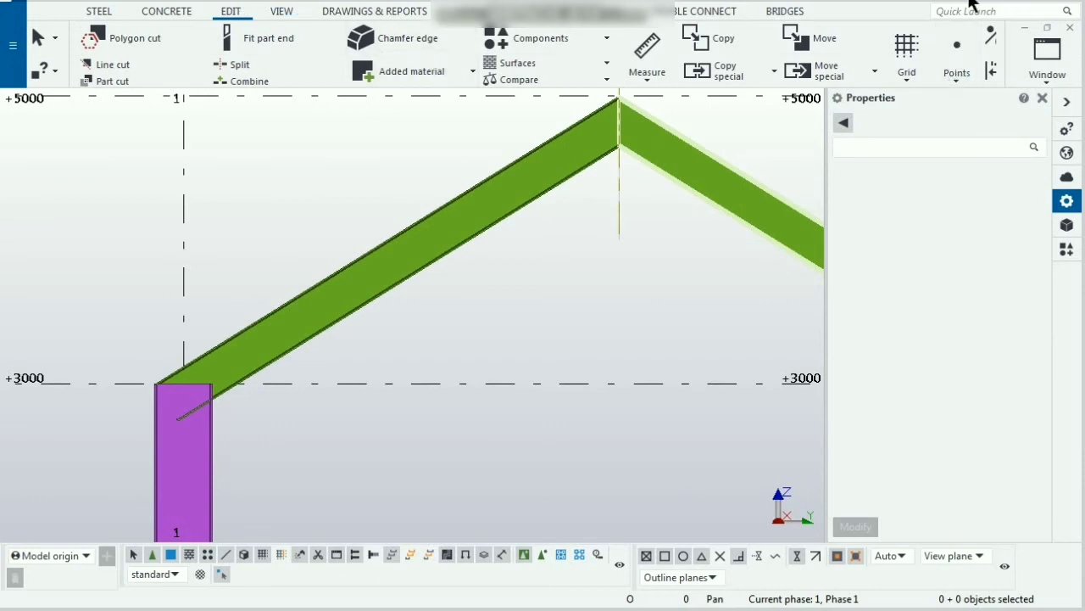
click(954, 77)
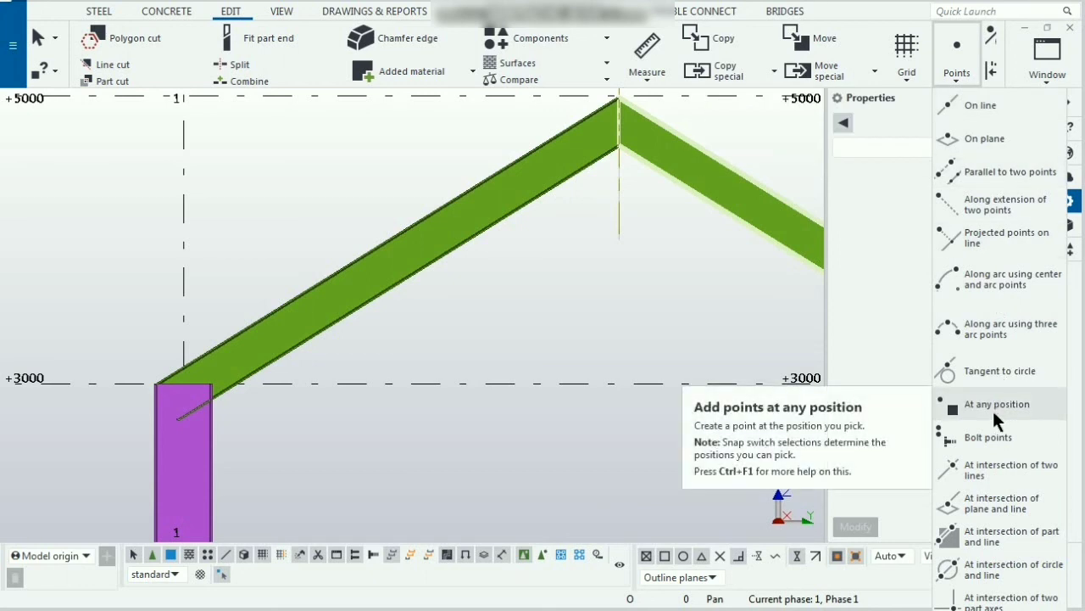
click(976, 105)
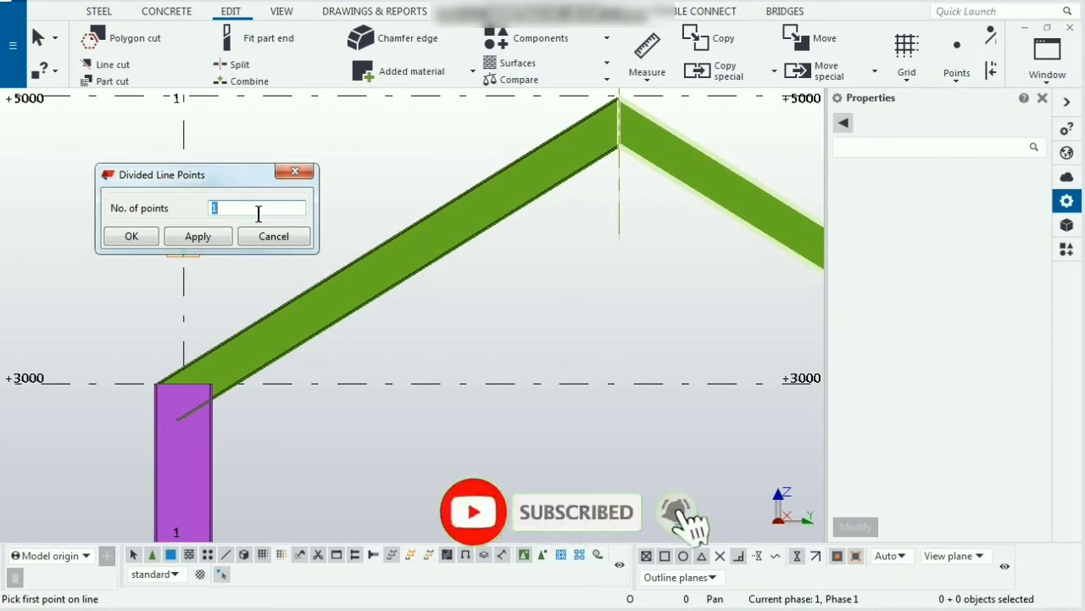
text(4)
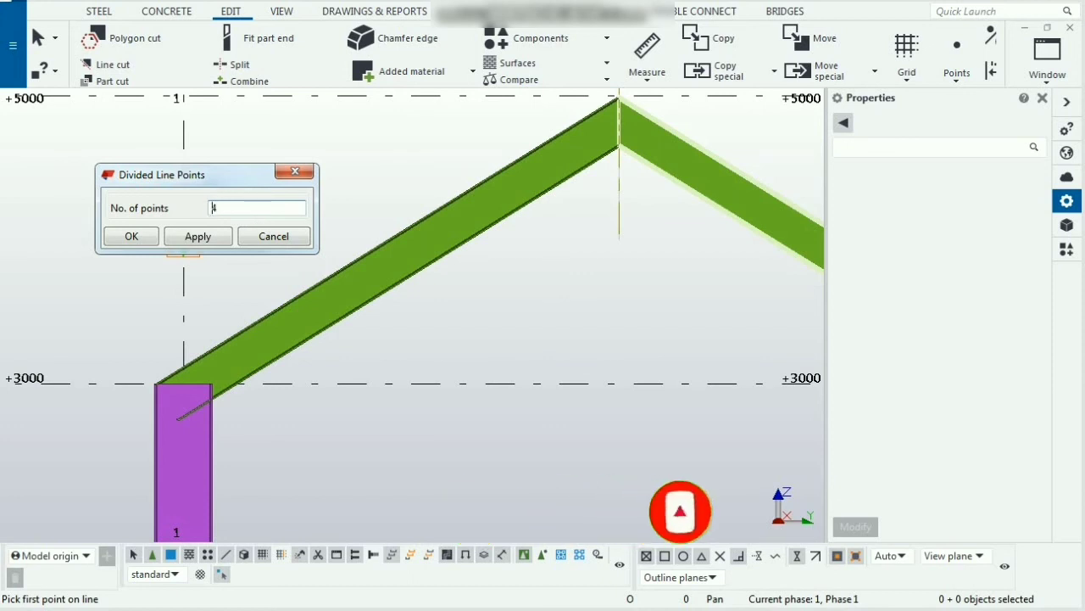
click(198, 235)
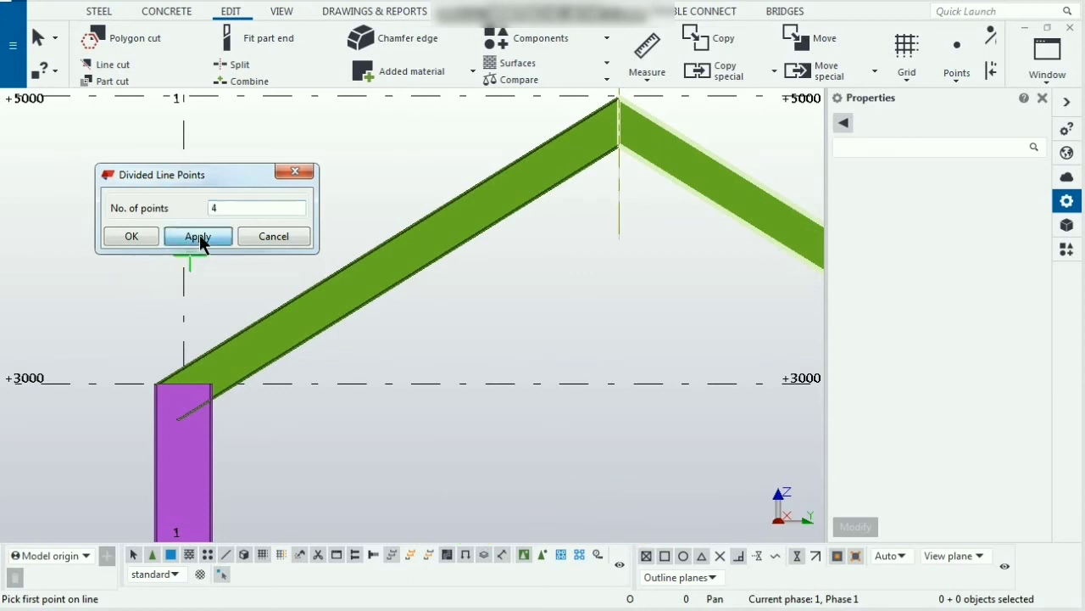
click(132, 237)
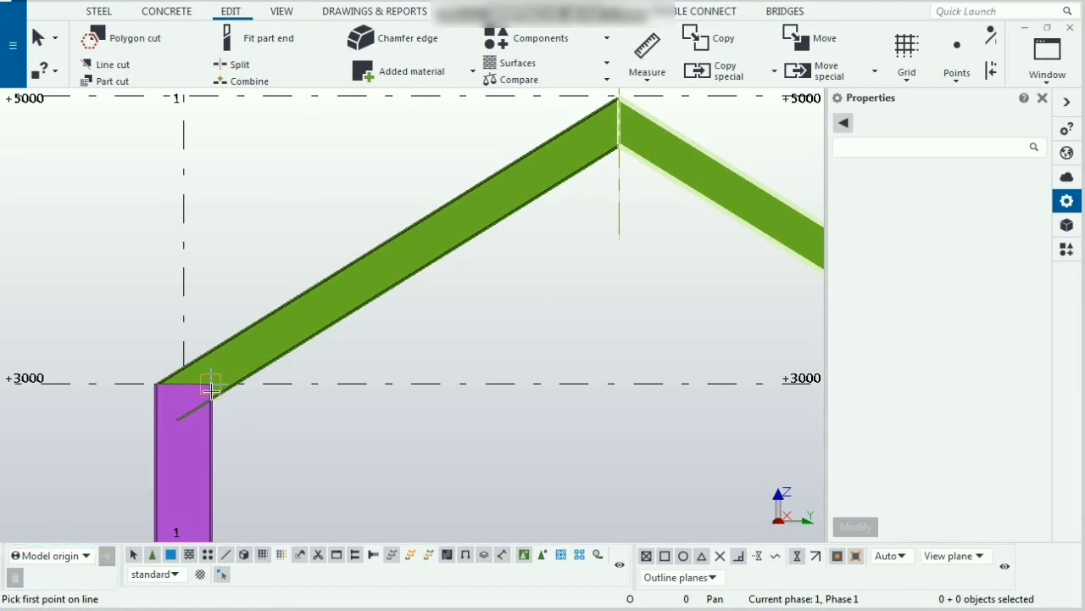
scroll(212, 397, up, 2)
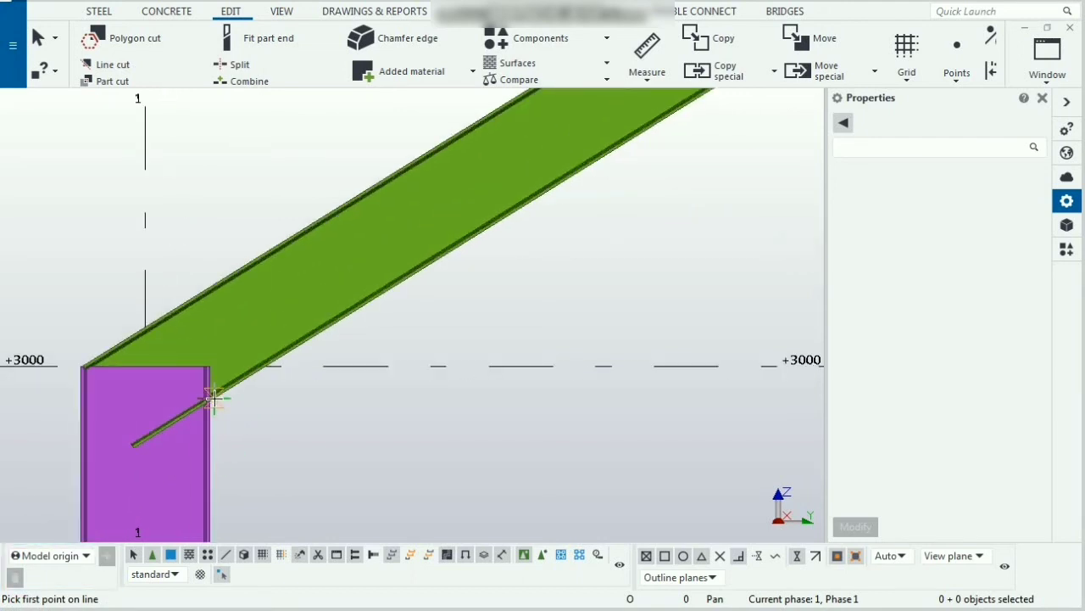
click(207, 397)
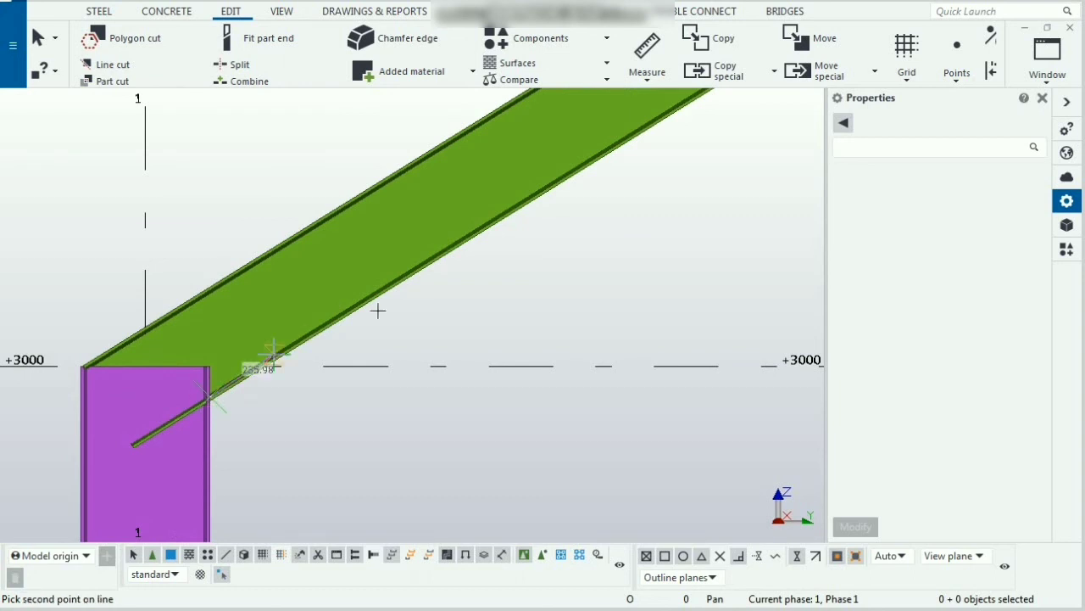
scroll(351, 357, down, 4)
scroll(354, 383, down, 2)
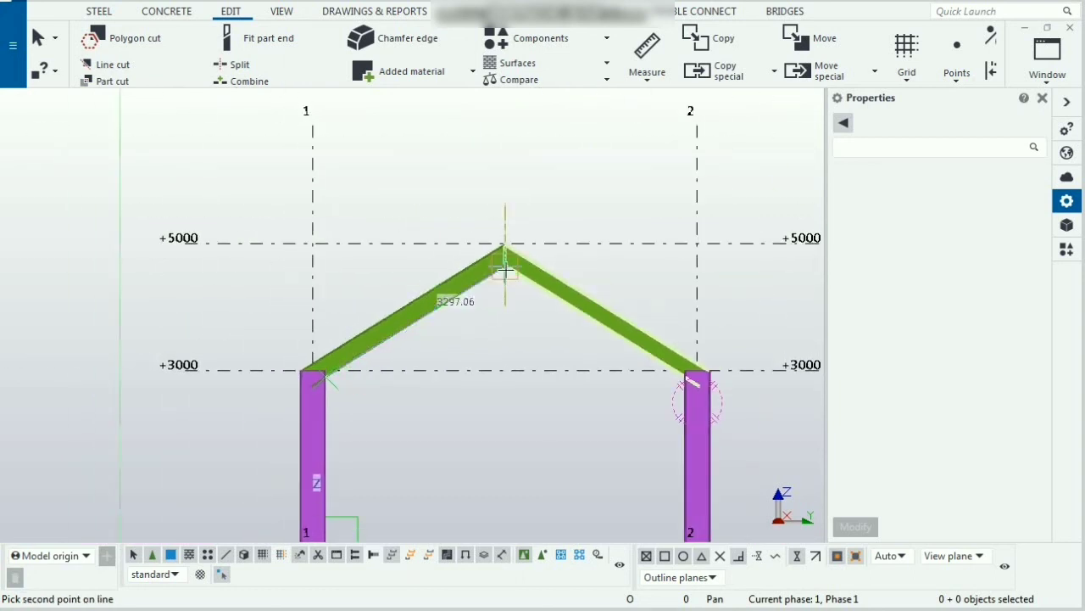
scroll(507, 268, up, 4)
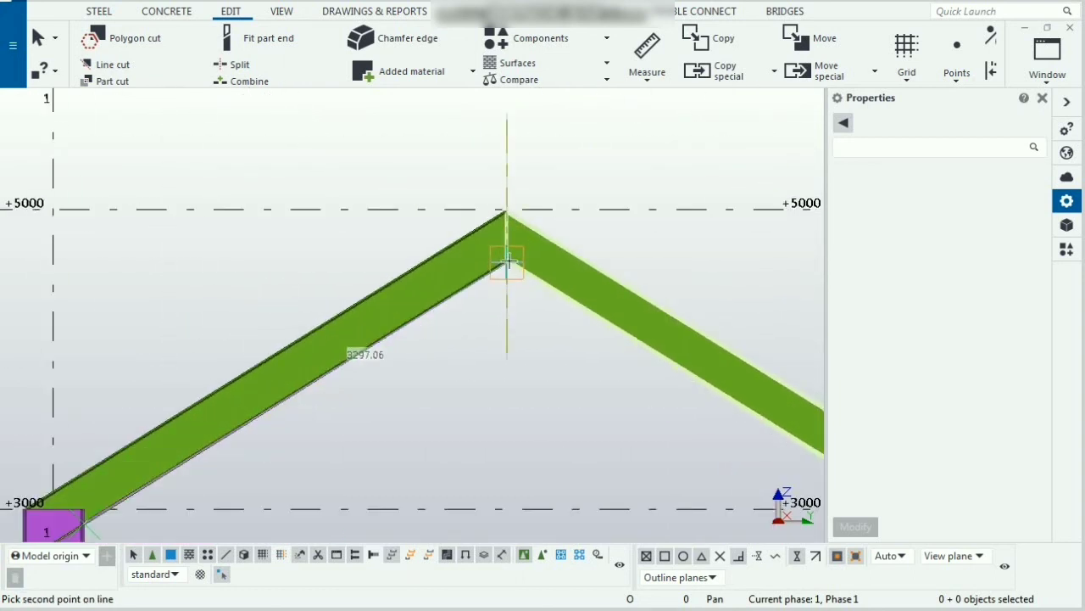
click(508, 263)
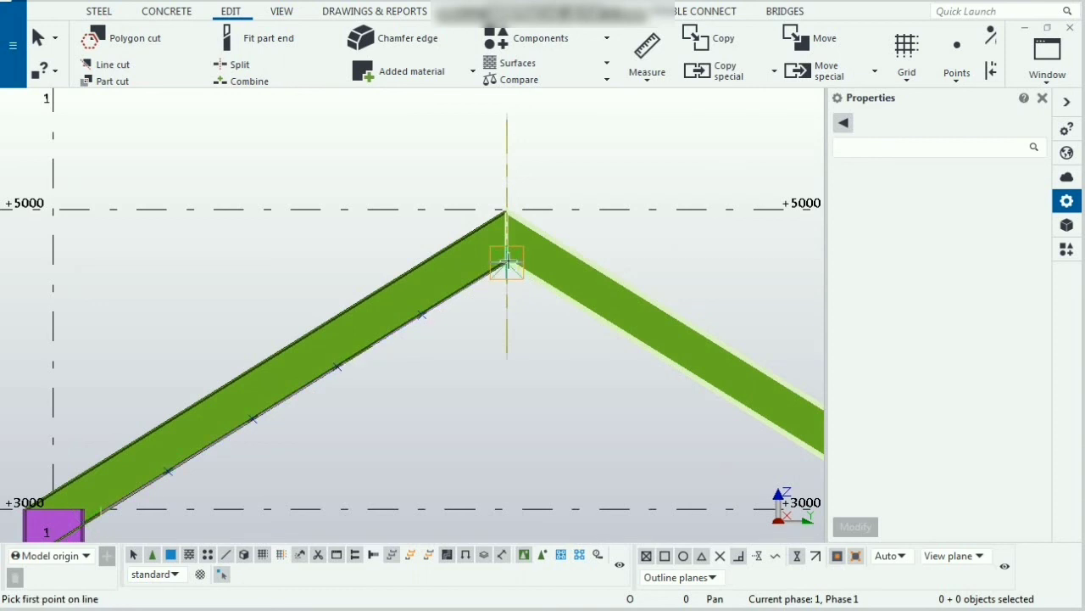
middle_drag(254, 463, 390, 387)
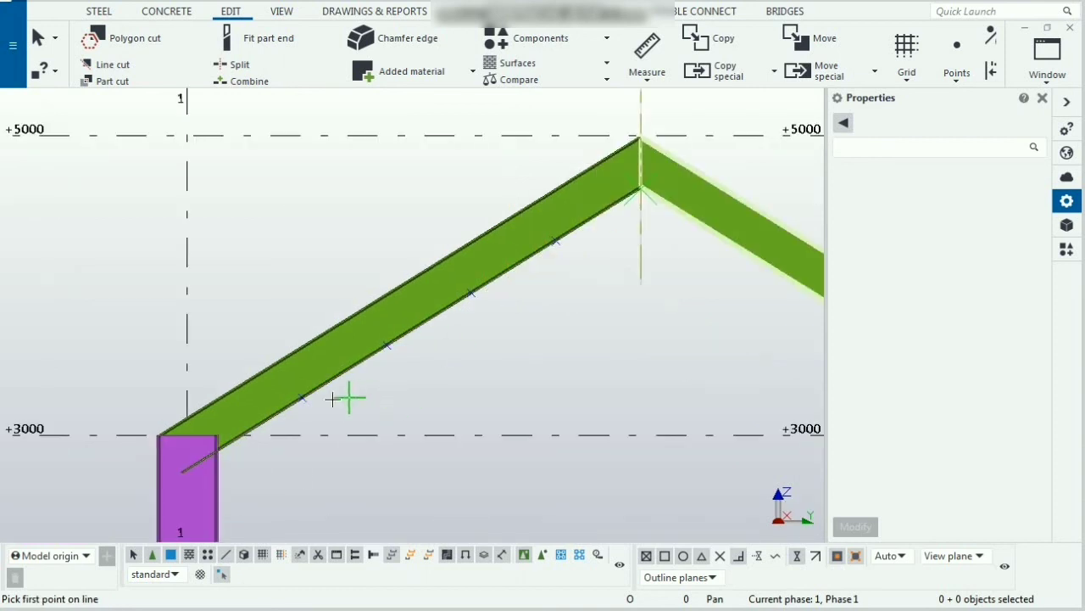
right_click(384, 395)
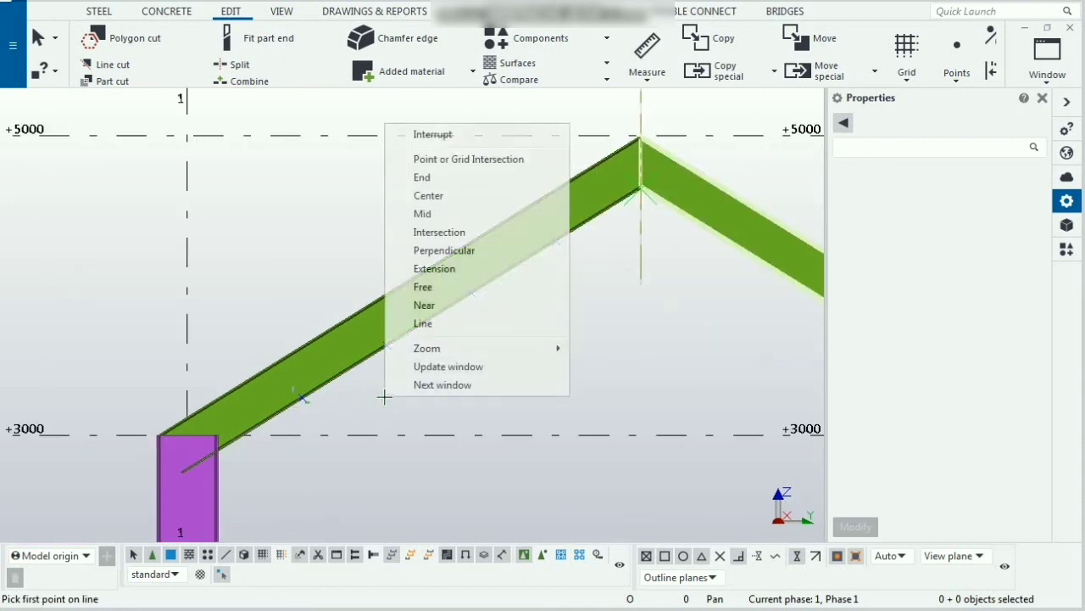
click(445, 136)
scroll(428, 320, up, 1)
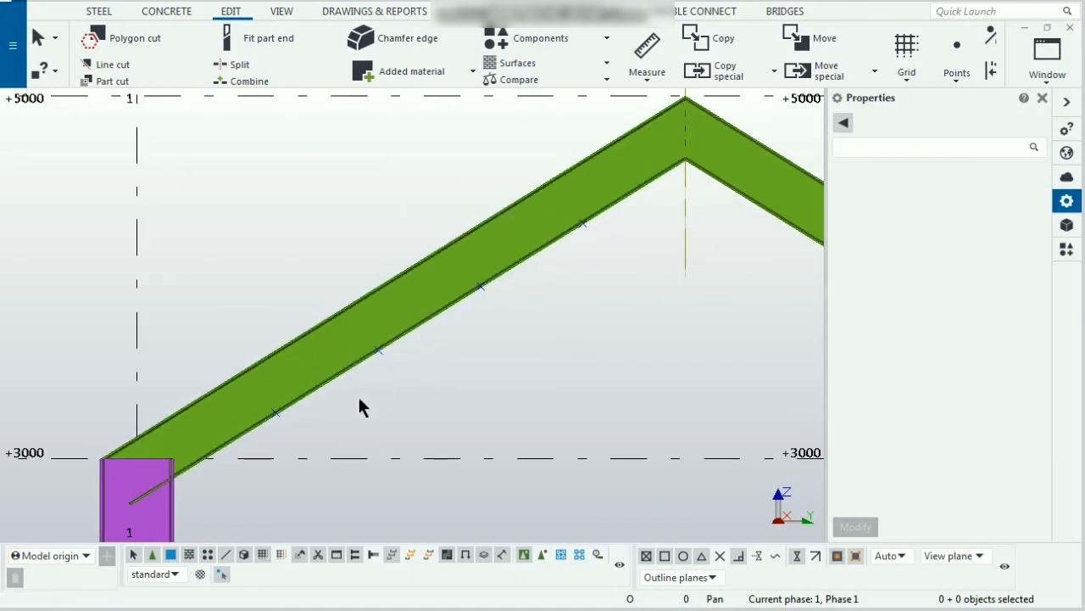